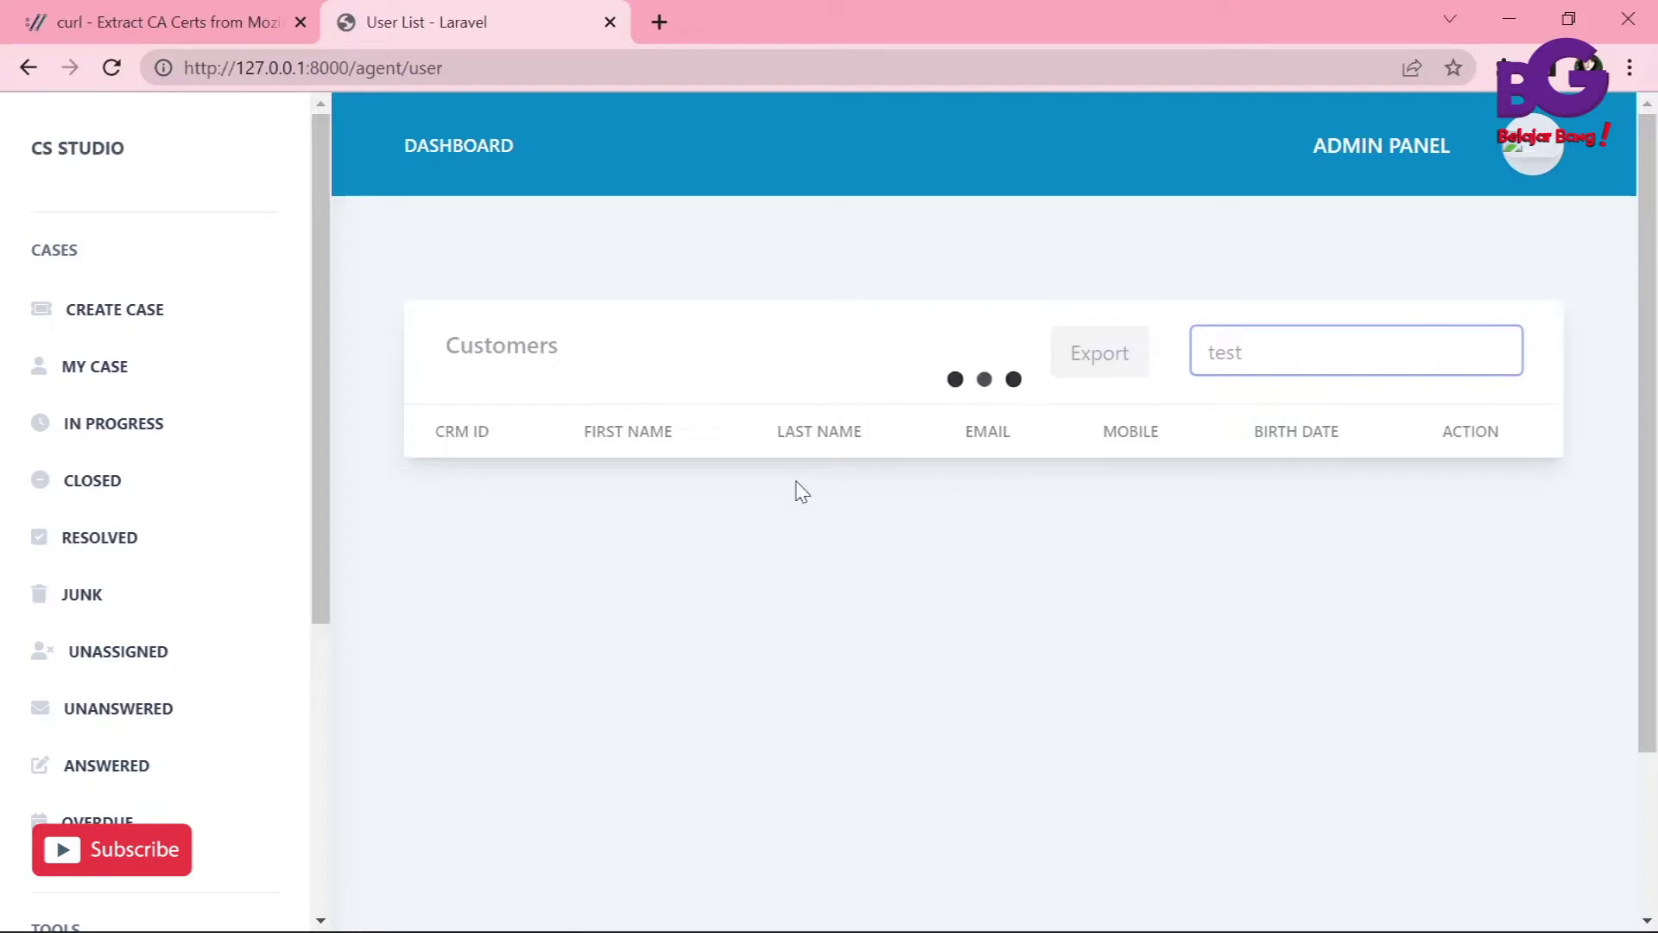
Inspect the customer list page's network activity in the developer tools and reload the page to record its requests
right_click(666, 591)
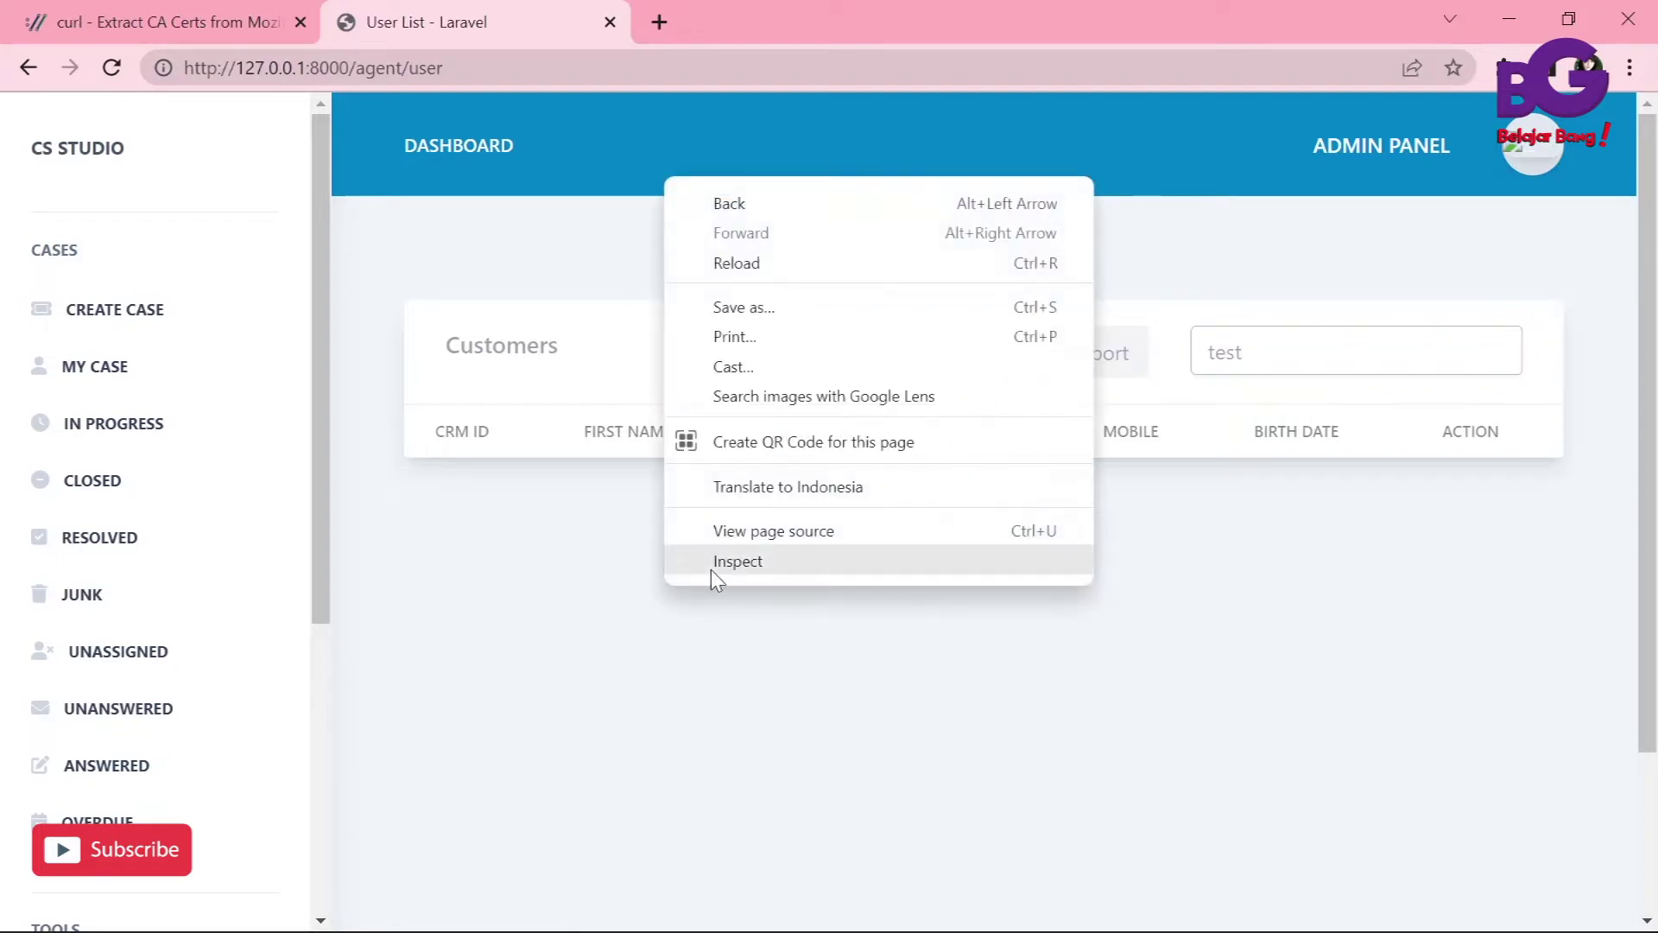
click(742, 563)
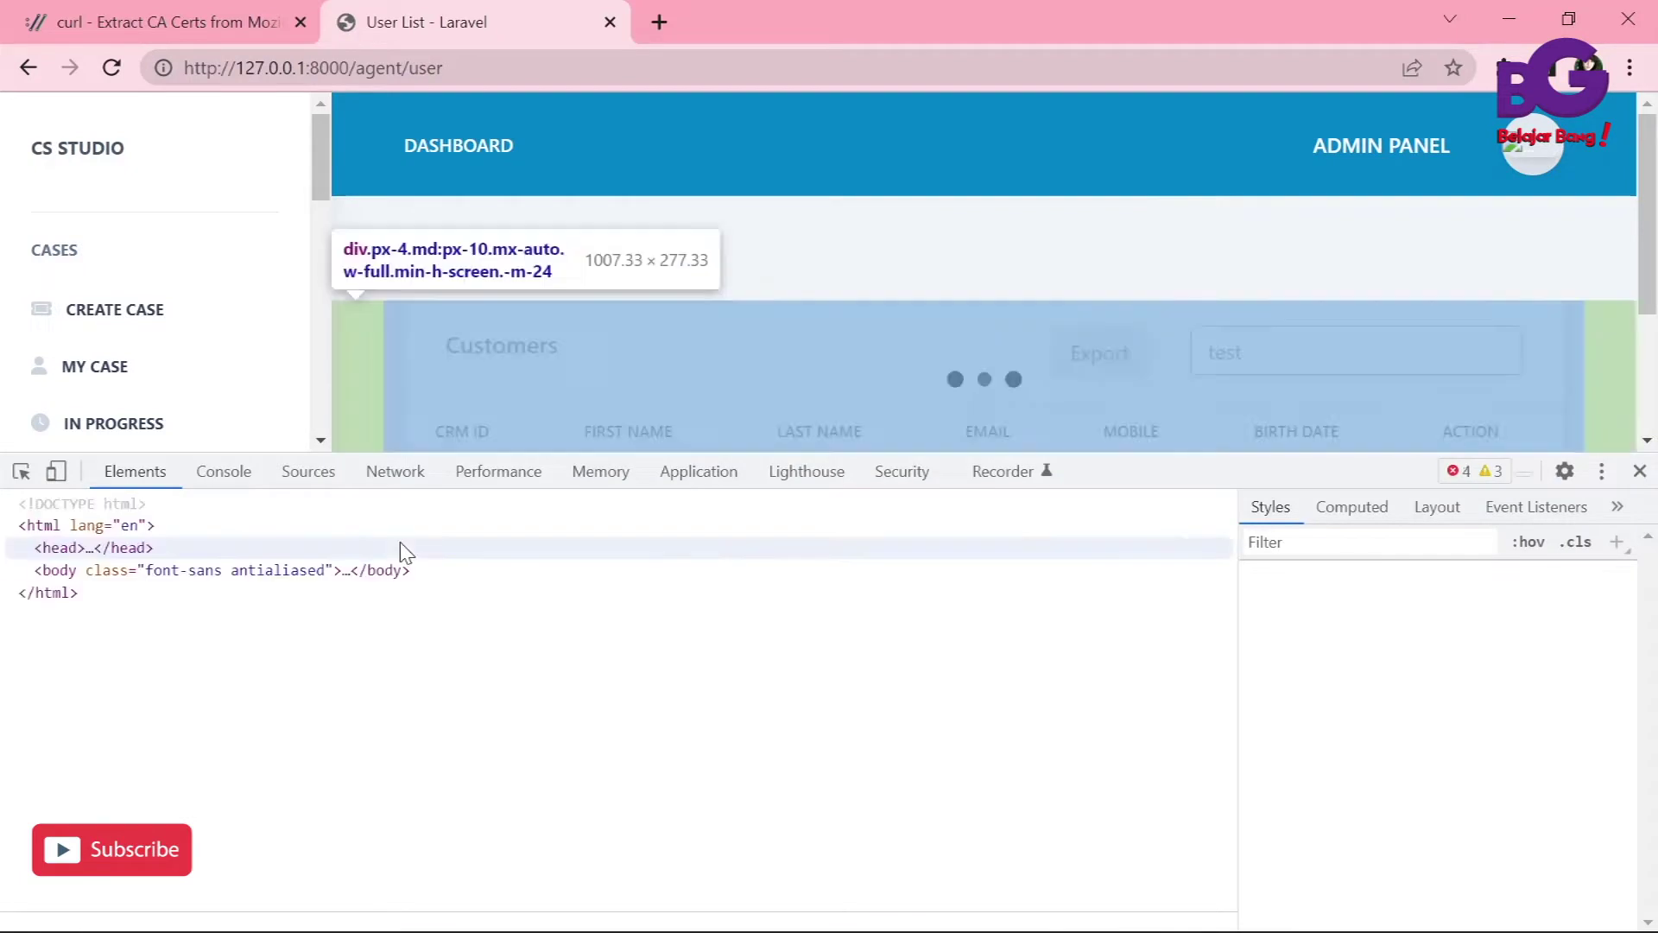
click(382, 478)
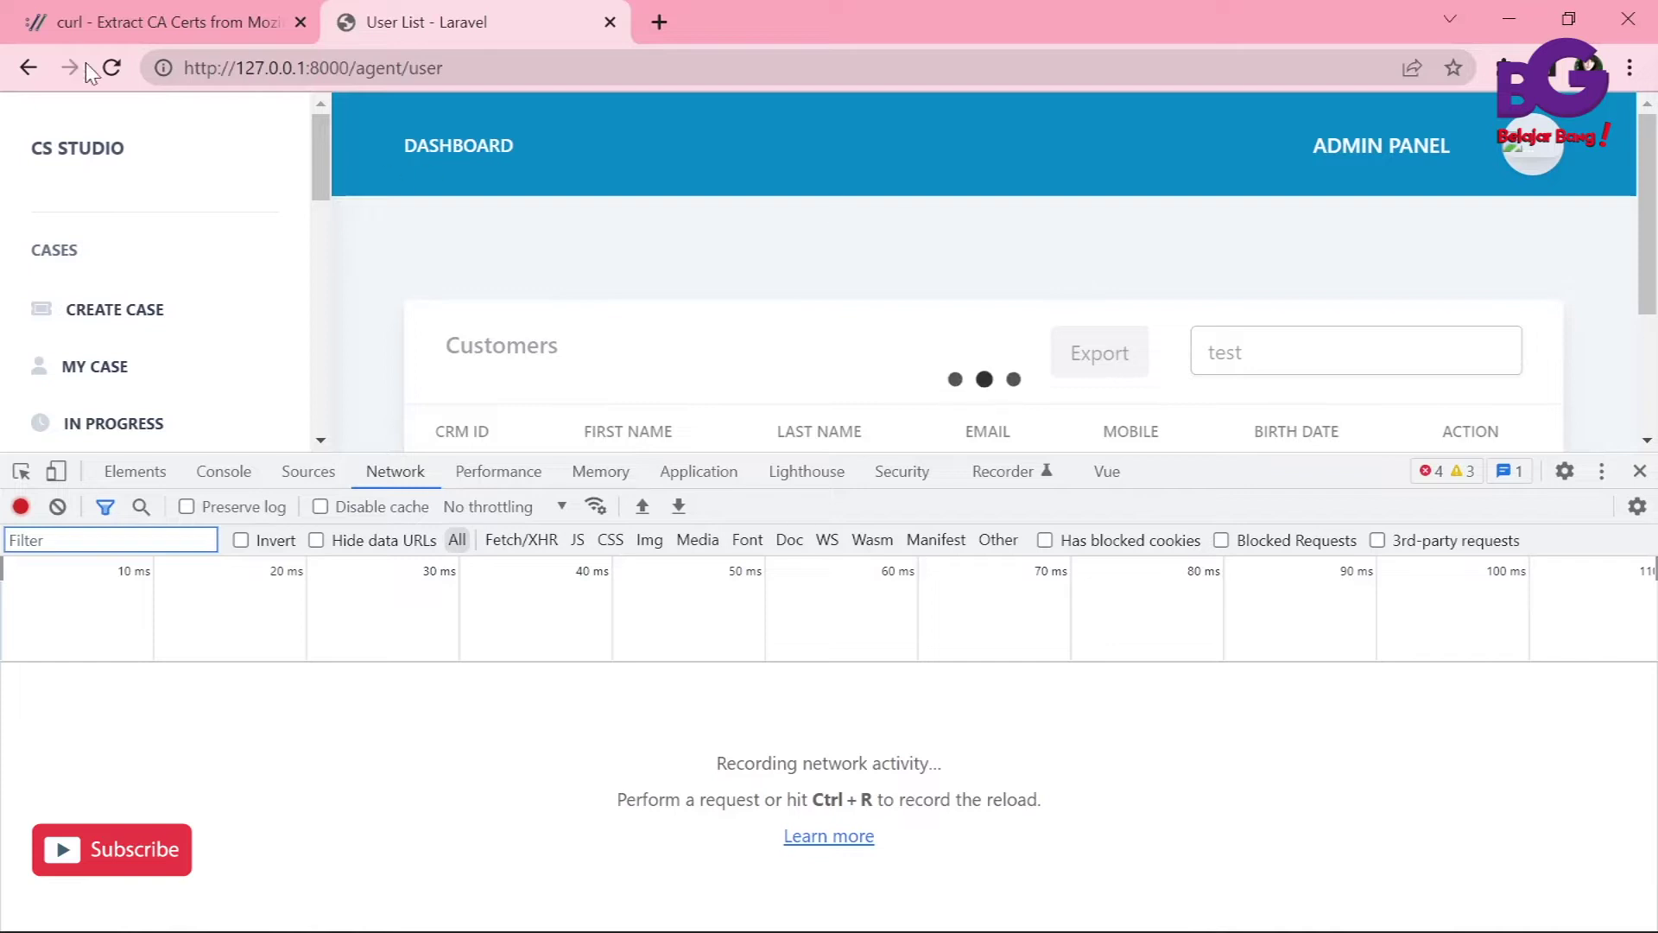
click(111, 67)
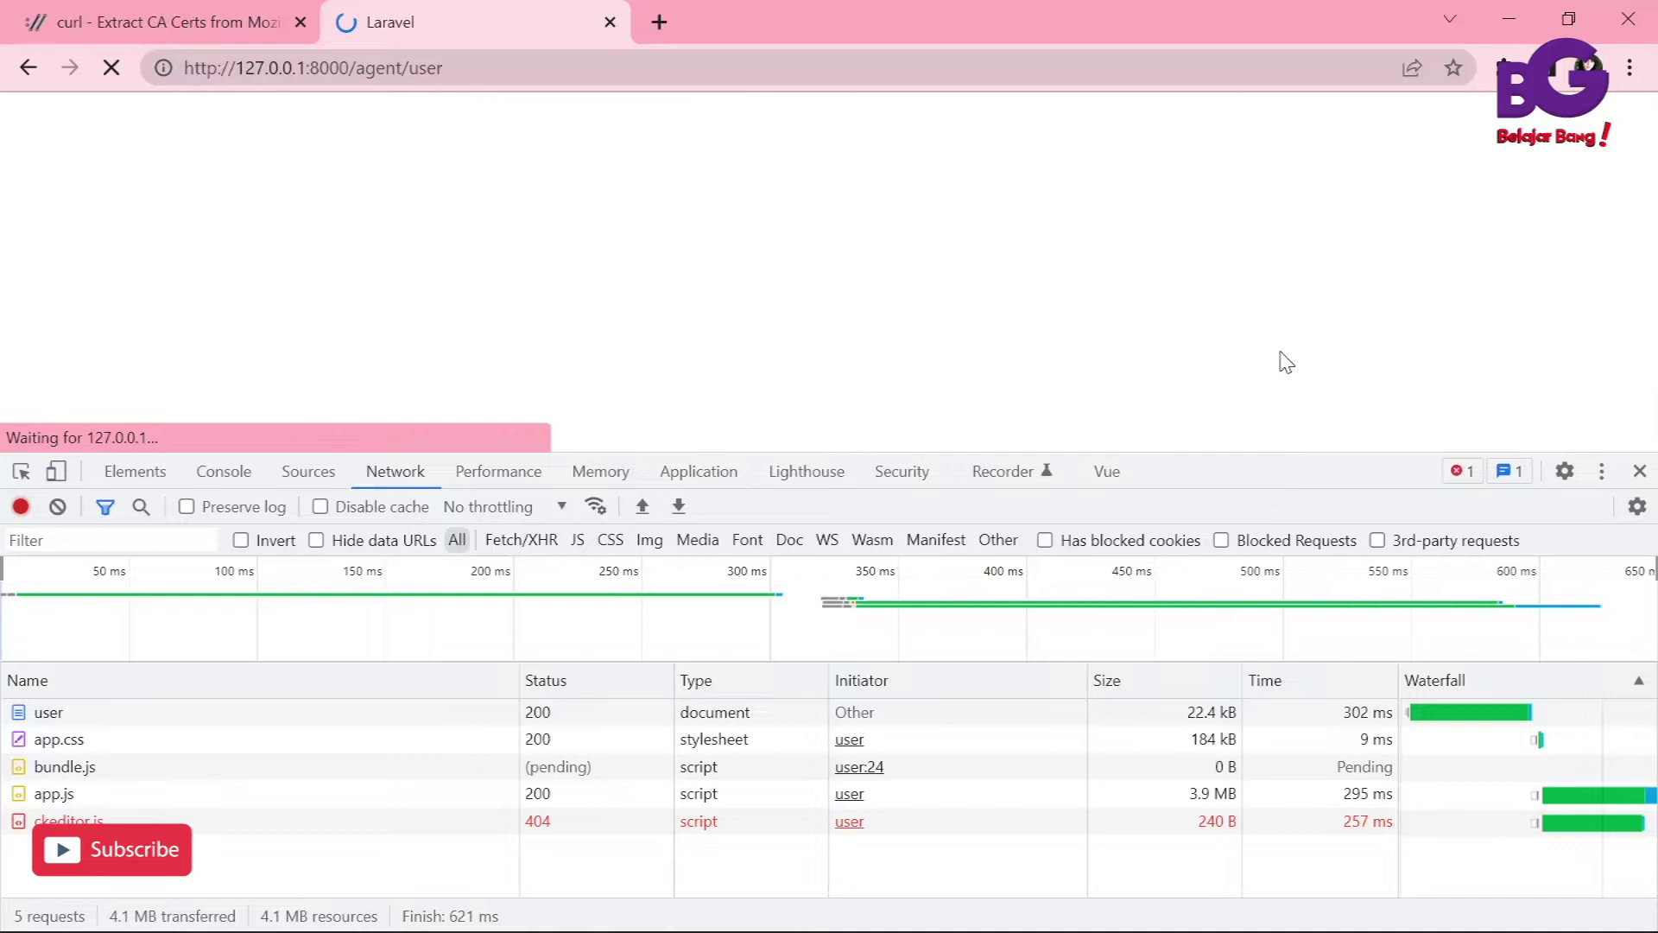
Search the customers for "test" and examine the error message and trace in the search request's response preview
click(1238, 345)
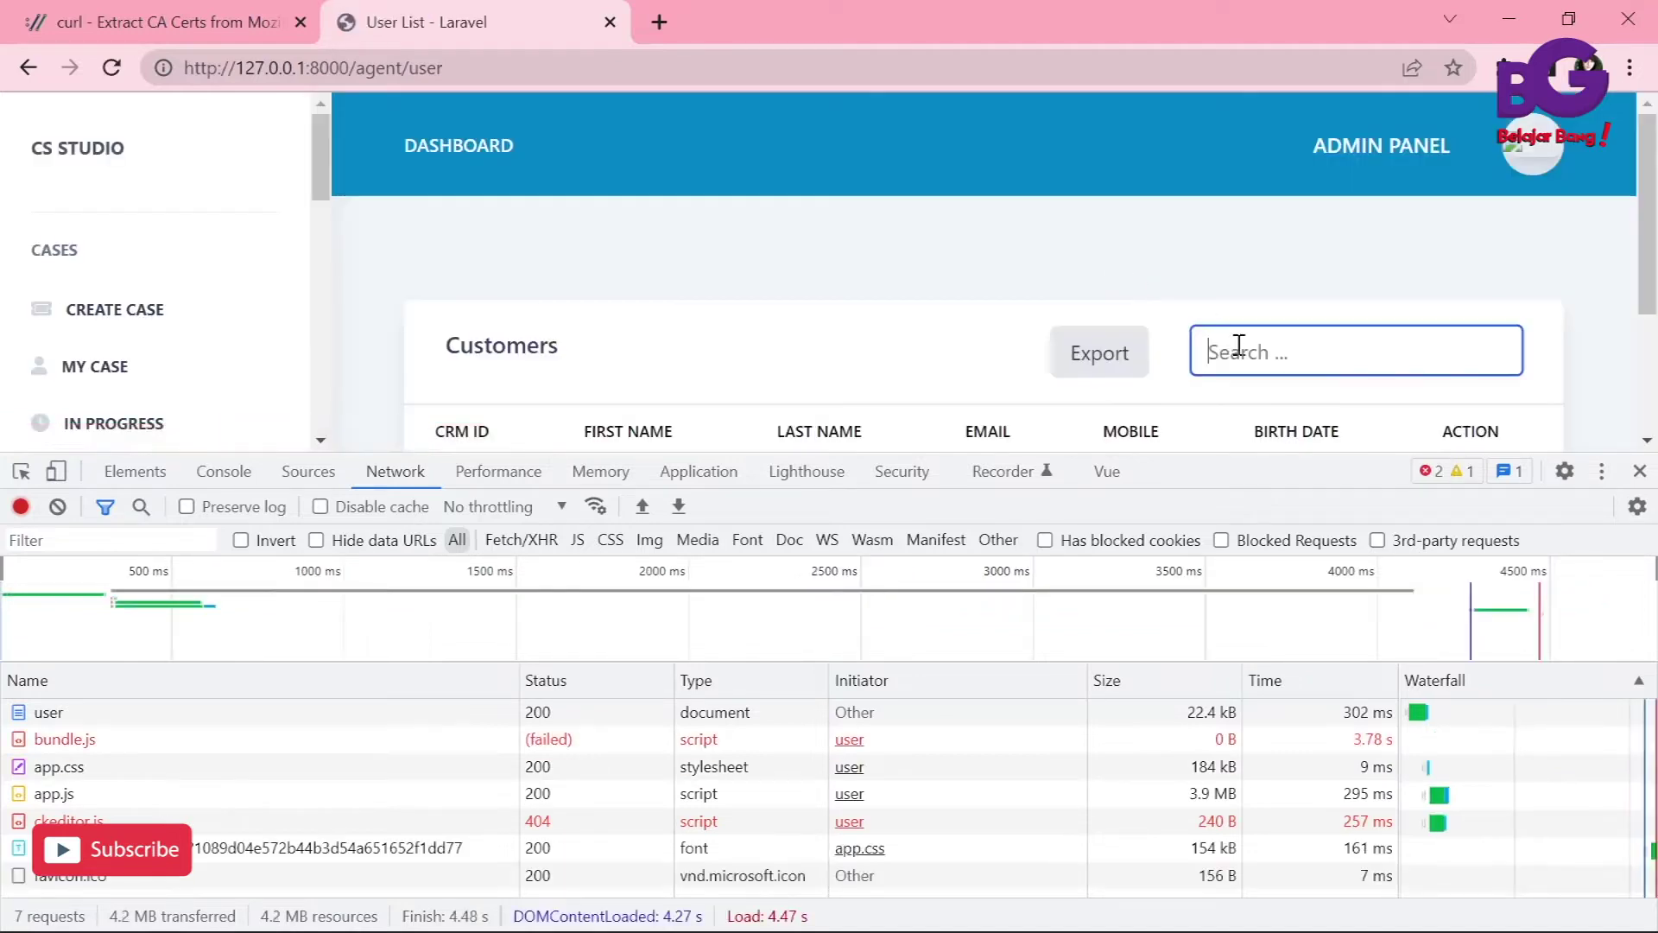
text(test)
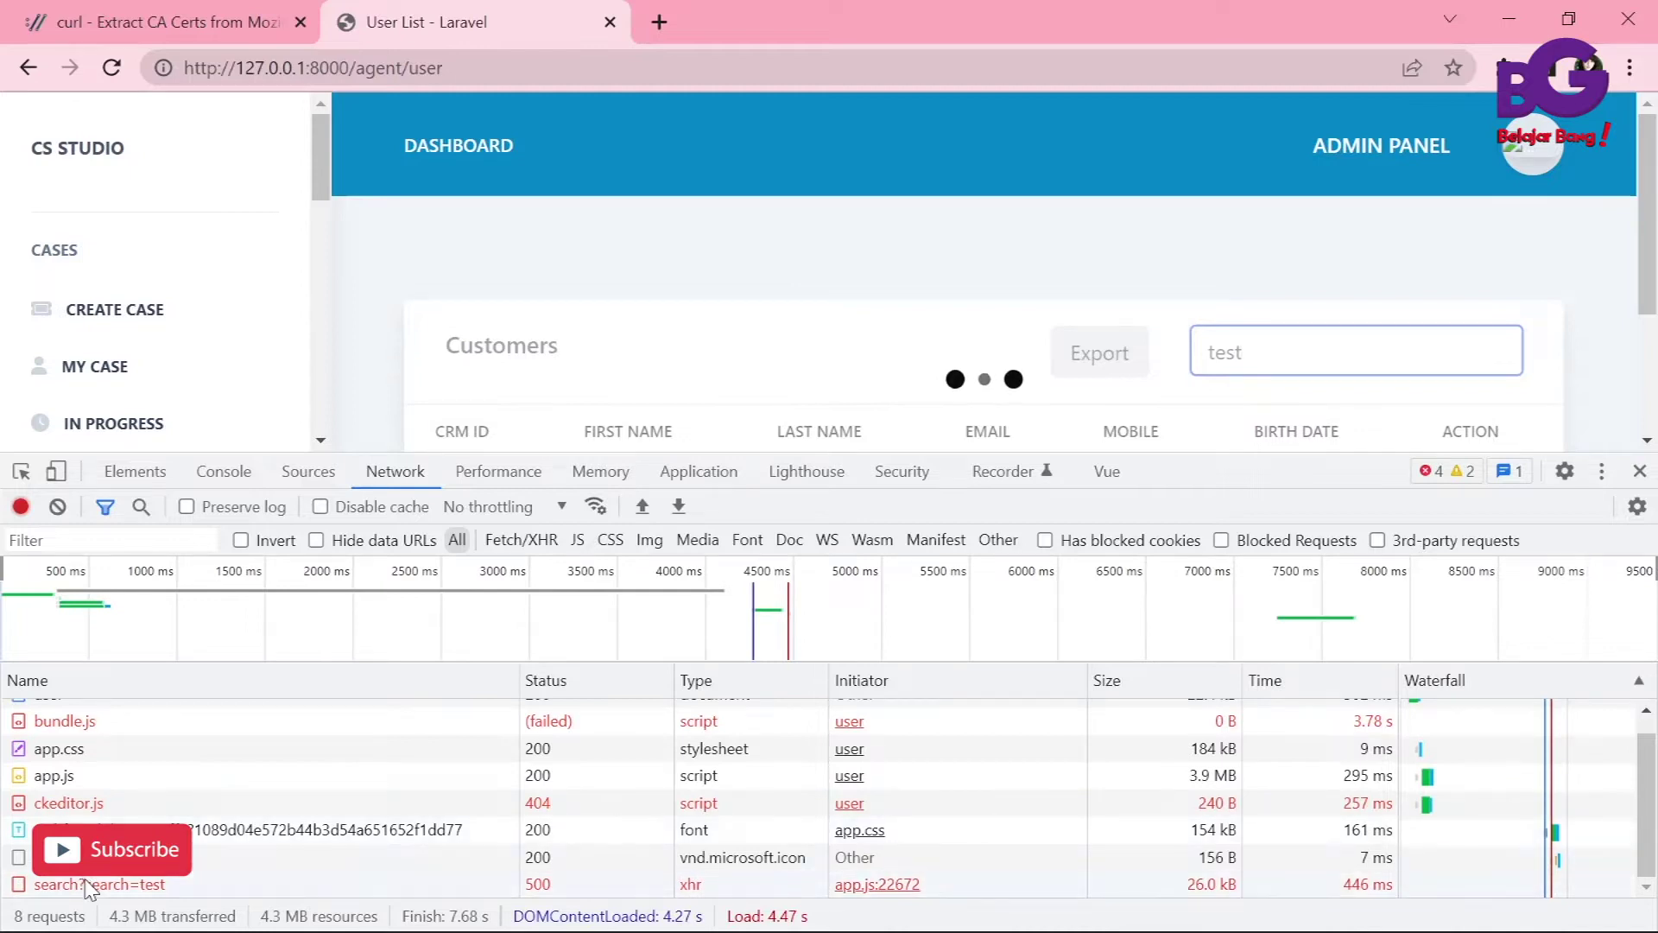
click(132, 886)
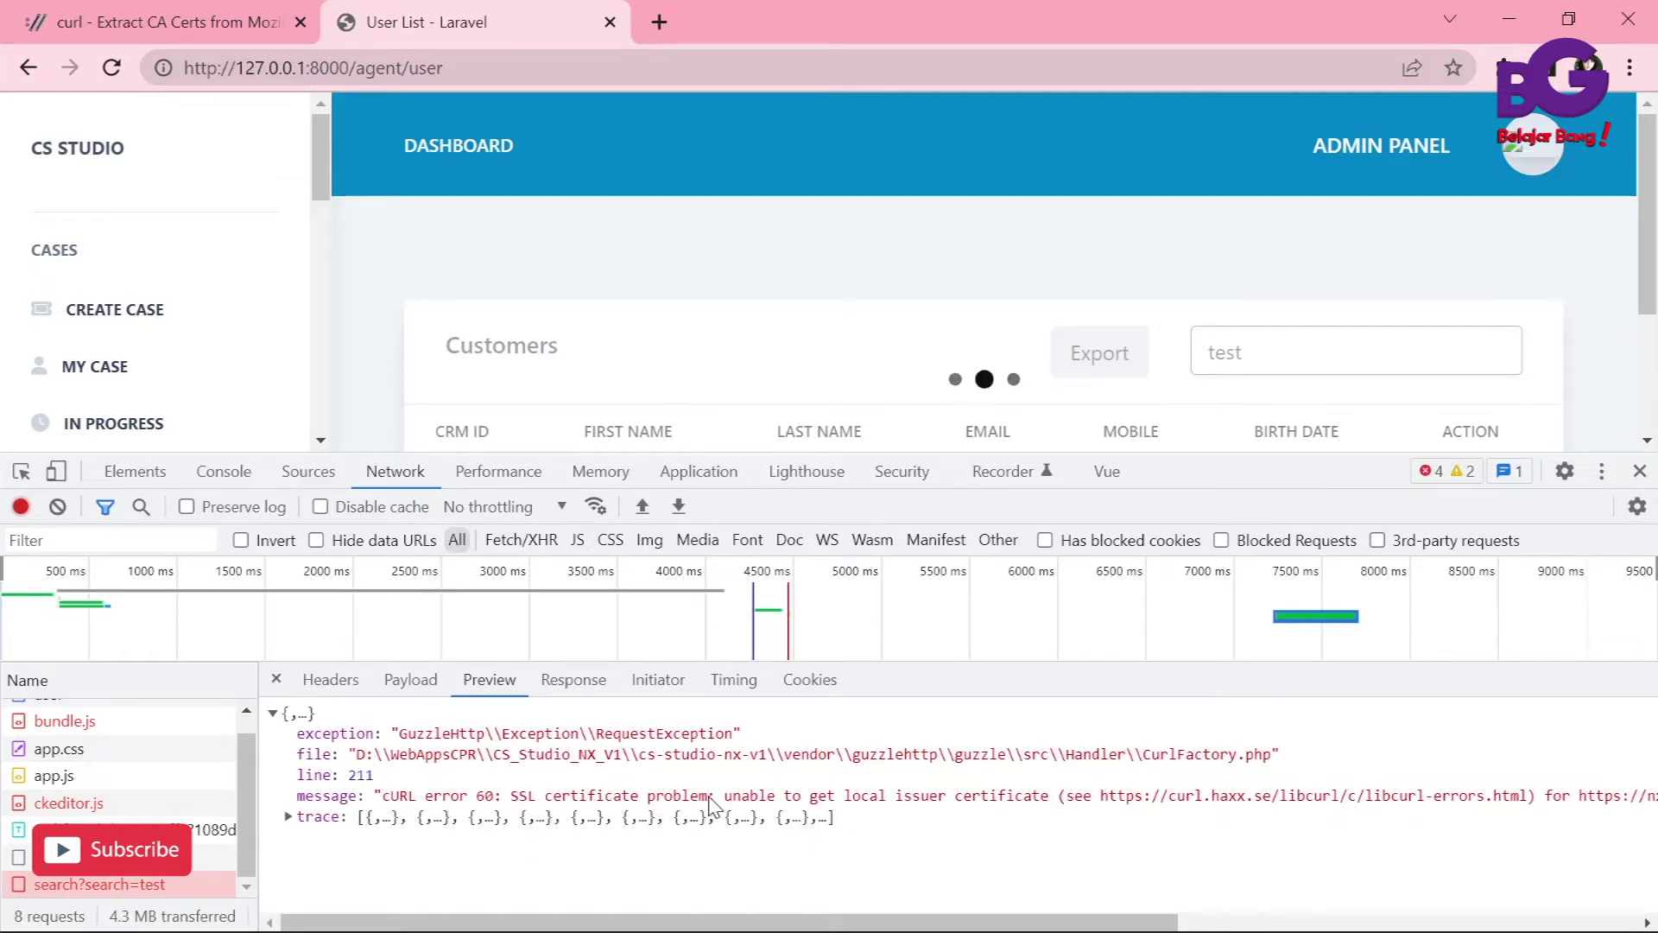
drag(710, 799, 385, 799)
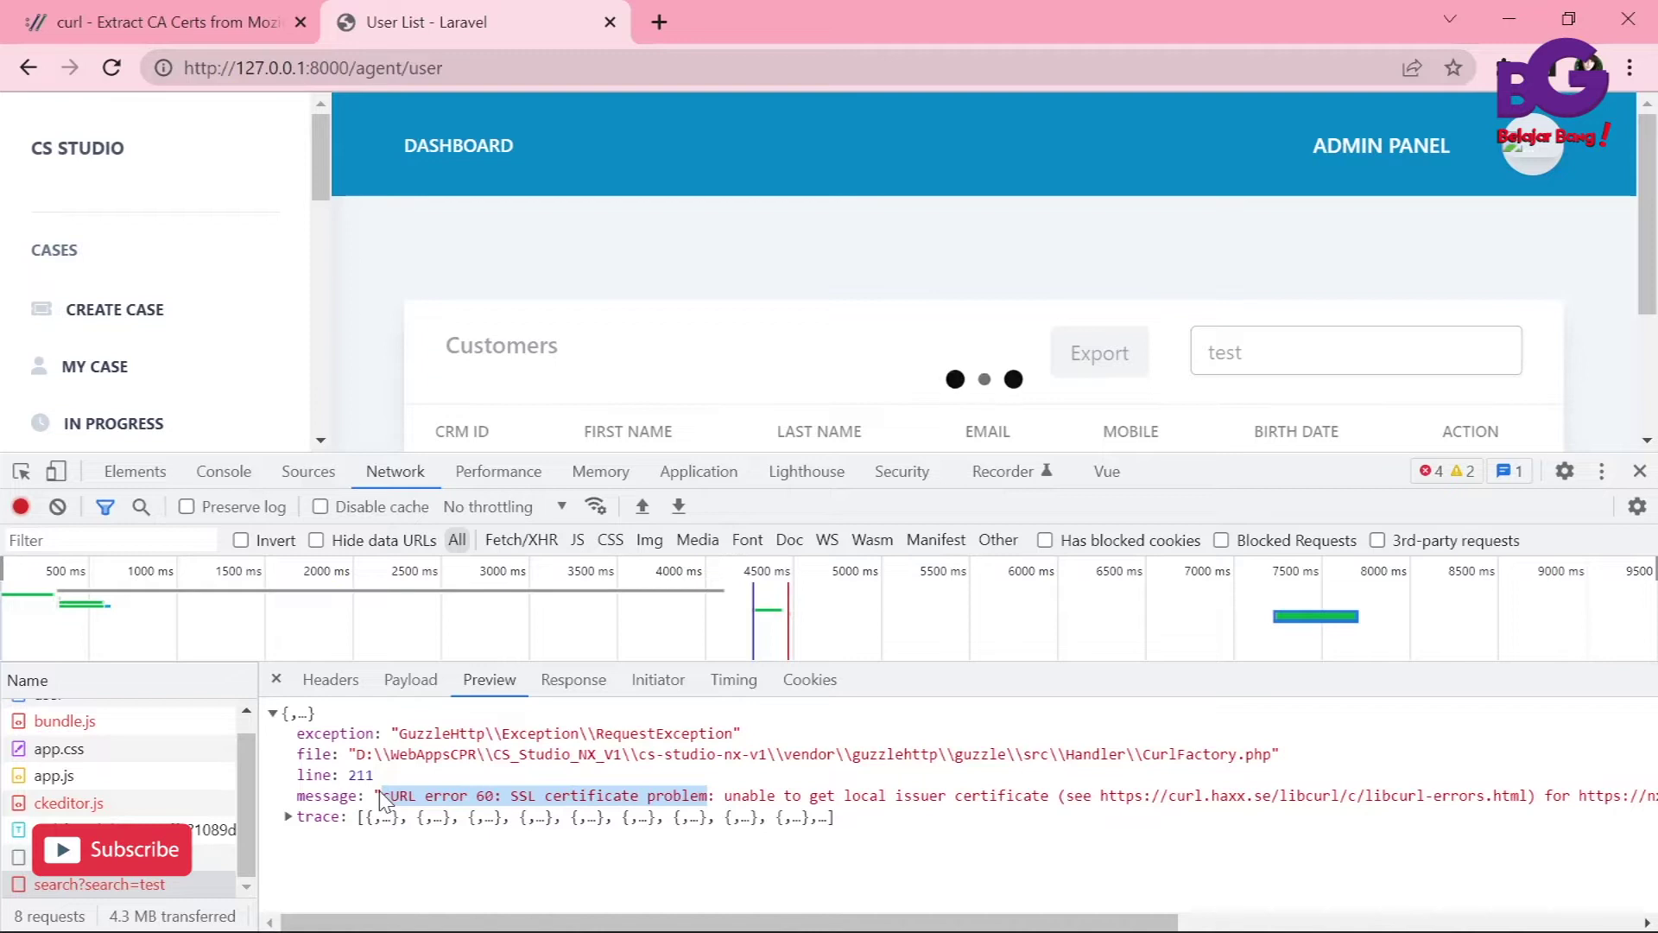
click(778, 823)
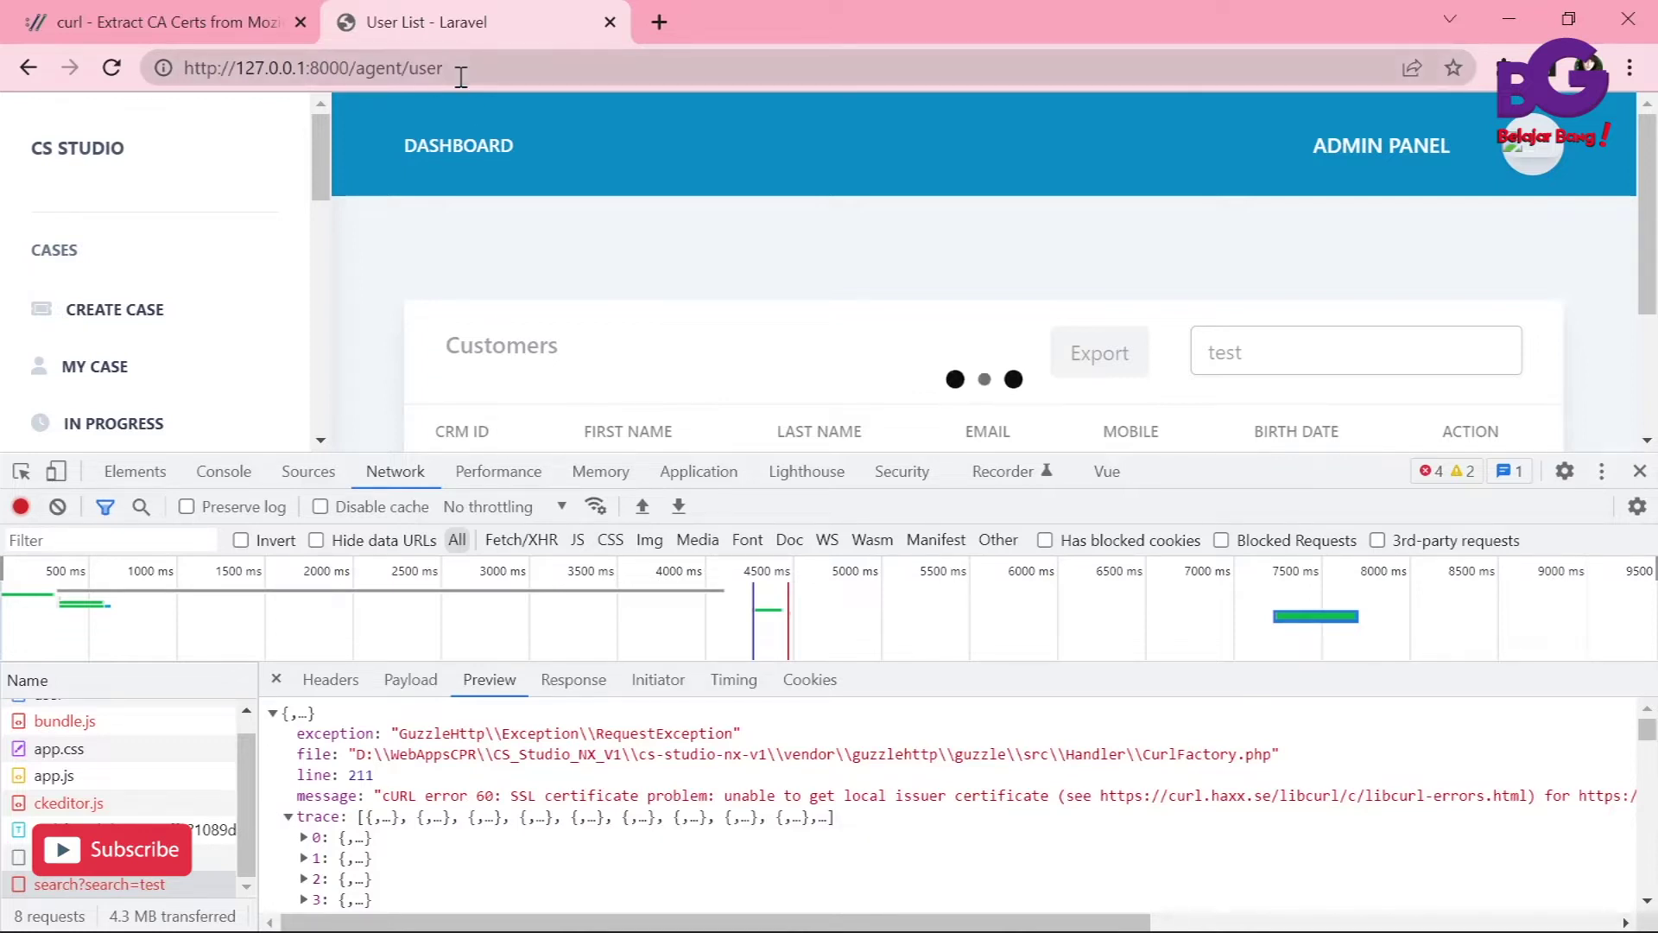
Download cacert.pem from curl's CA Extract page and show the downloaded file in its folder
click(157, 5)
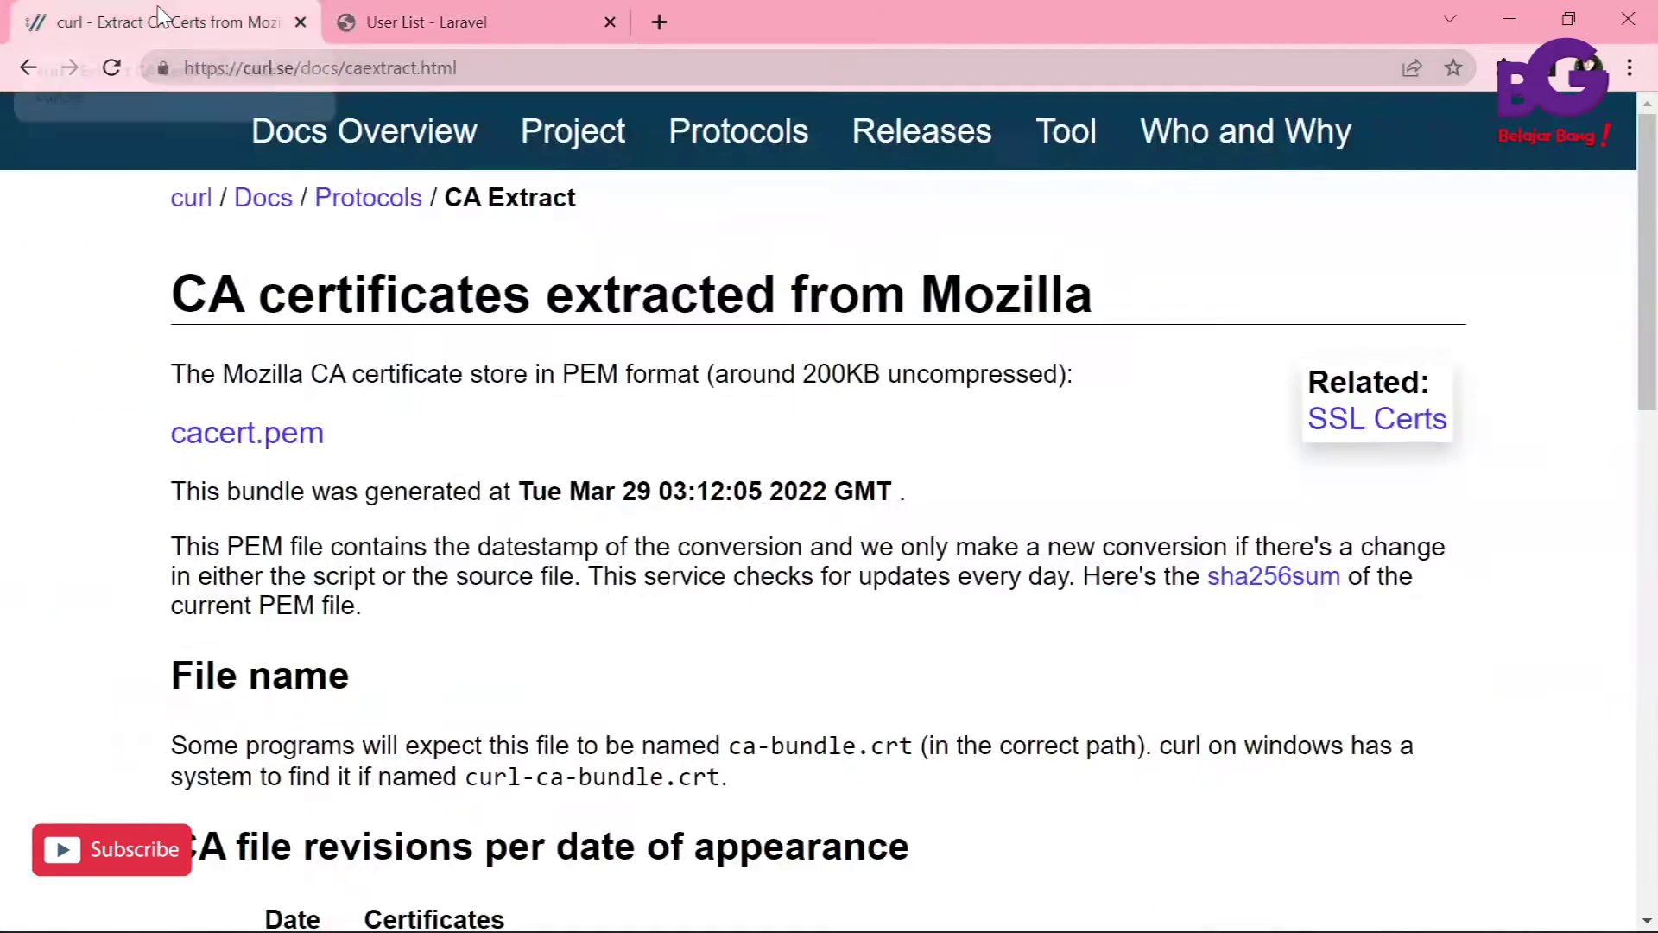
click(505, 68)
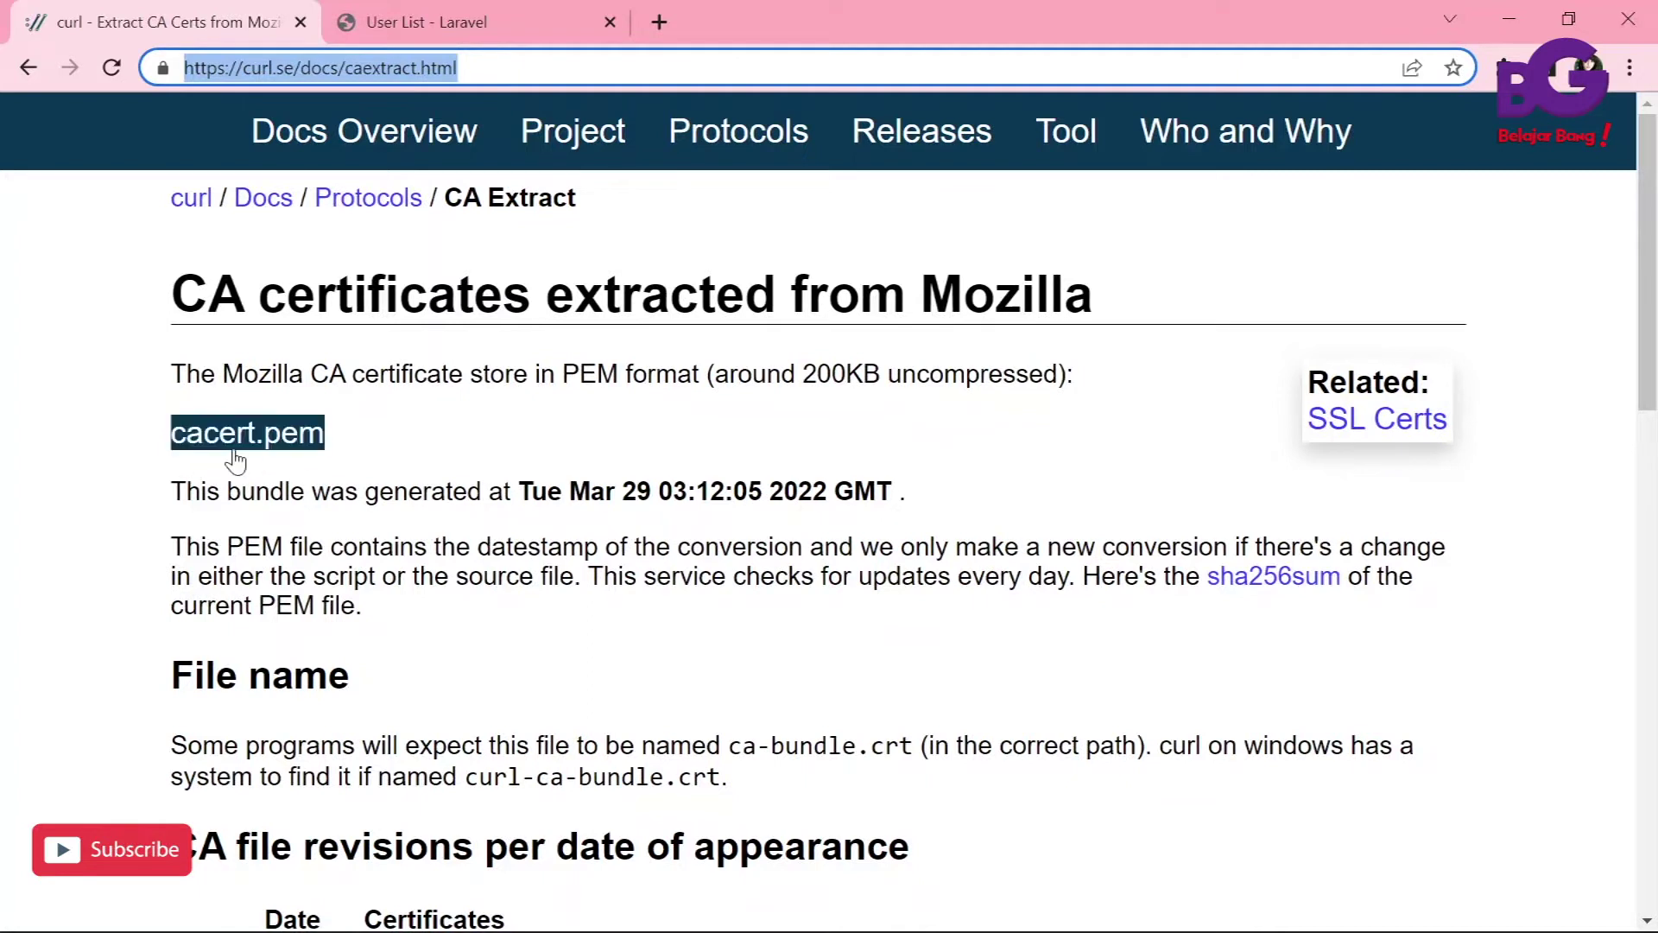
click(292, 445)
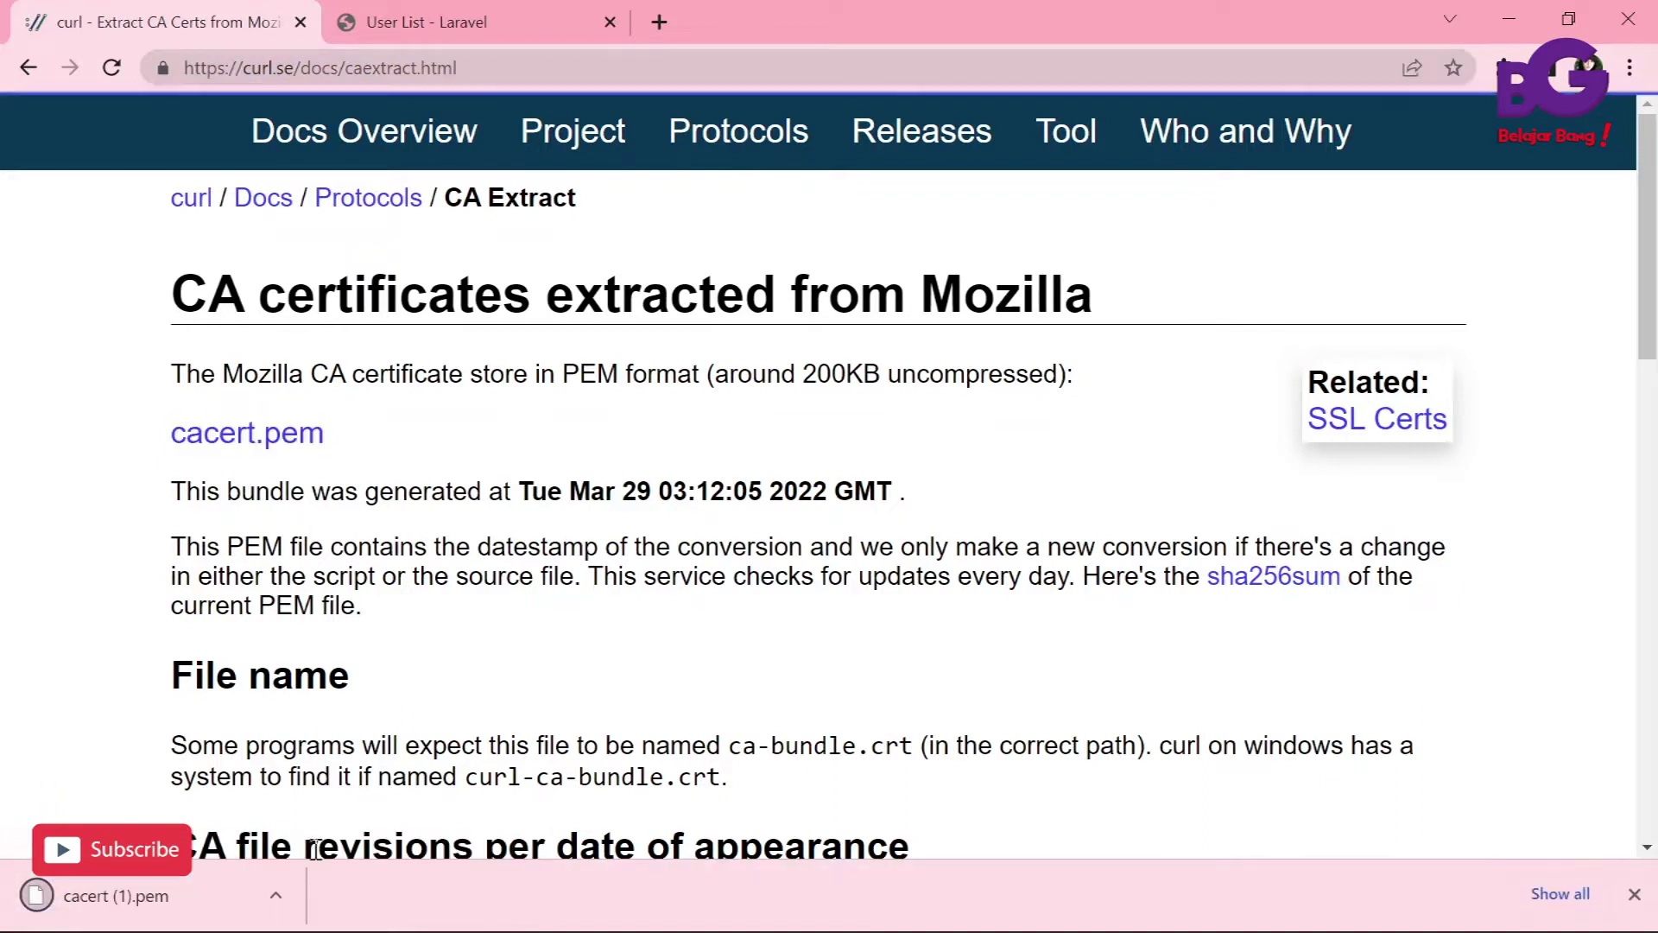
click(277, 901)
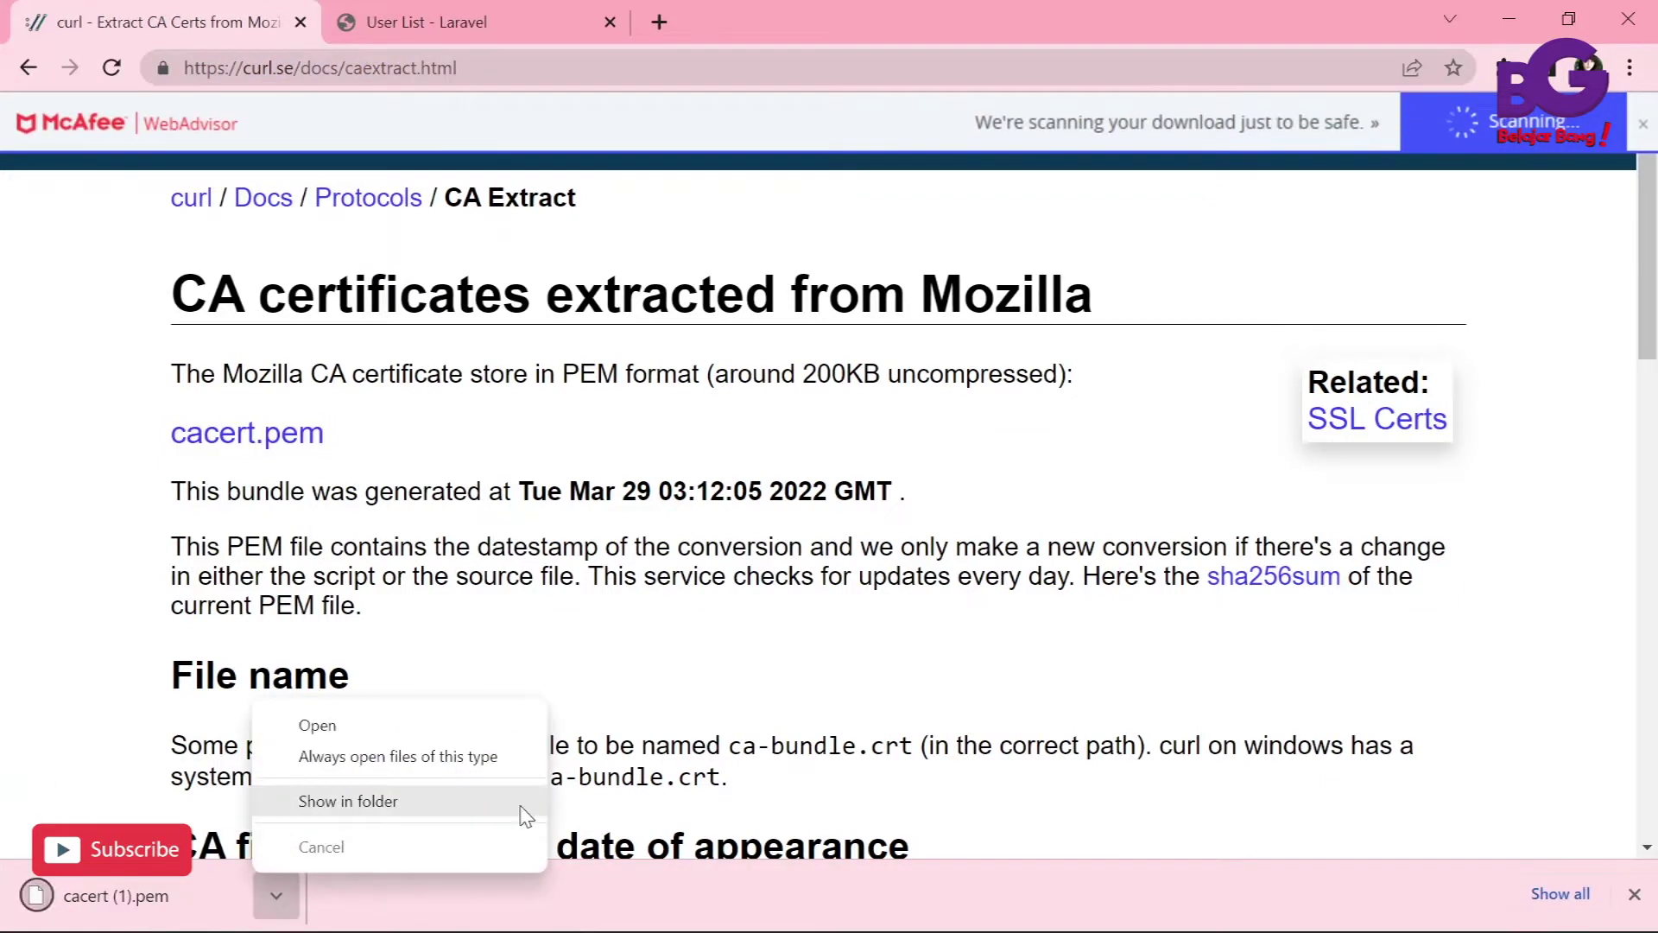
click(484, 808)
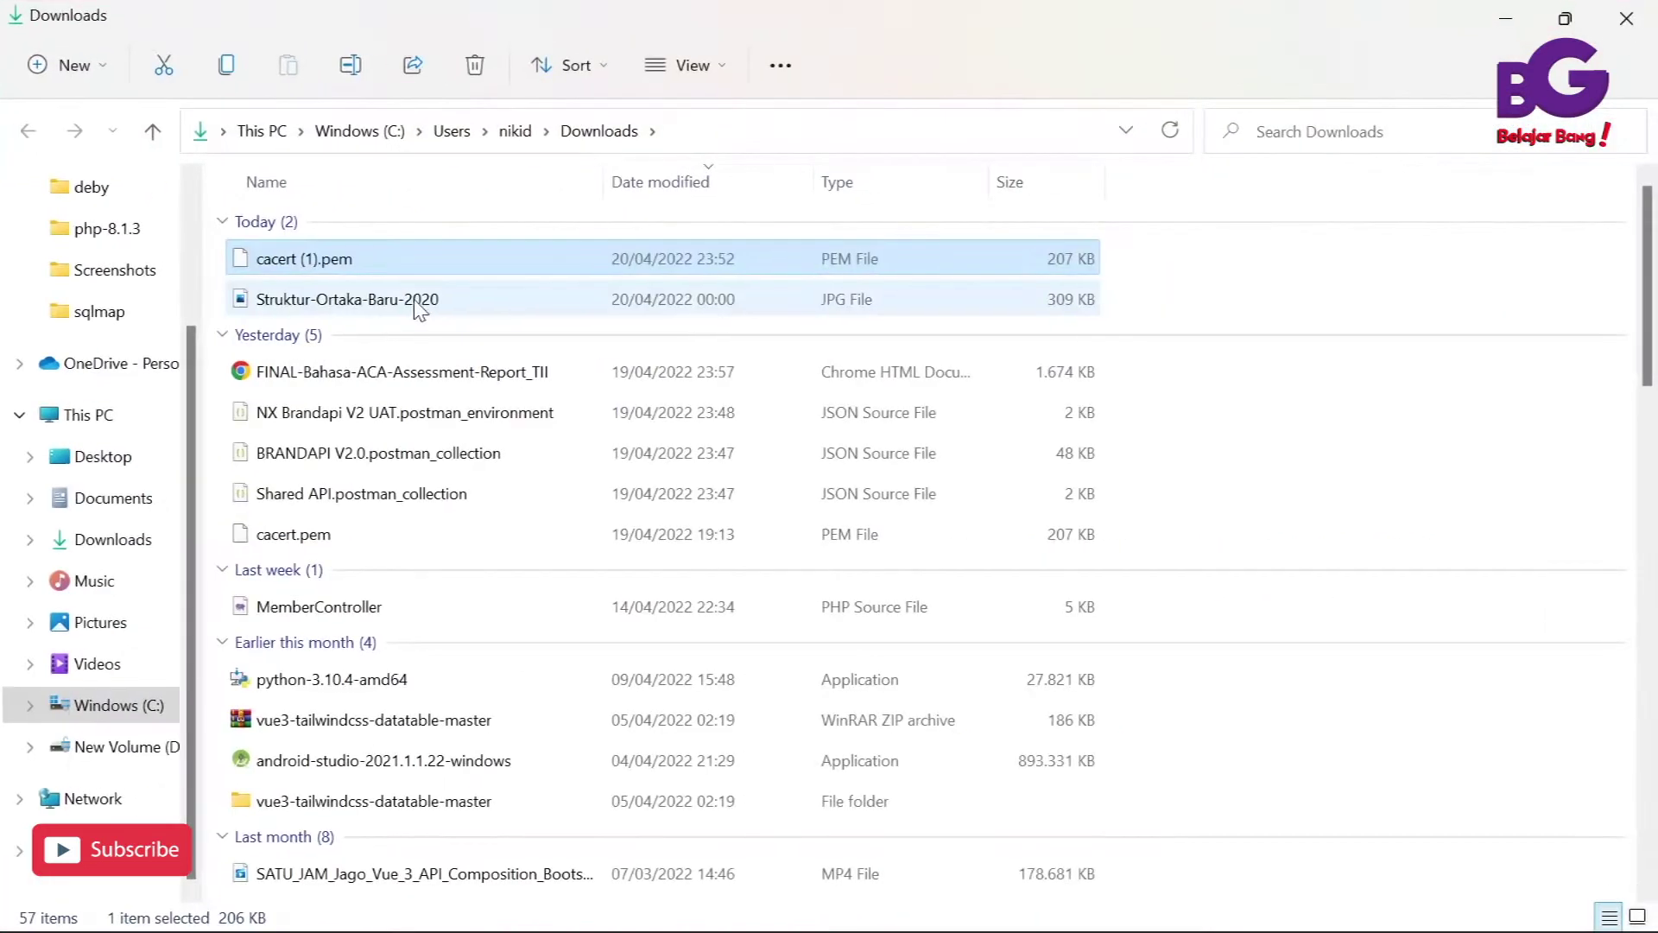
Copy the newly downloaded cacert (1).pem file from the Downloads folder
click(350, 268)
click(311, 296)
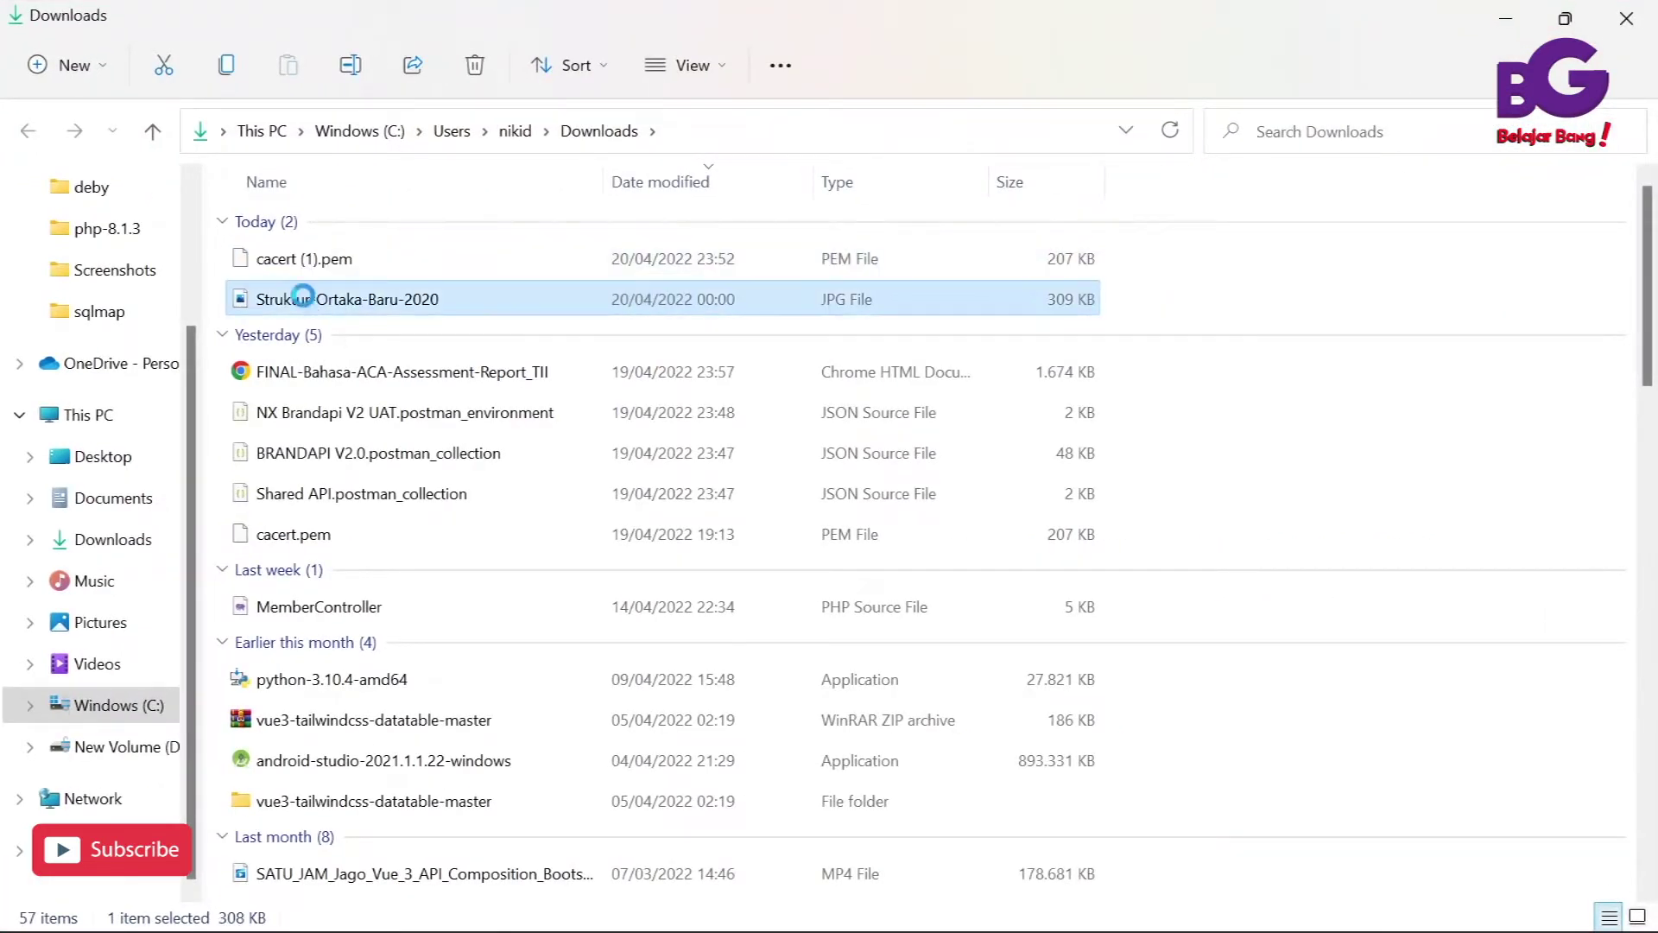
click(326, 269)
key(ctrl+c)
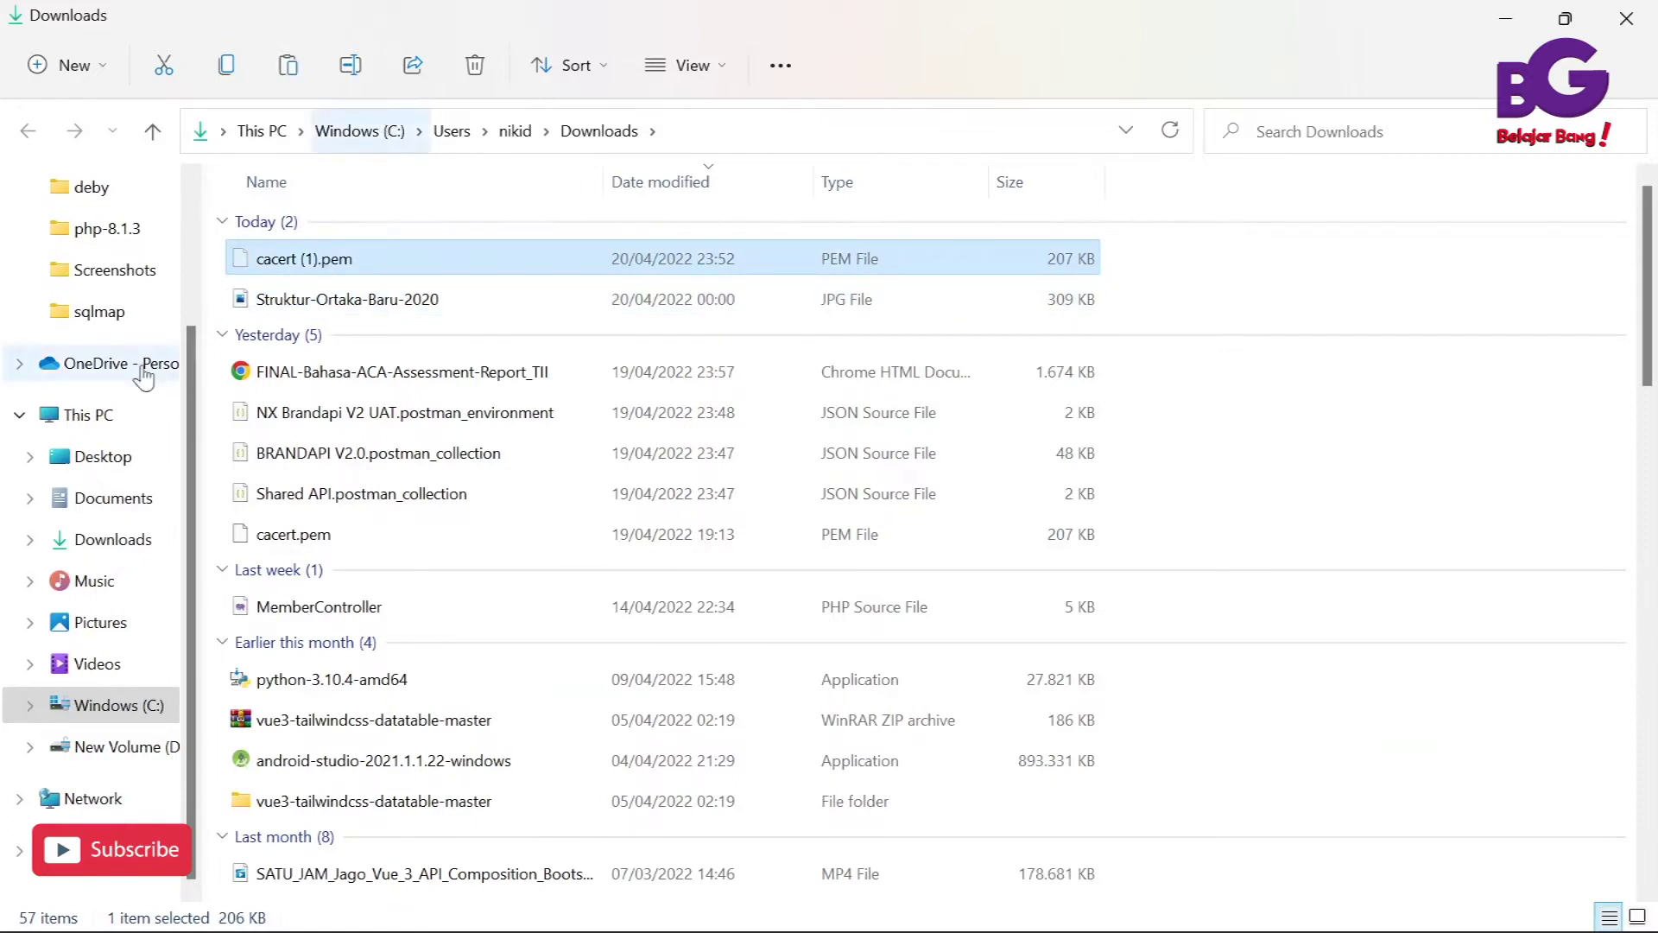
Go to the laragon\bin\php folder on drive C: and select the php-8.1.3 folder
click(120, 709)
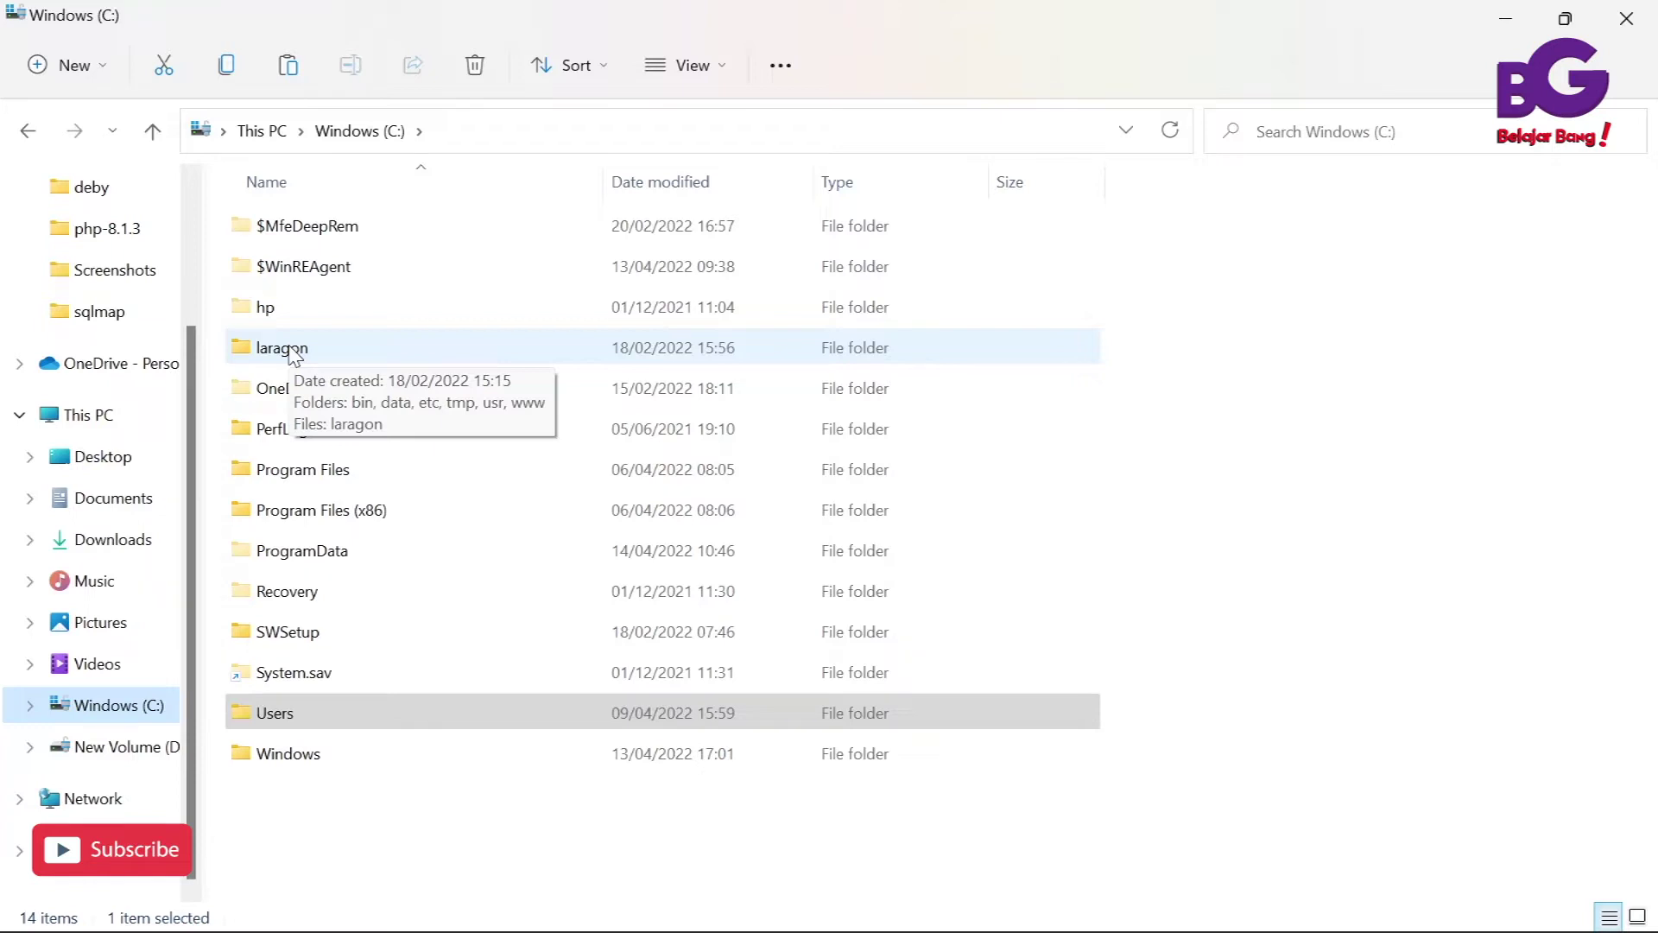
double_click(285, 348)
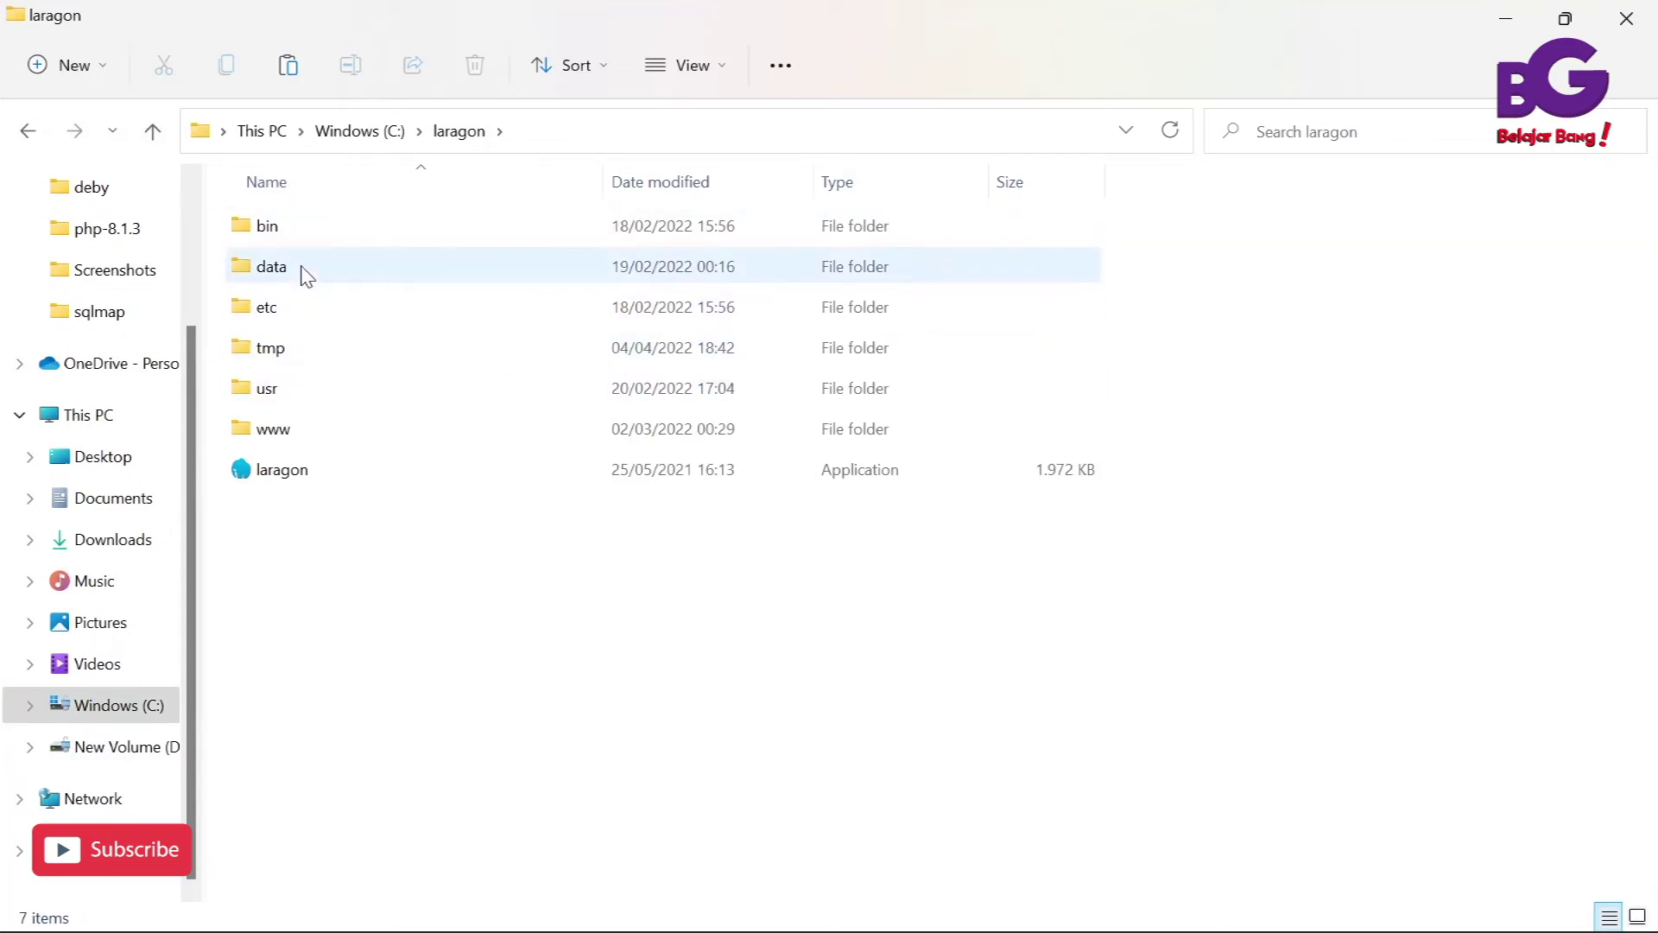
double_click(290, 226)
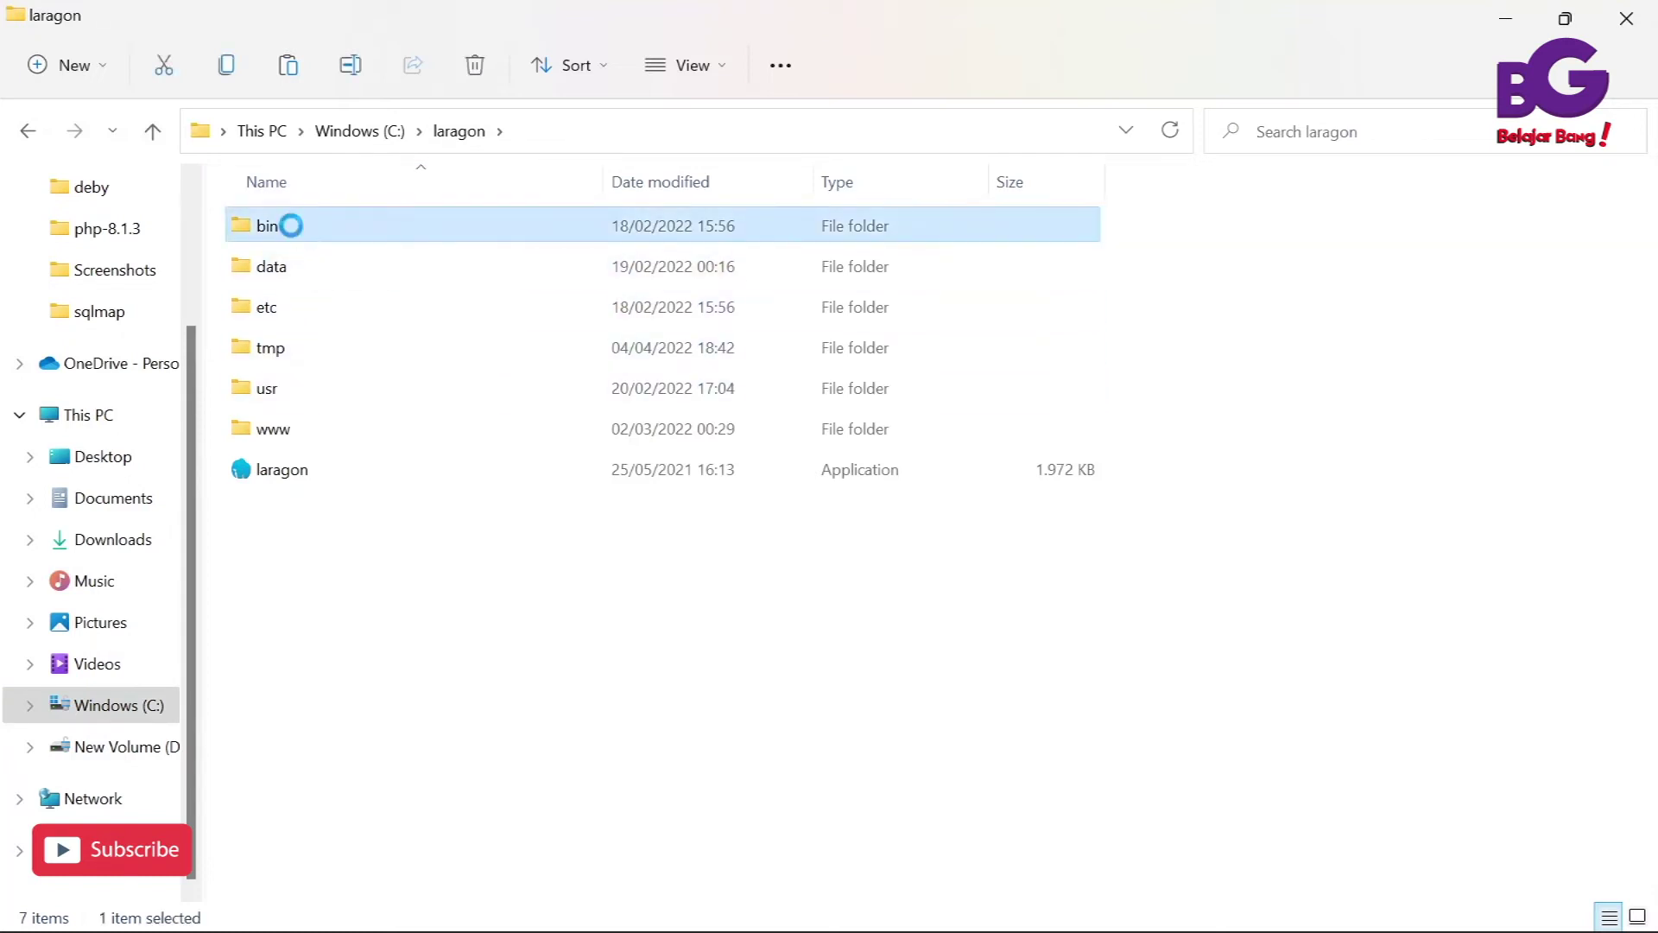
scroll(350, 522, down, 1)
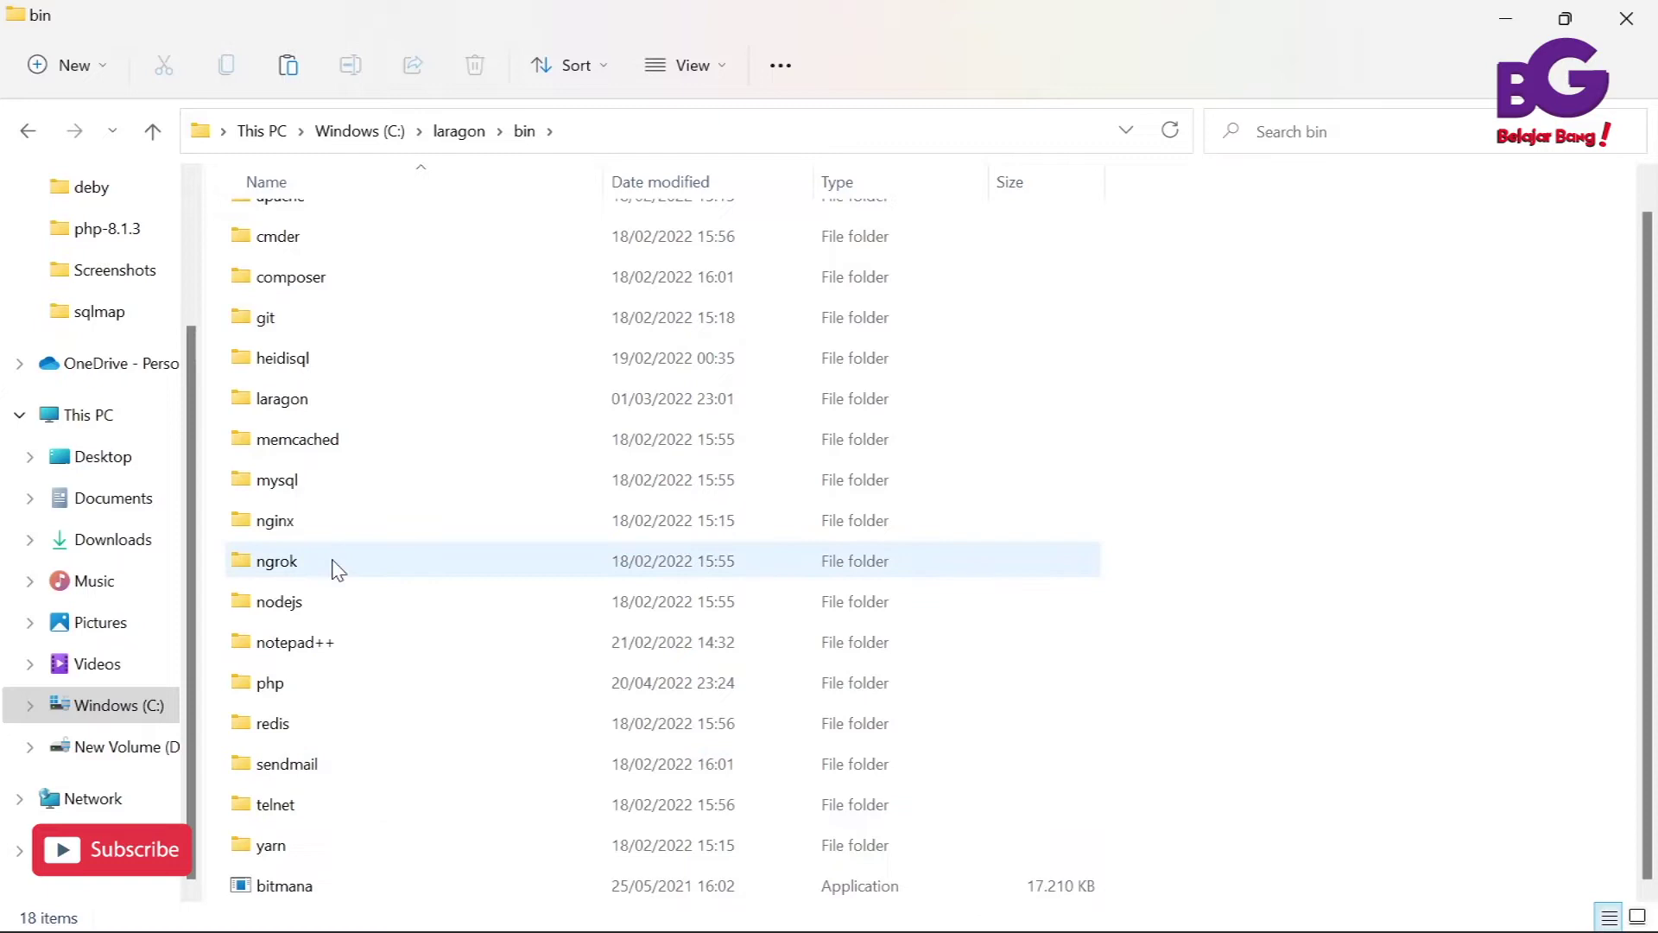
click(277, 684)
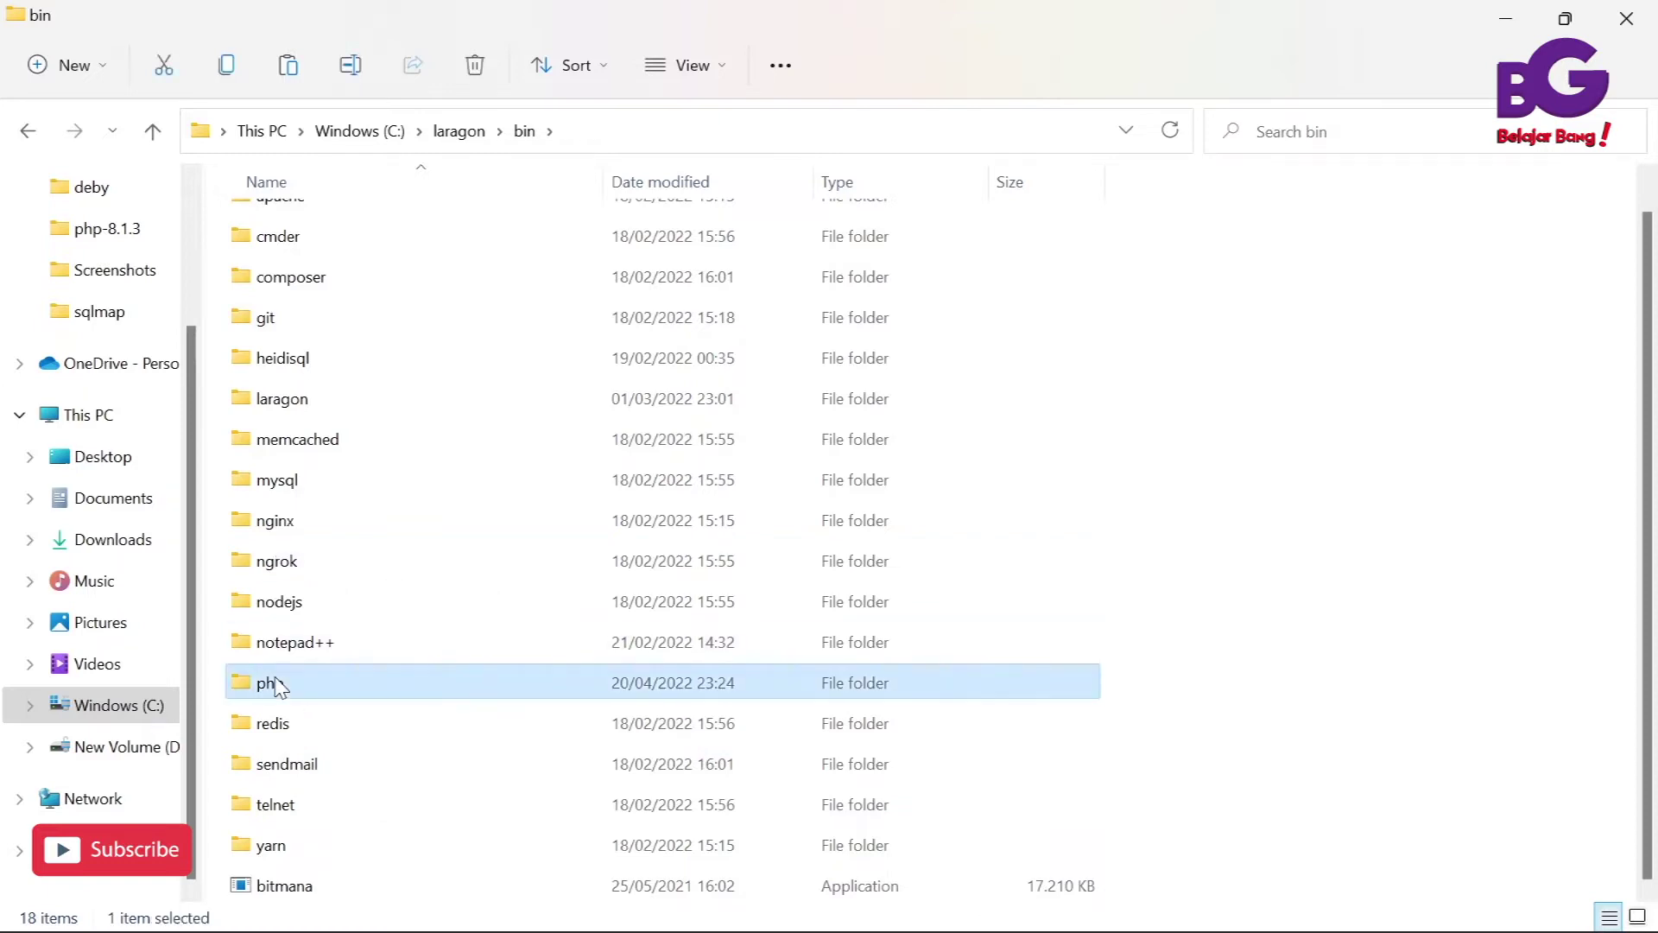
double_click(276, 683)
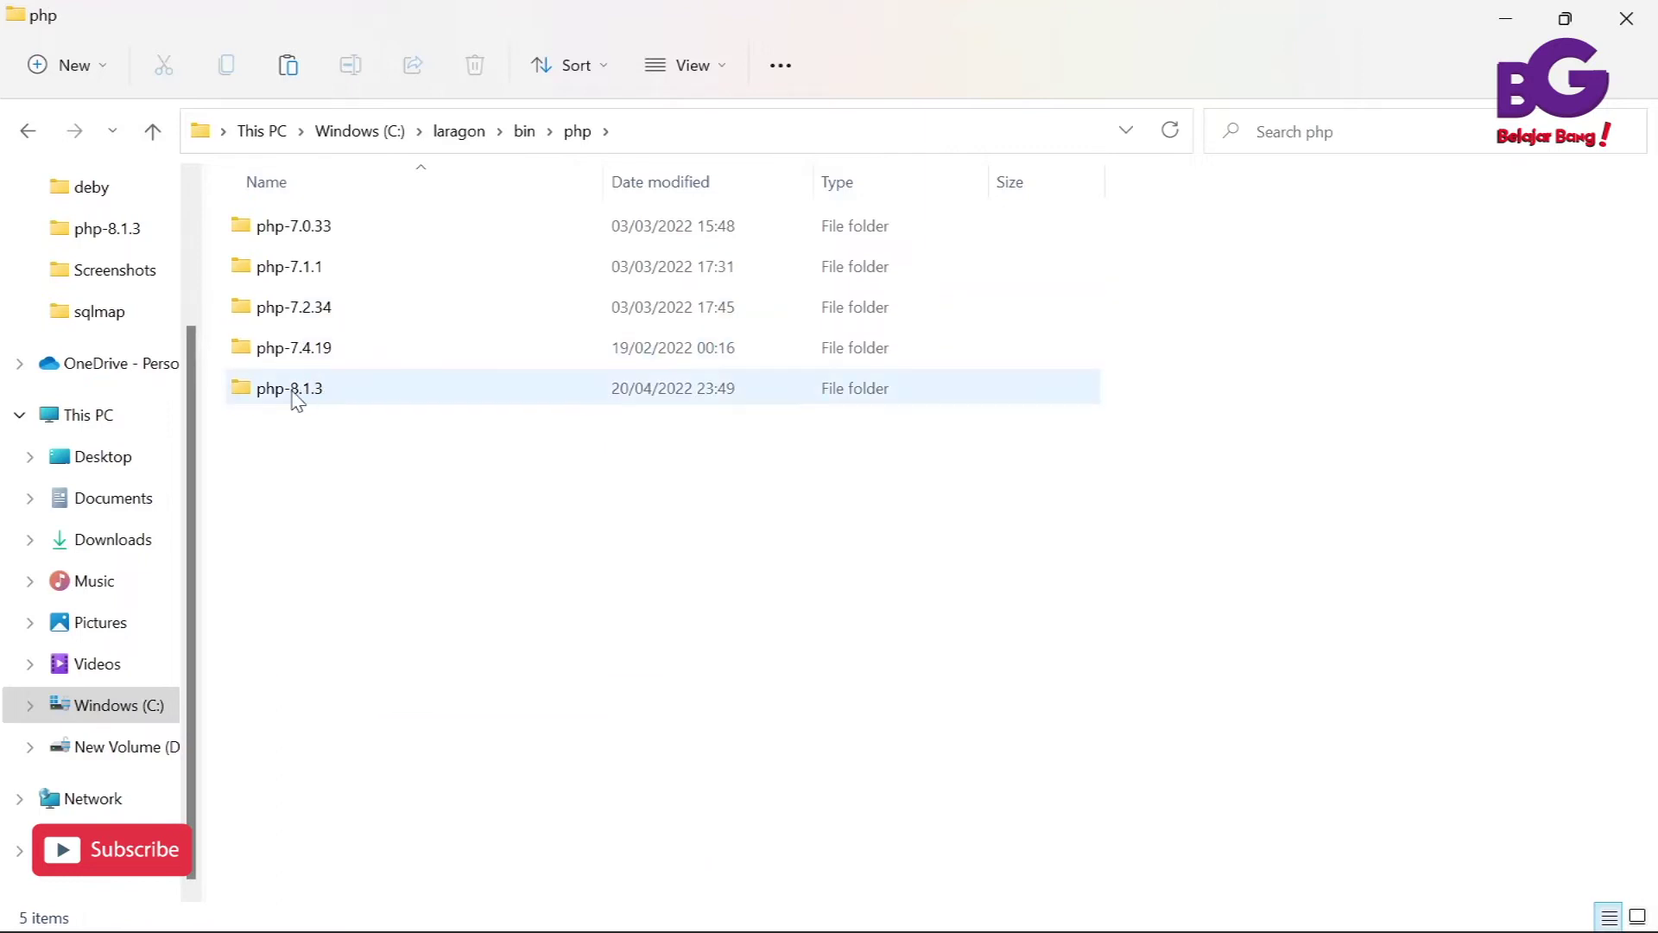
click(328, 350)
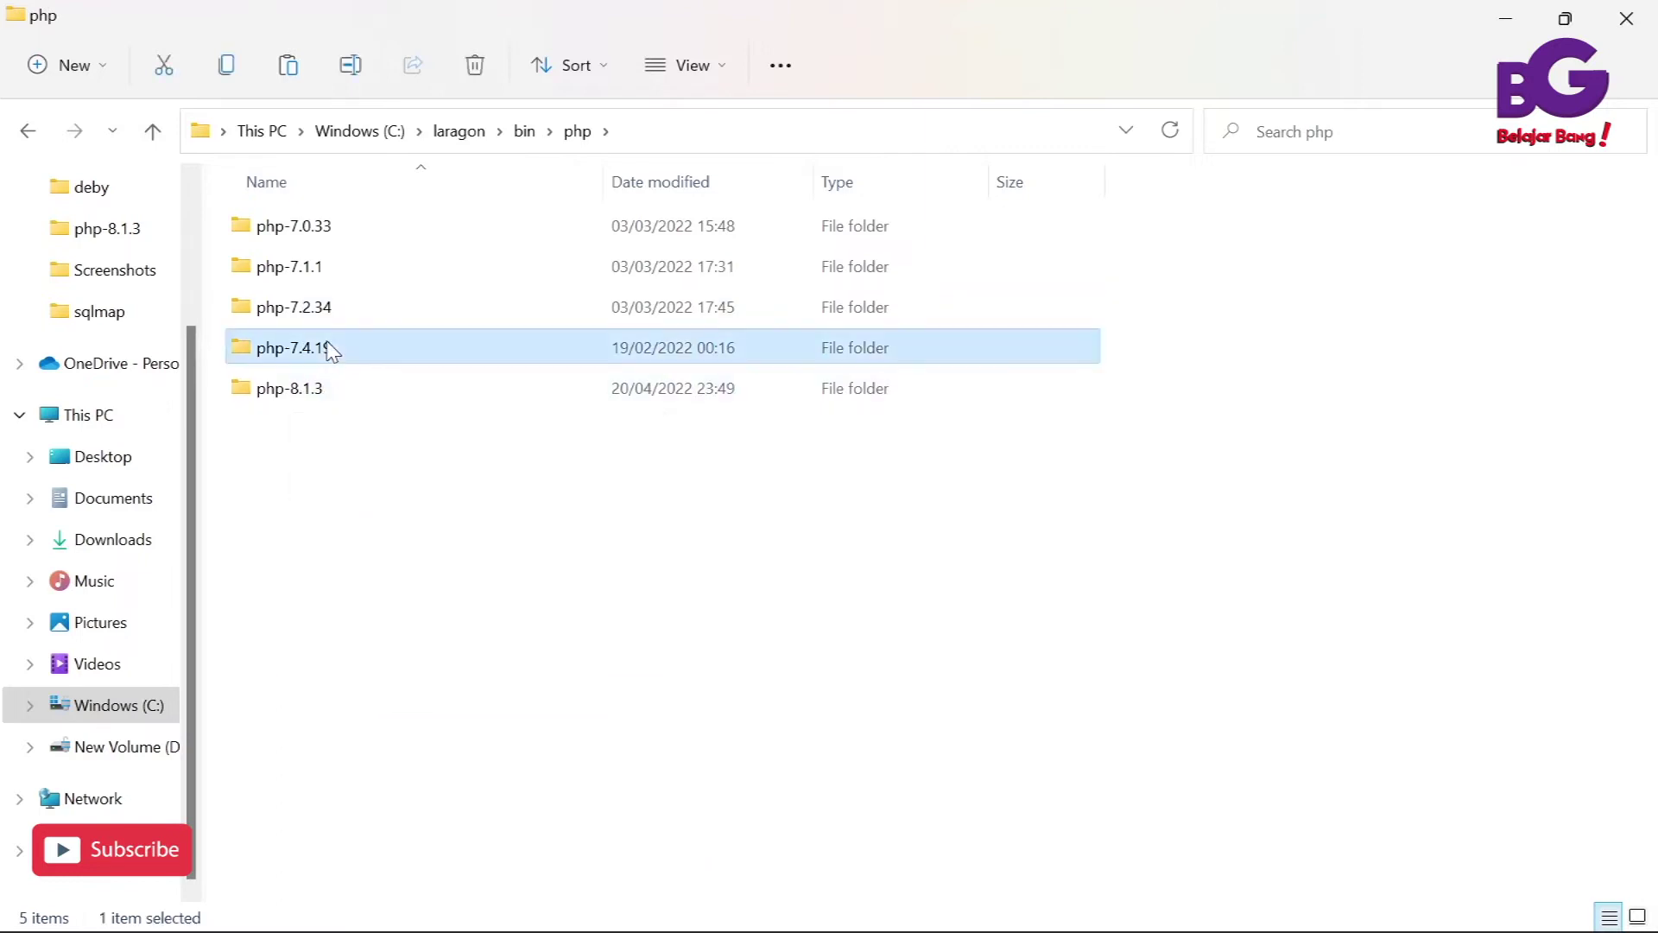
click(301, 390)
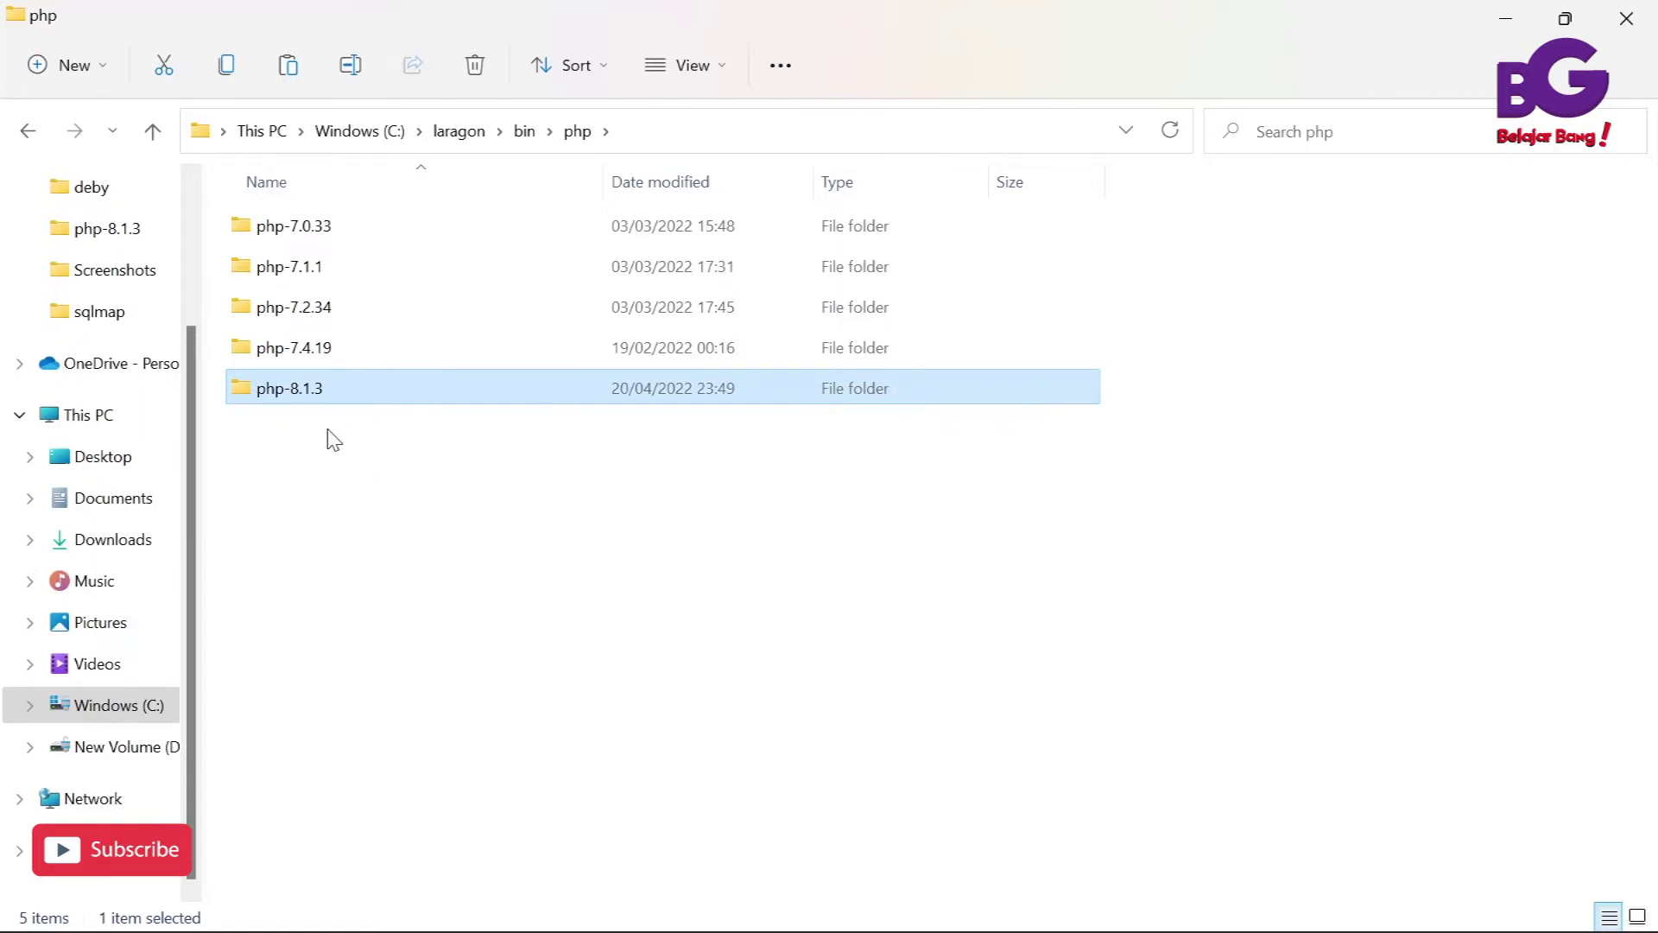
Open Command Prompt and run php -i to list the active PHP configuration
mouse_move(316, 404)
key(super)
text(cmd)
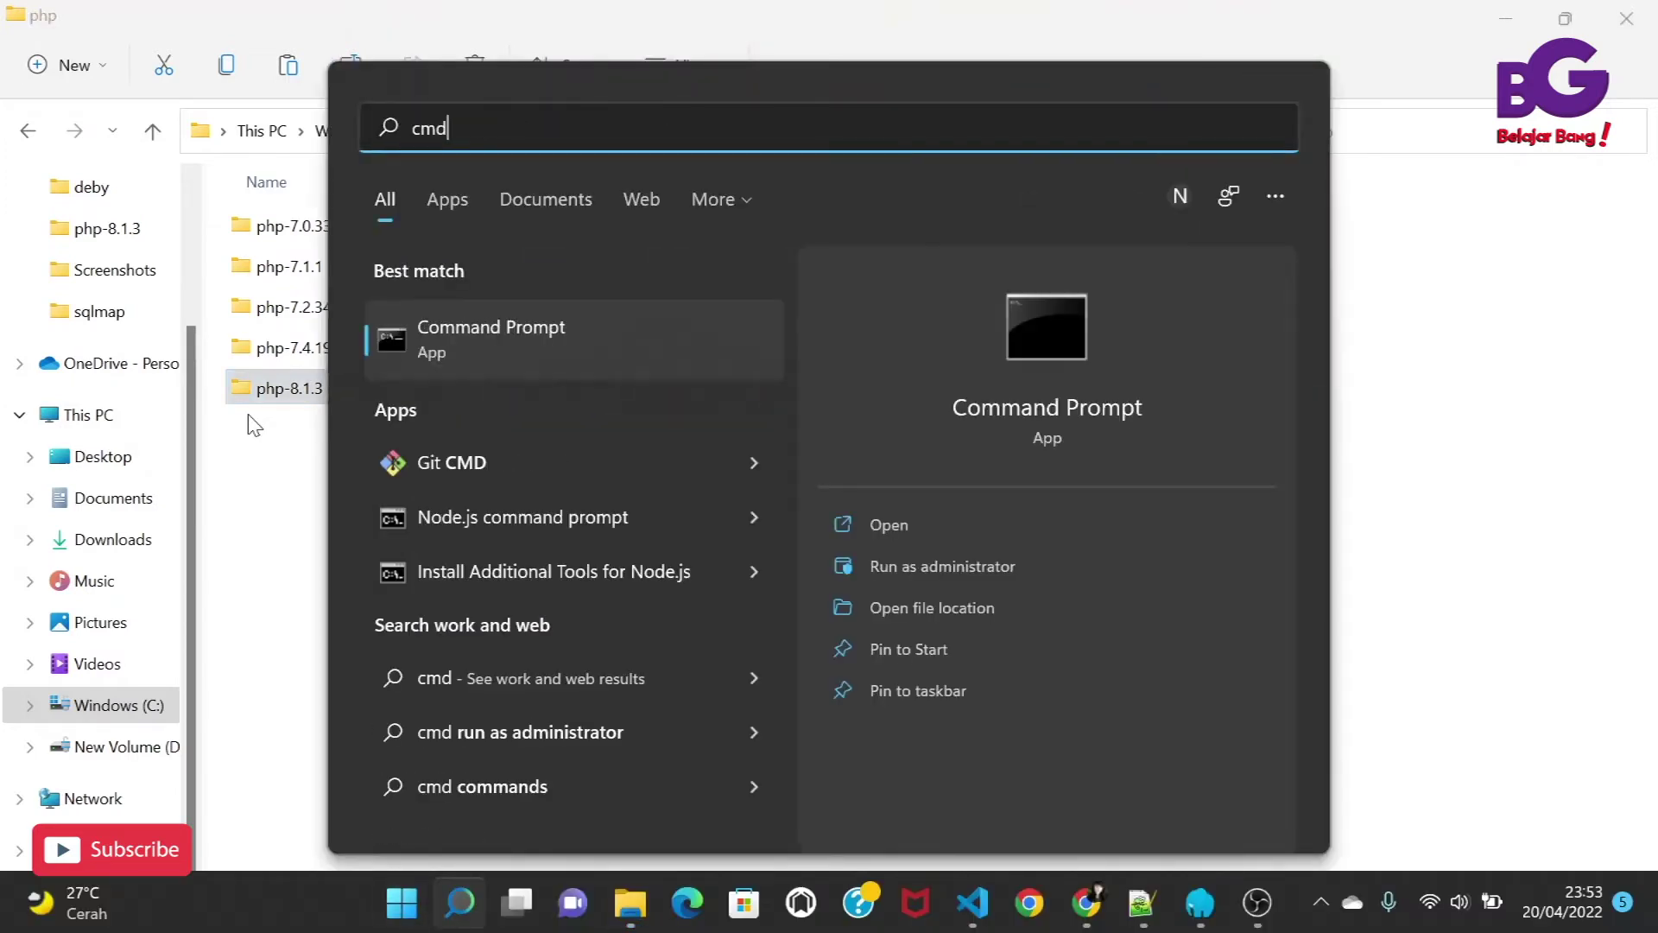
click(403, 312)
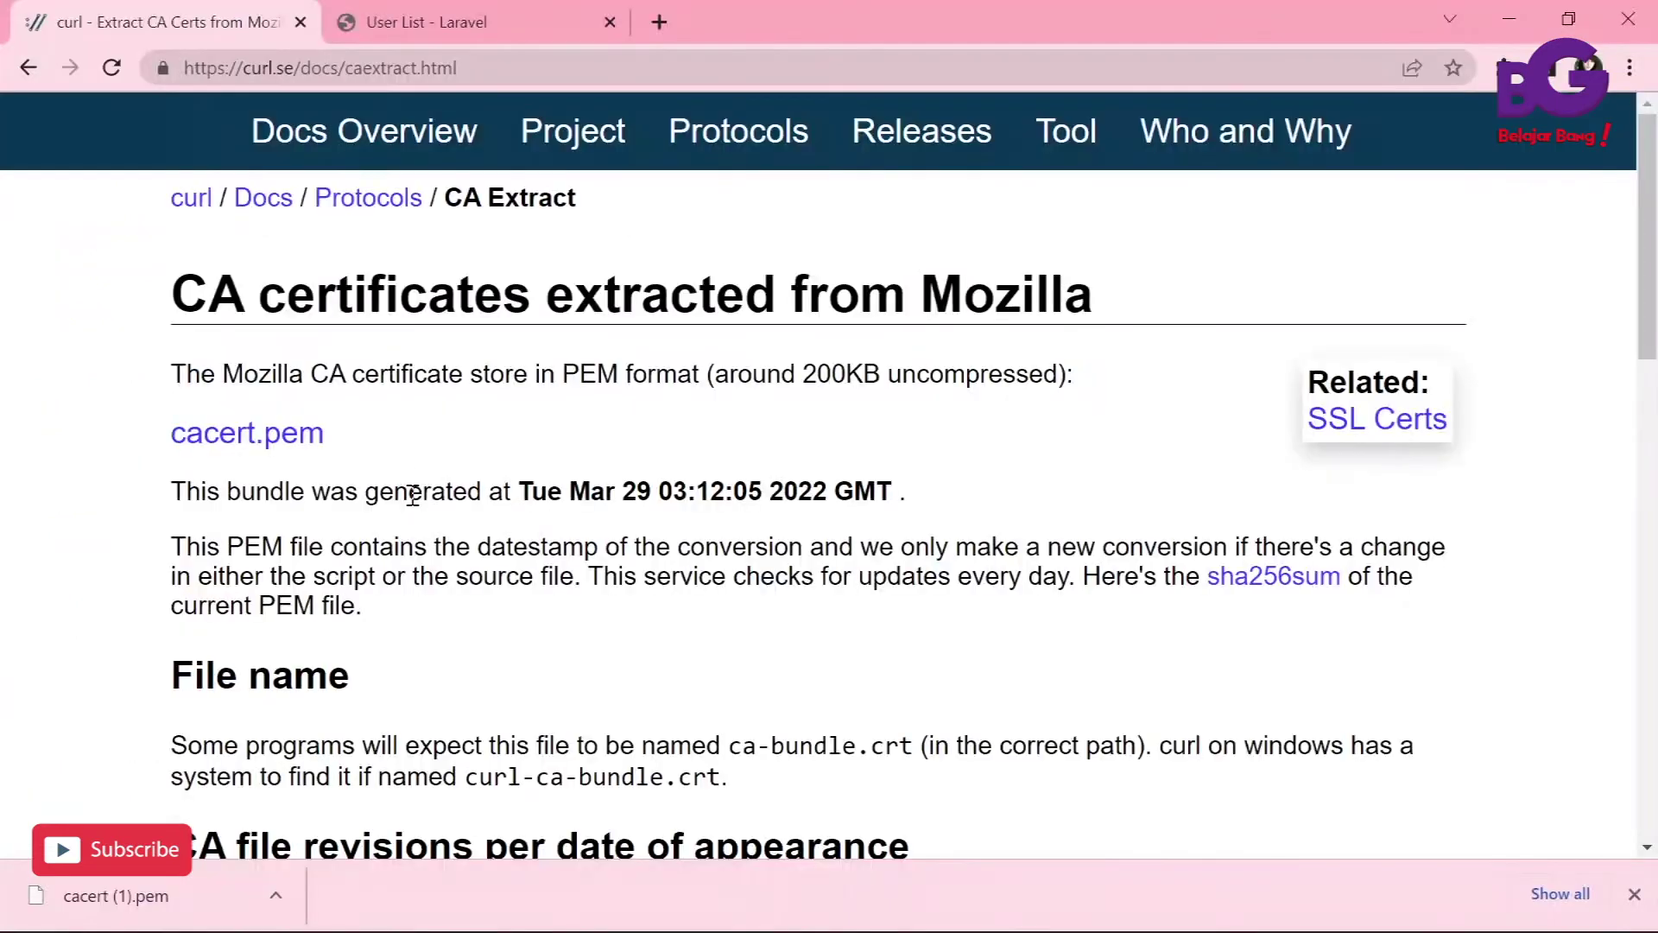
key(alt+Tab)
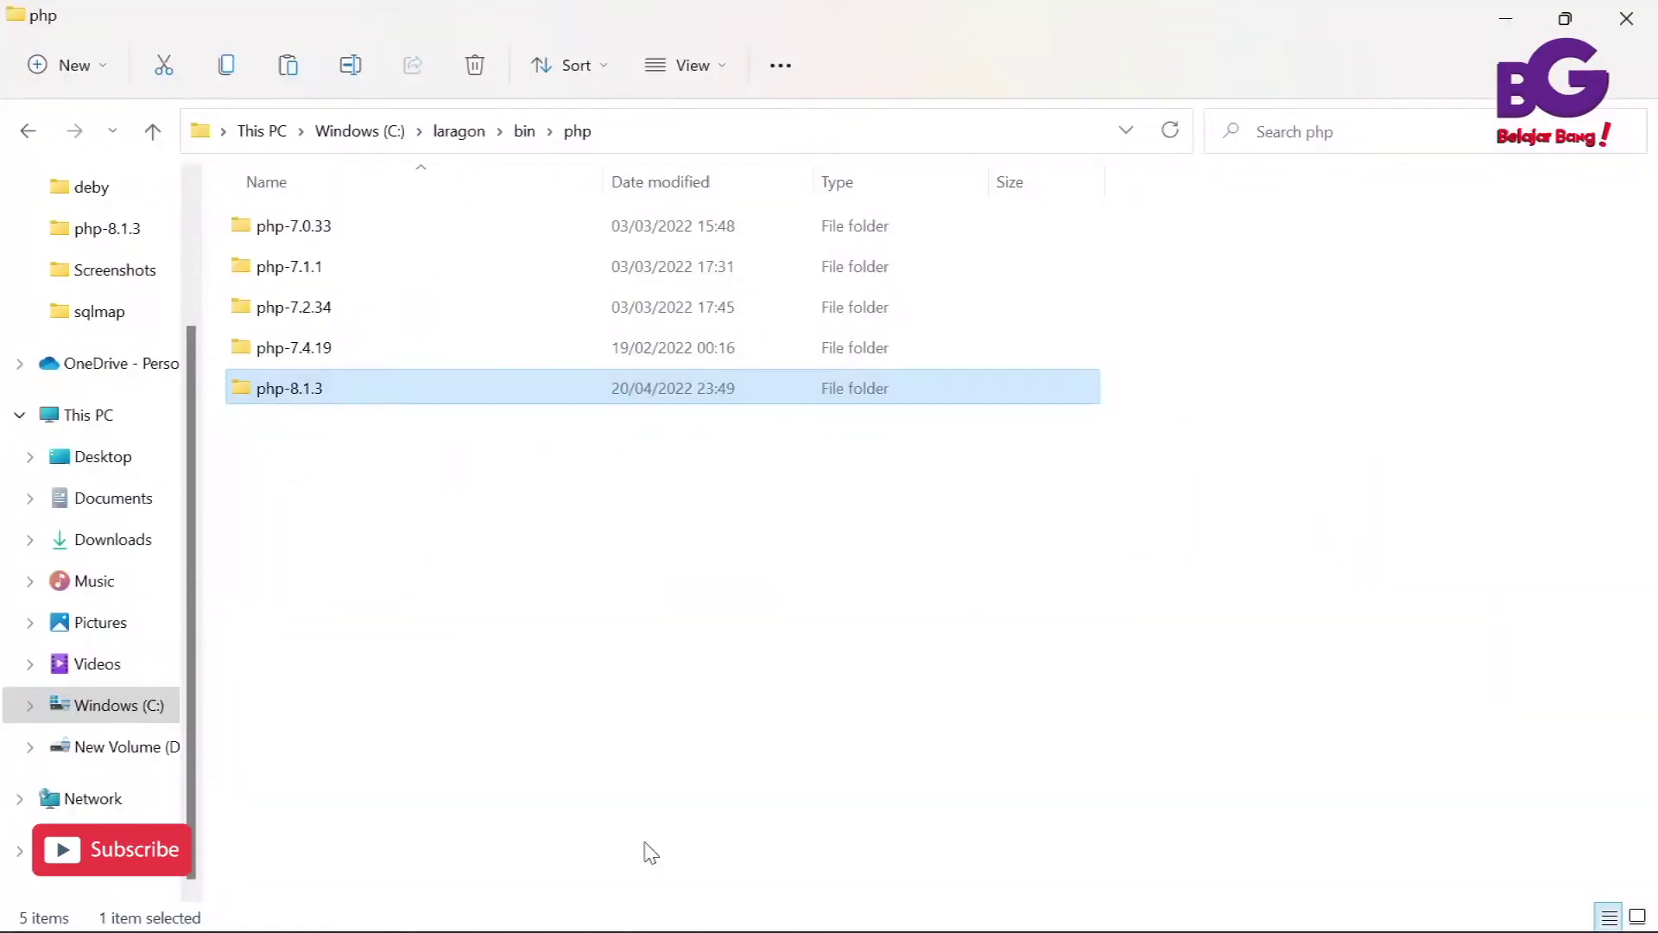
mouse_move(570, 929)
click(1256, 907)
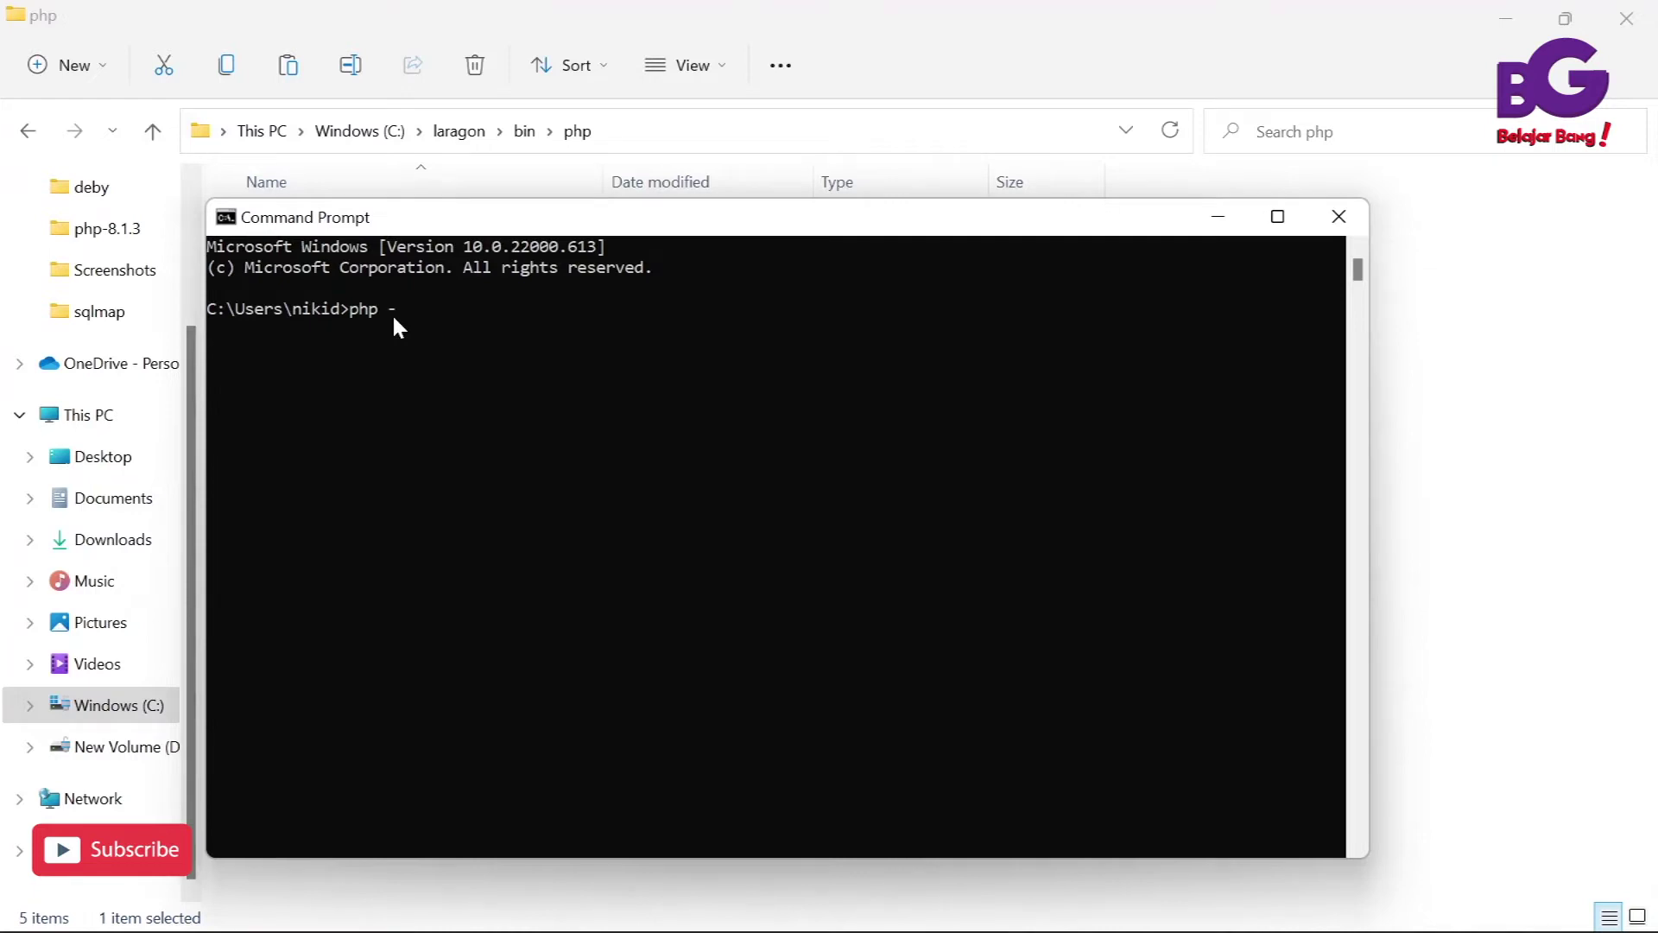
text(php -i)
key(Return)
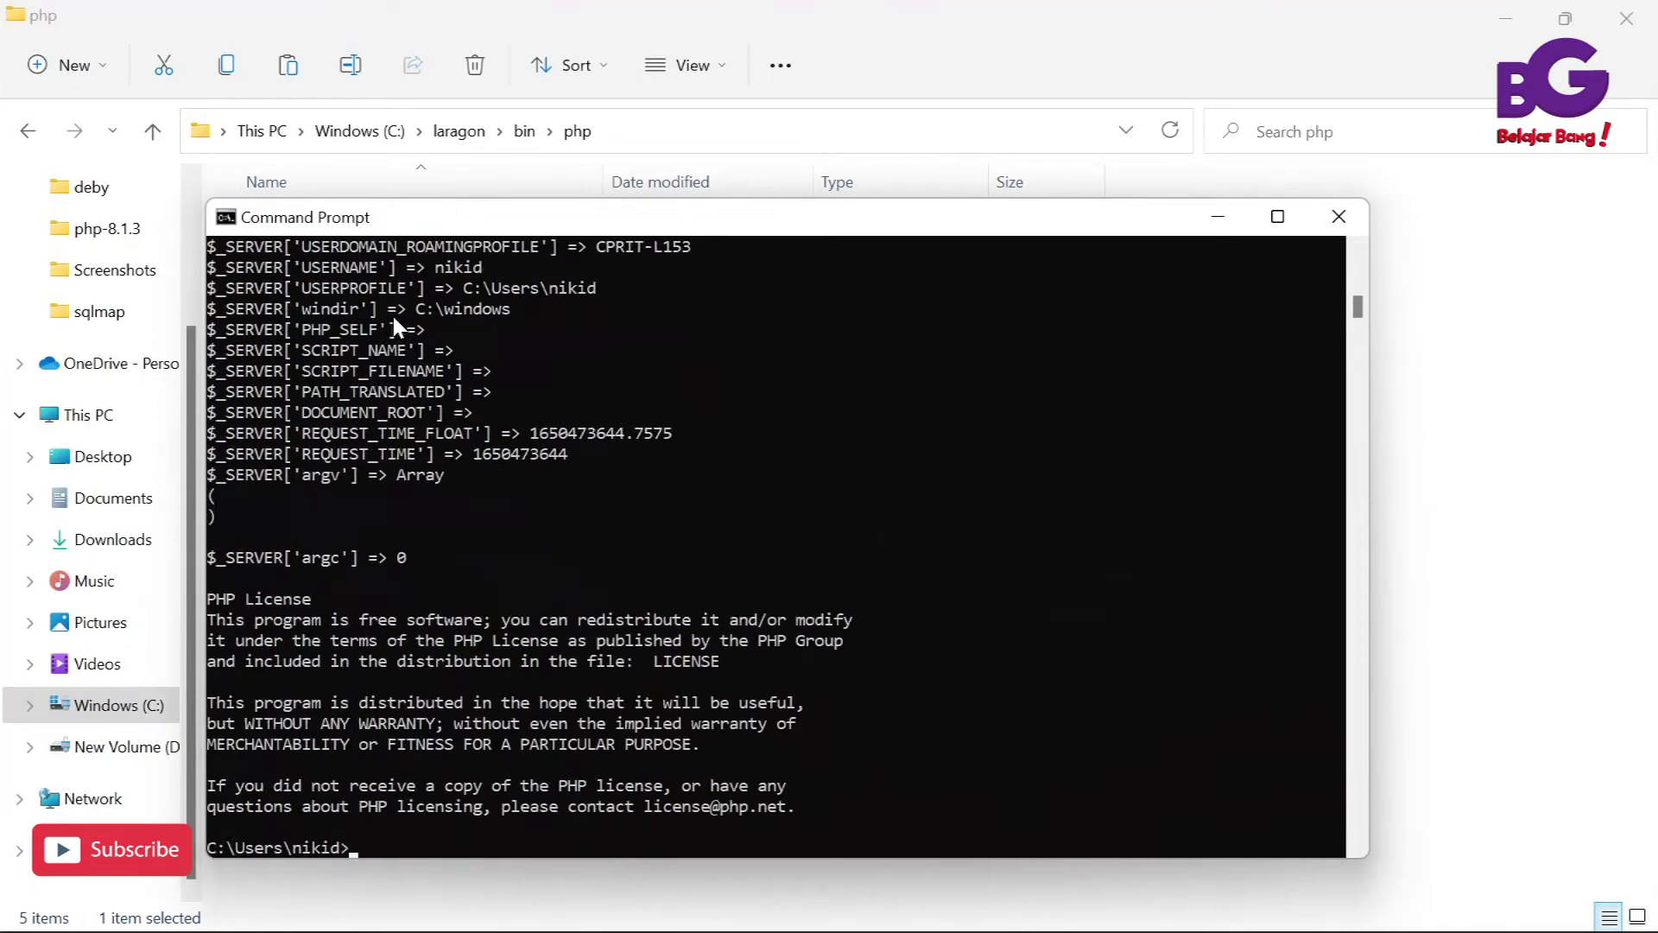
Find the Loaded Configuration File entry near the start of the php -i output and highlight its php.ini path
scroll(390, 424, up, 8)
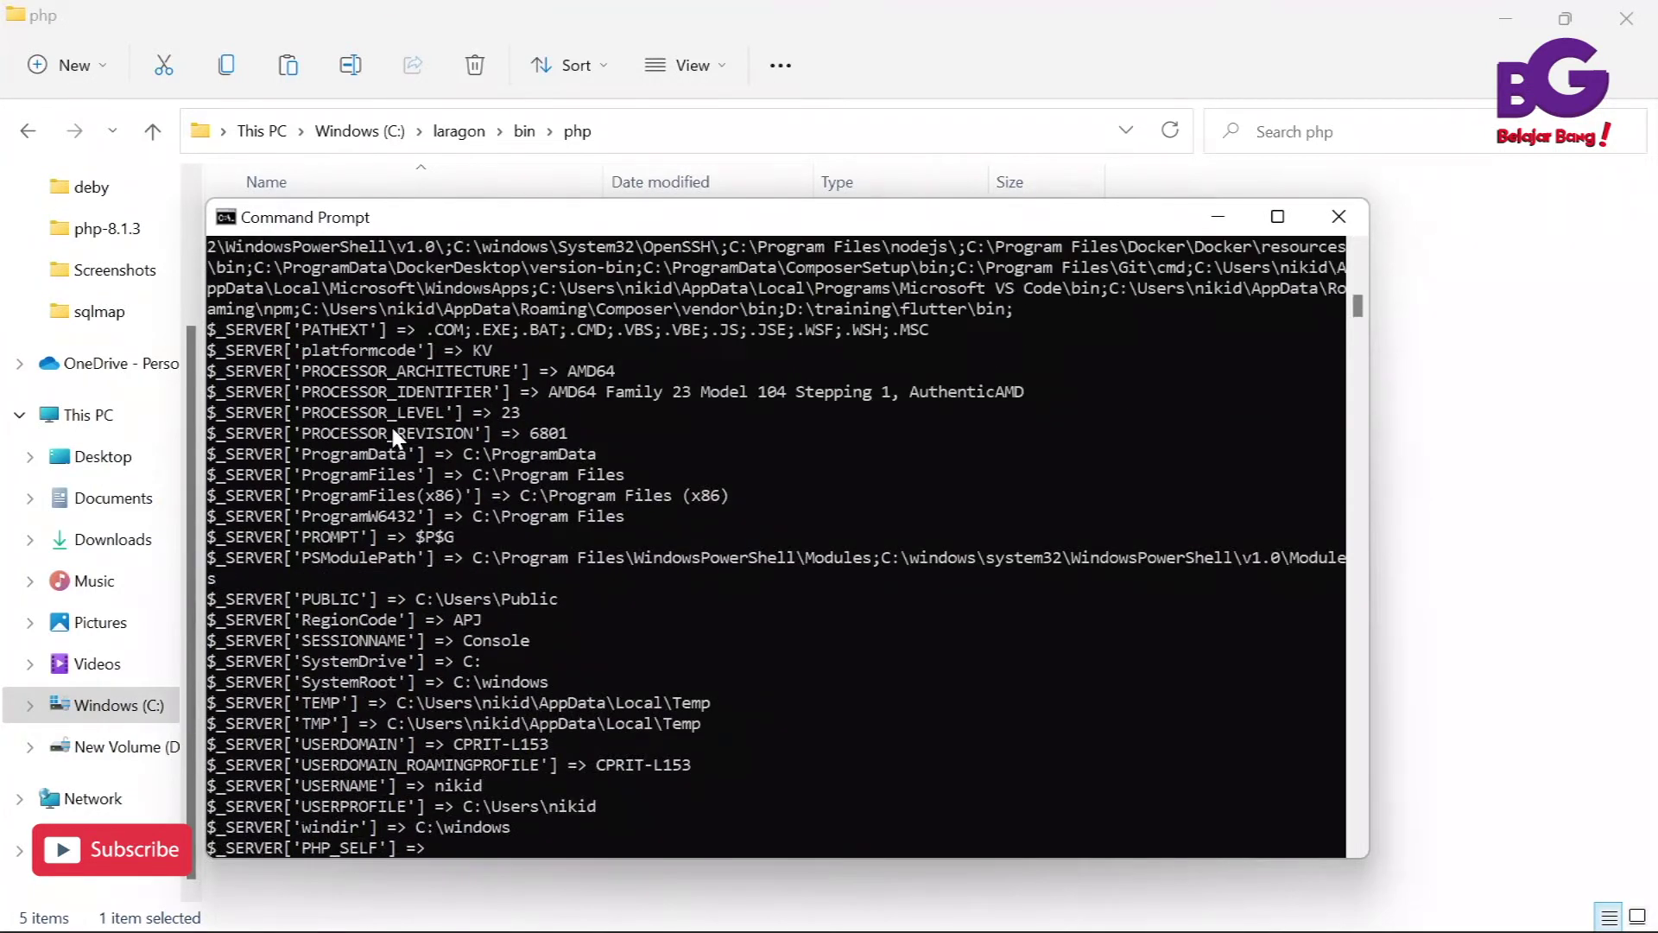
scroll(393, 436, up, 20)
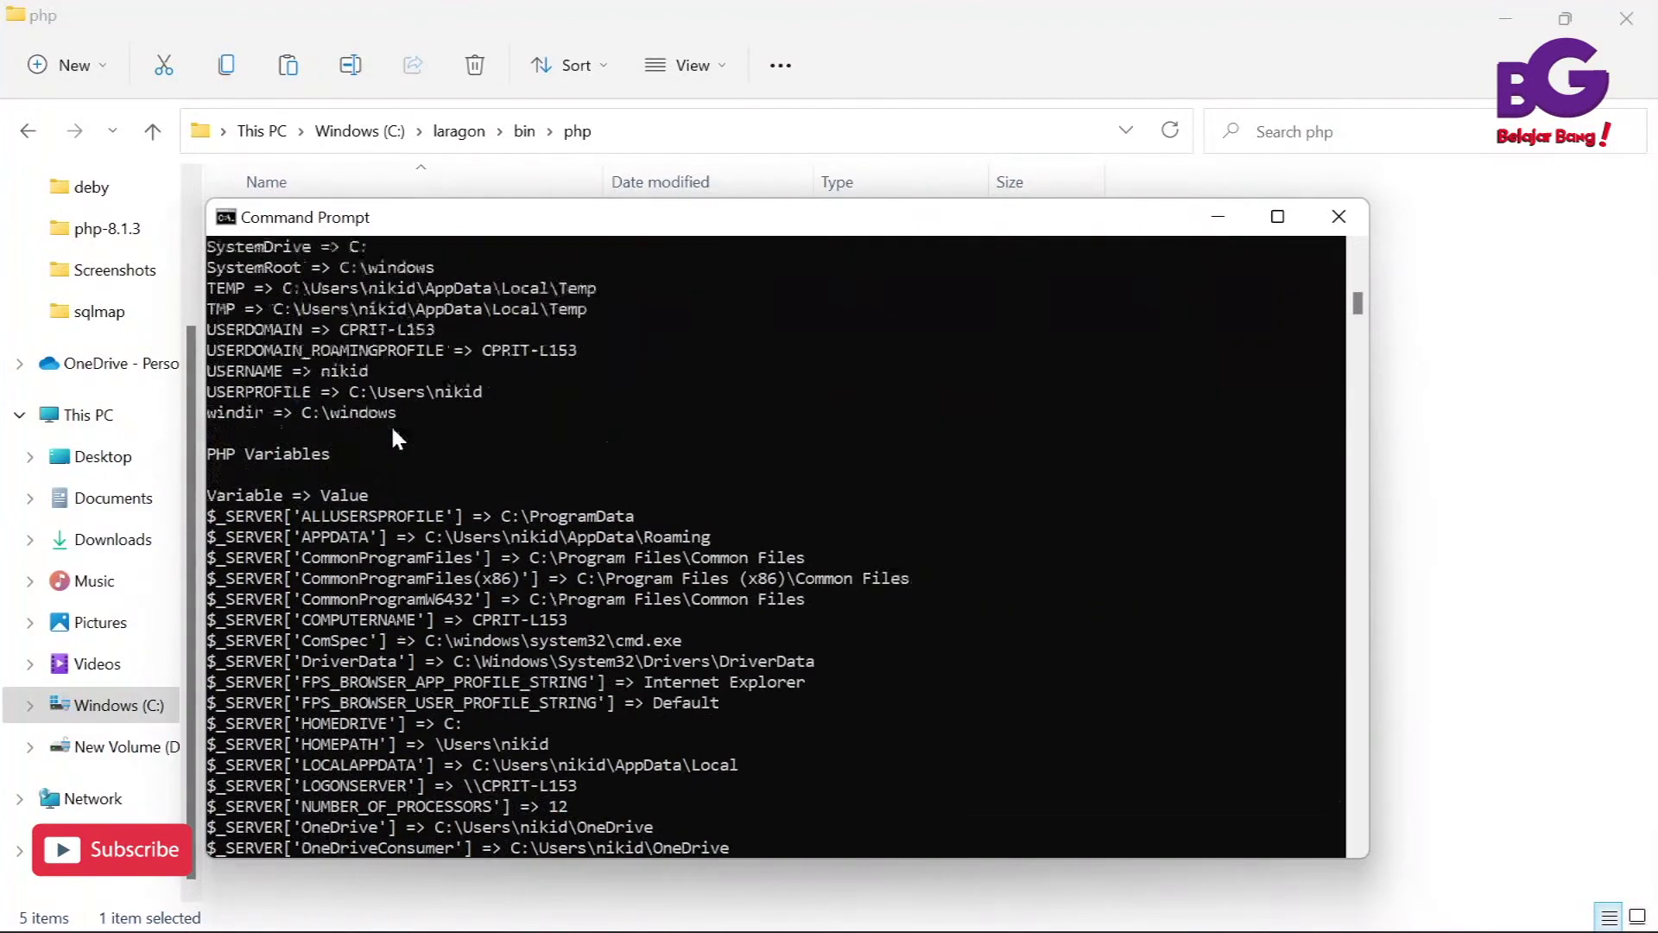
scroll(393, 436, up, 15)
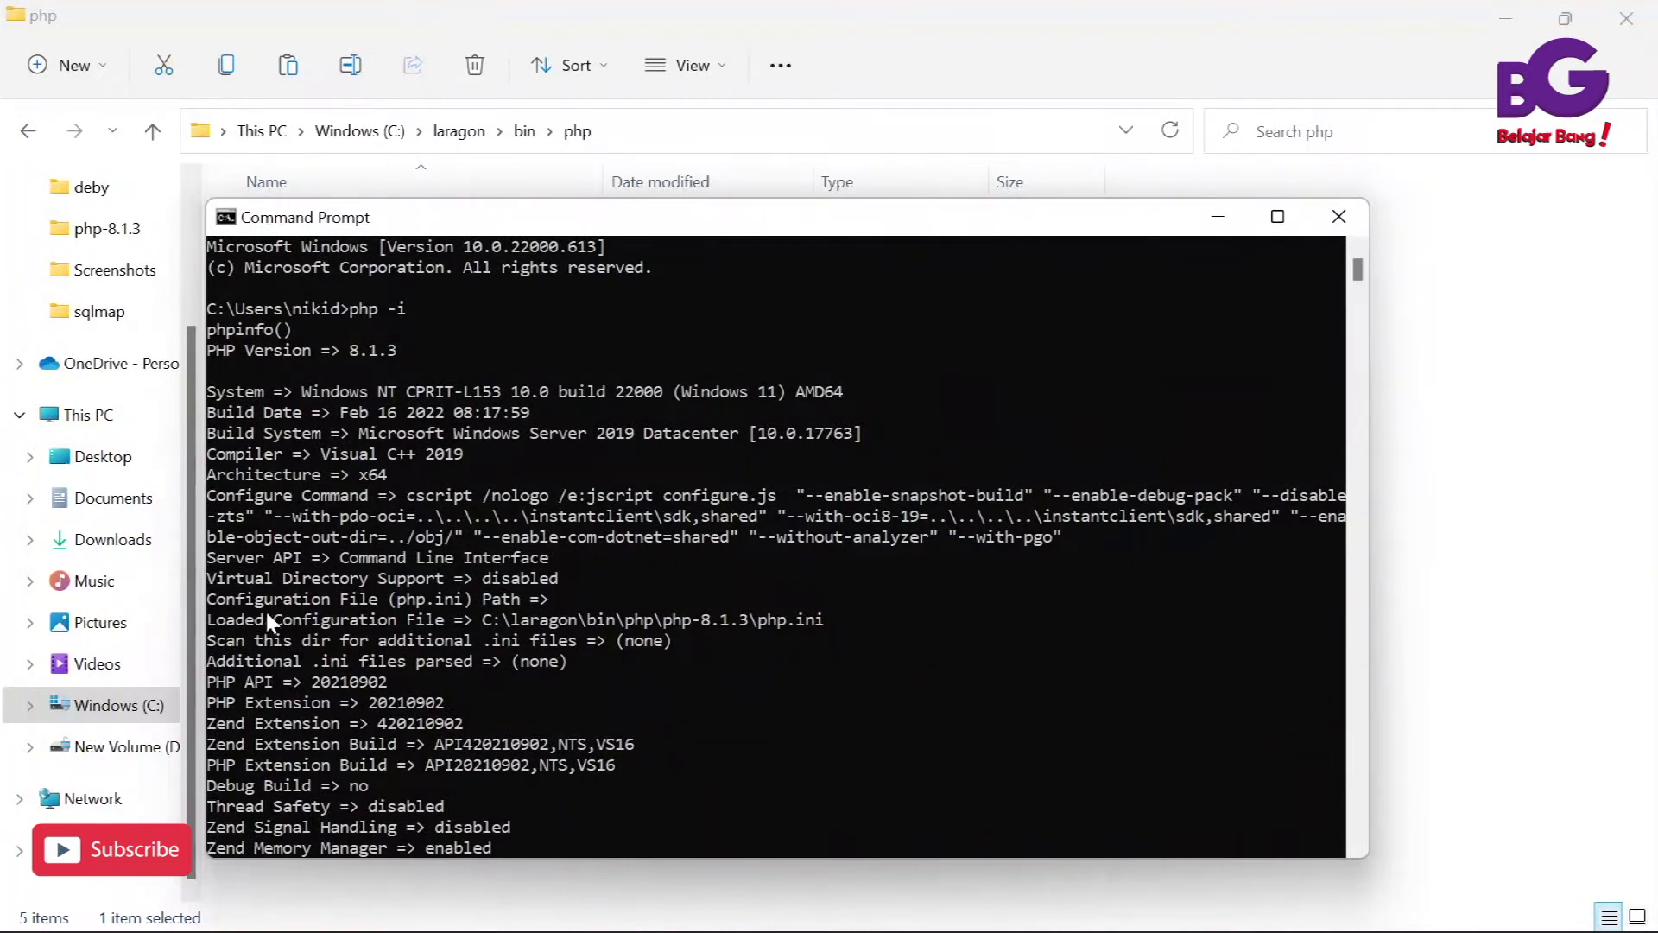
drag(208, 620, 386, 620)
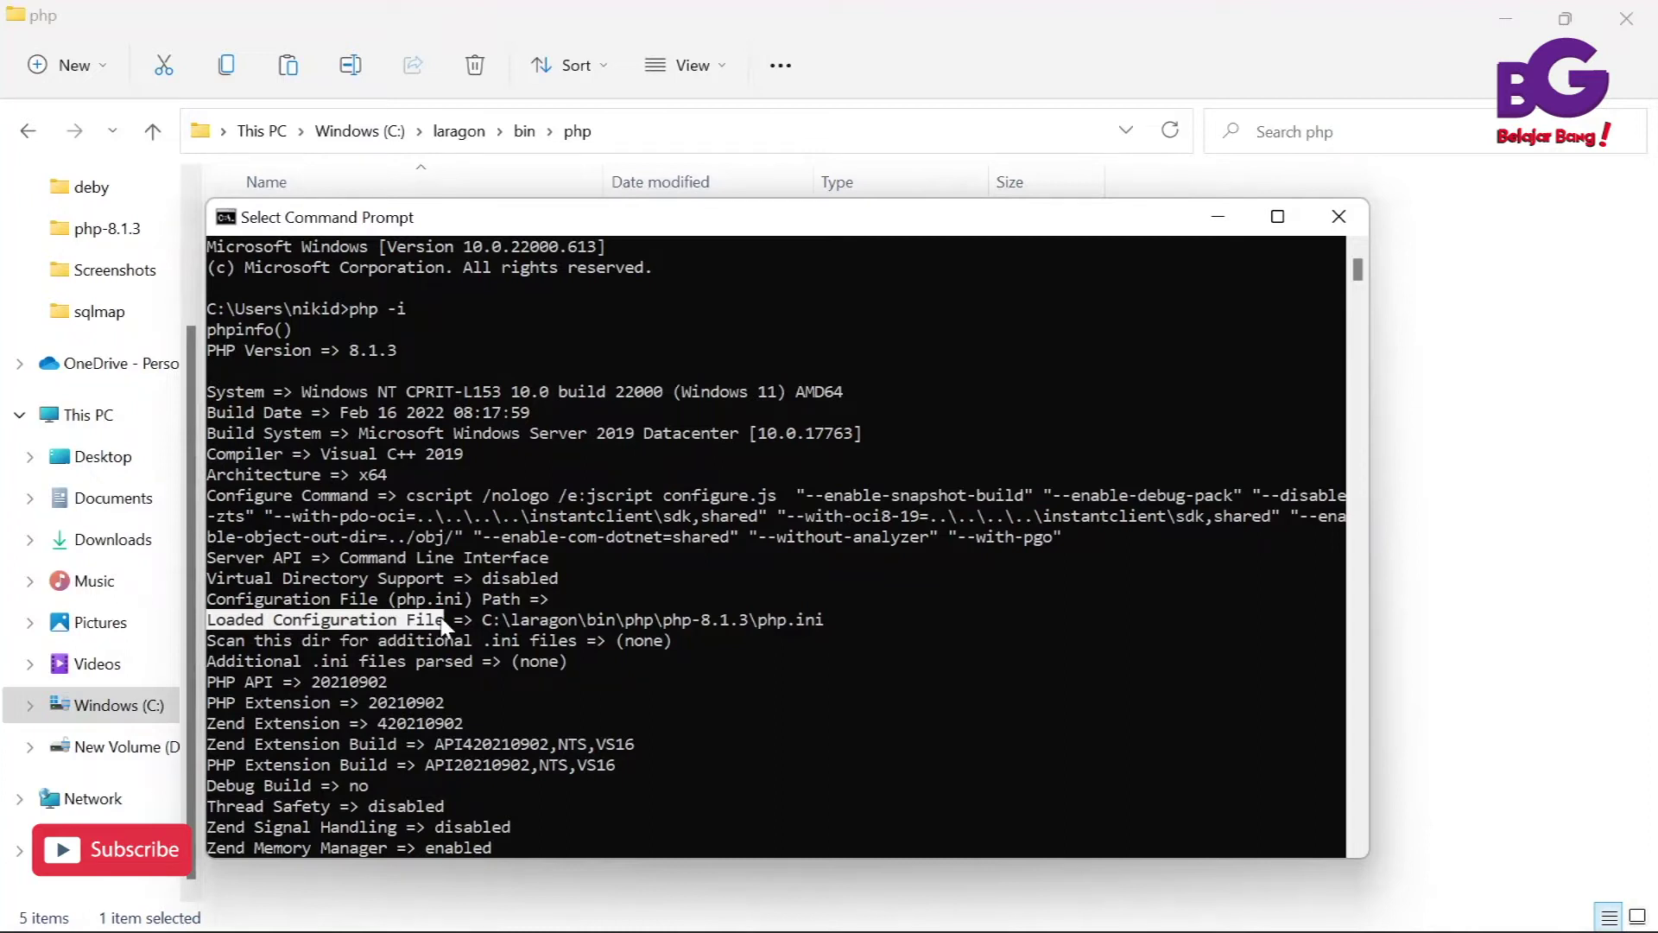
drag(522, 619, 754, 625)
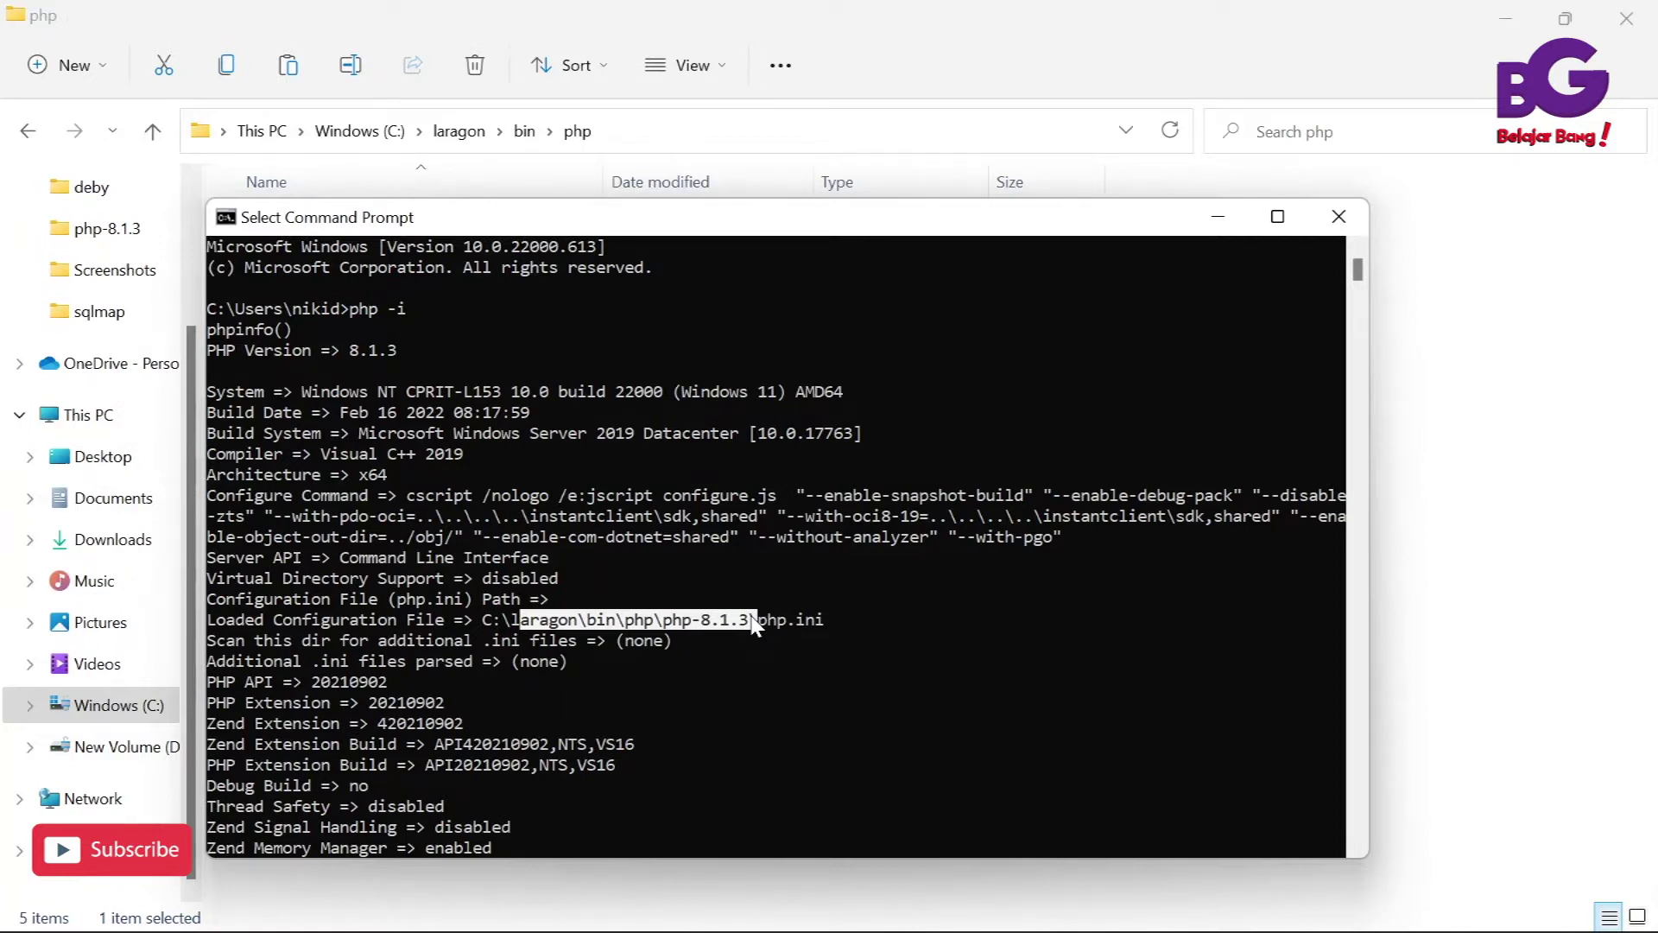
double_click(820, 618)
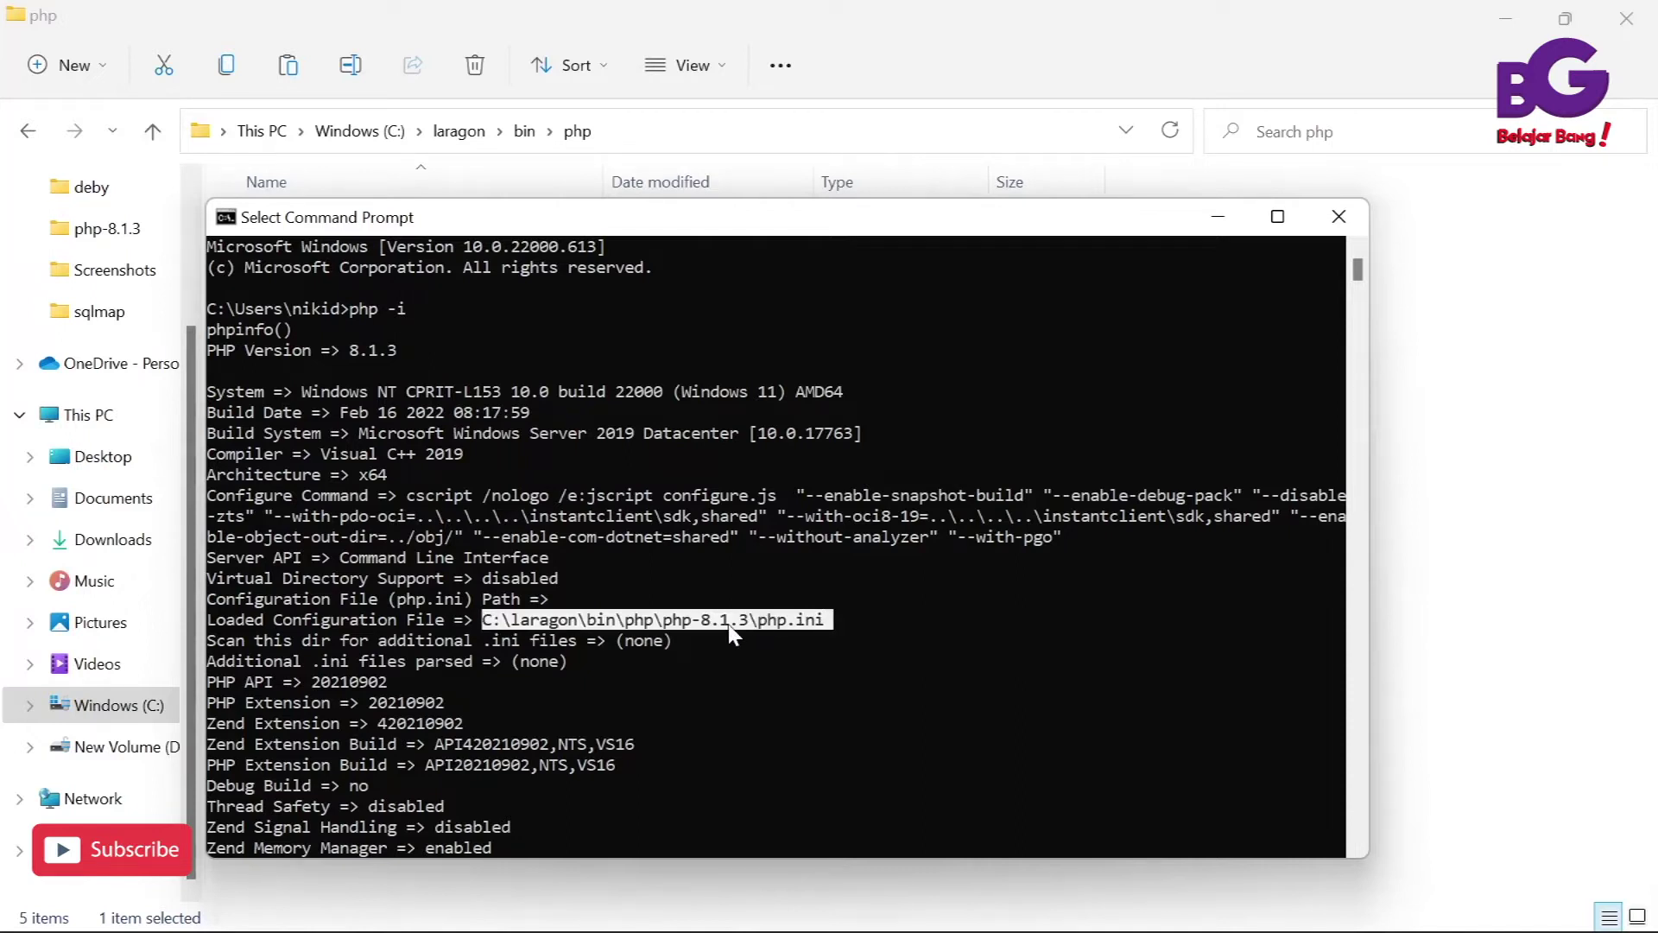
Close Command Prompt and paste the copied cacert (1).pem file into the php-8.1.3 folder
click(1339, 216)
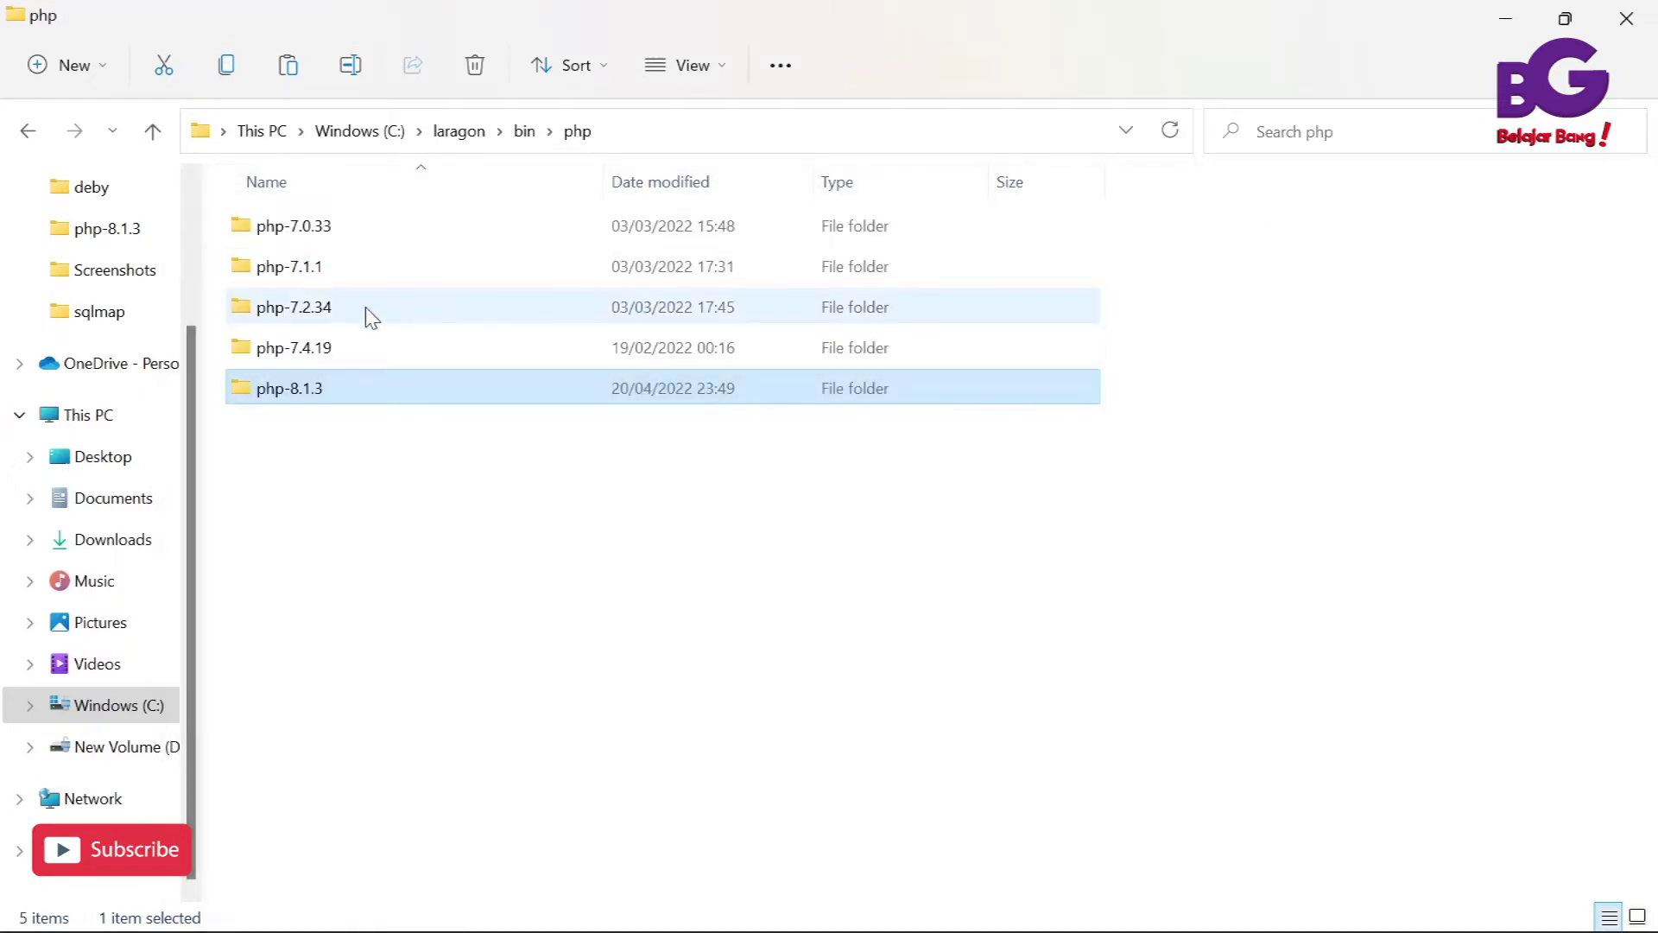
double_click(278, 396)
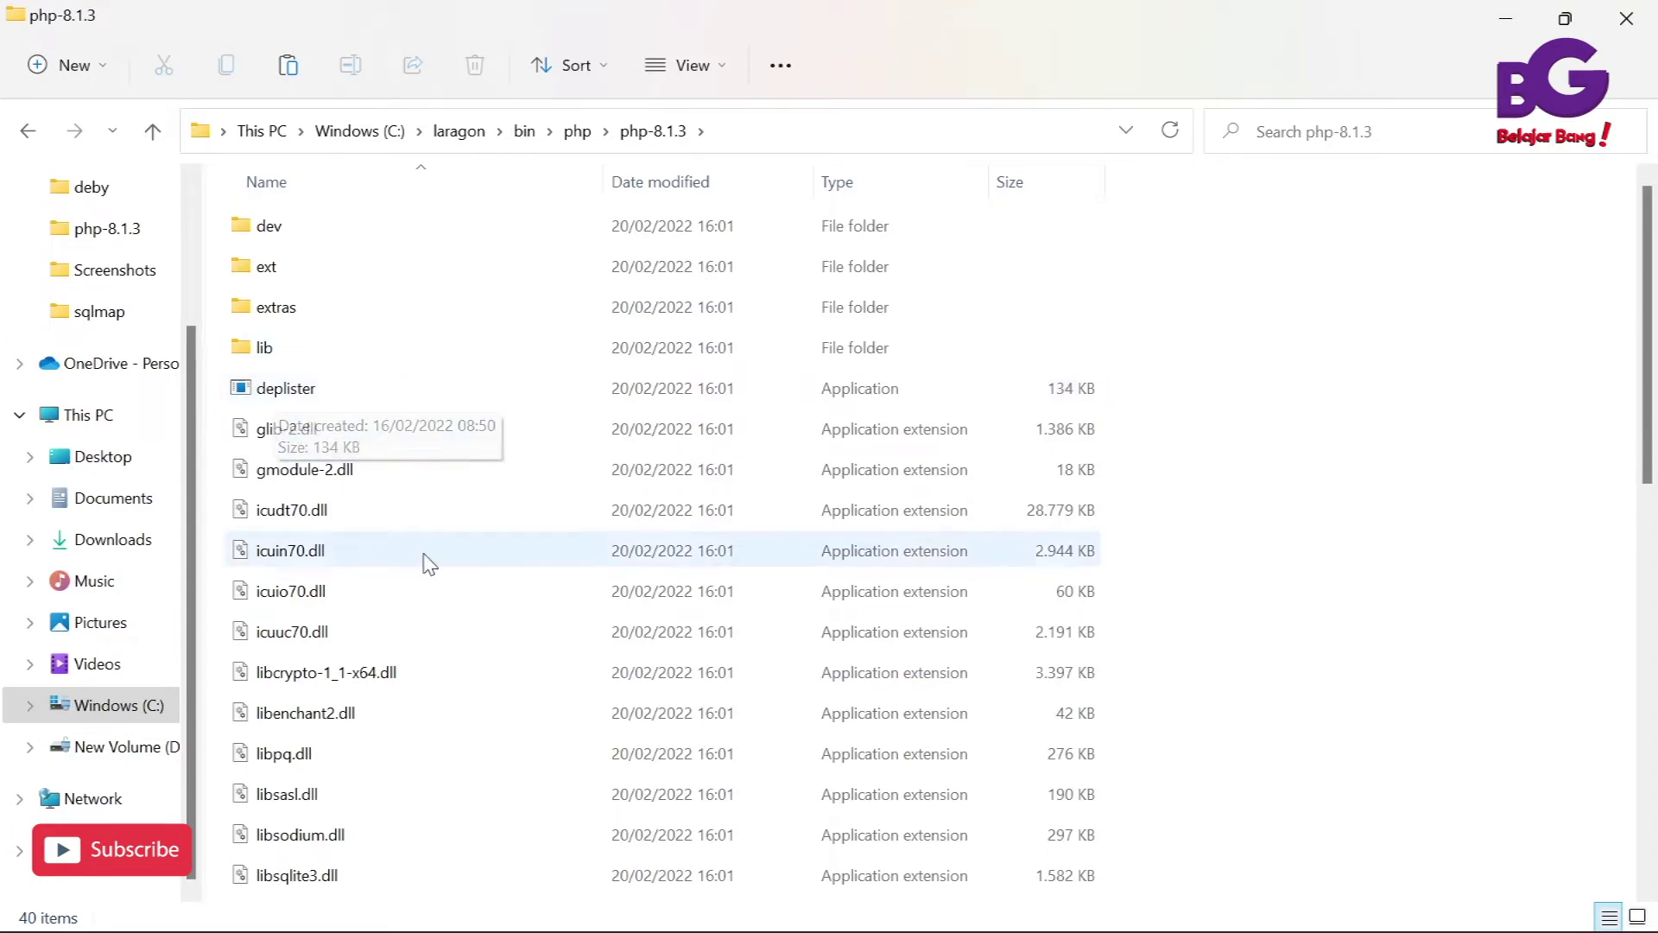
click(409, 606)
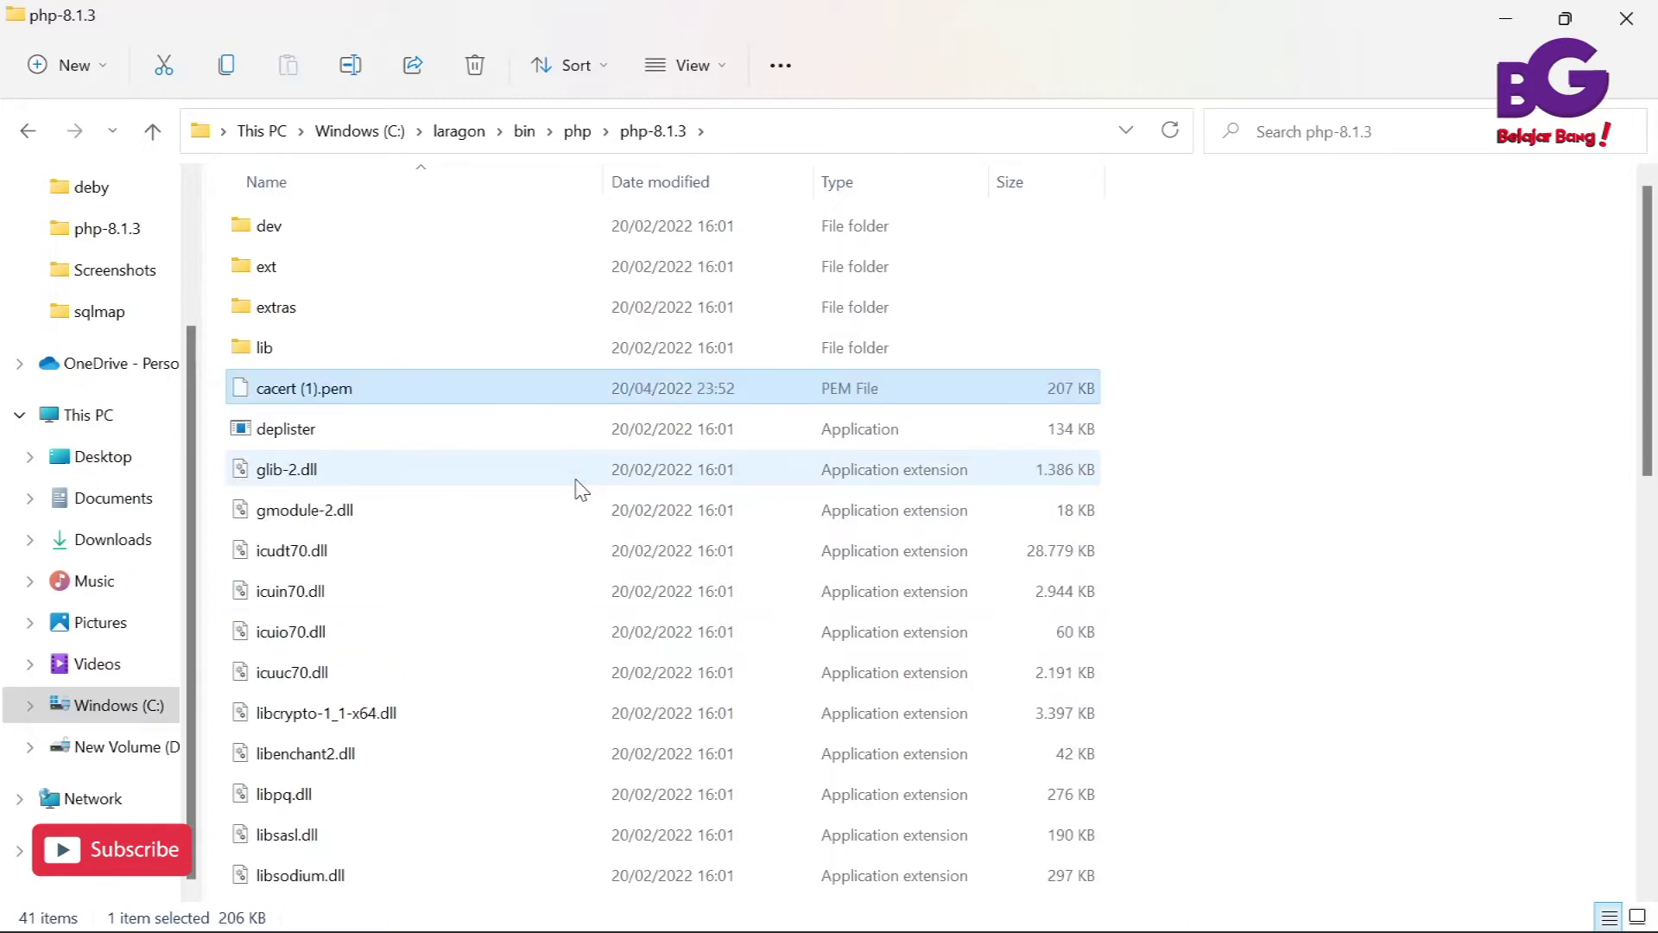
Rename the pasted cacert (1).pem file in the php-8.1.3 folder to cacert.pem
right_click(273, 393)
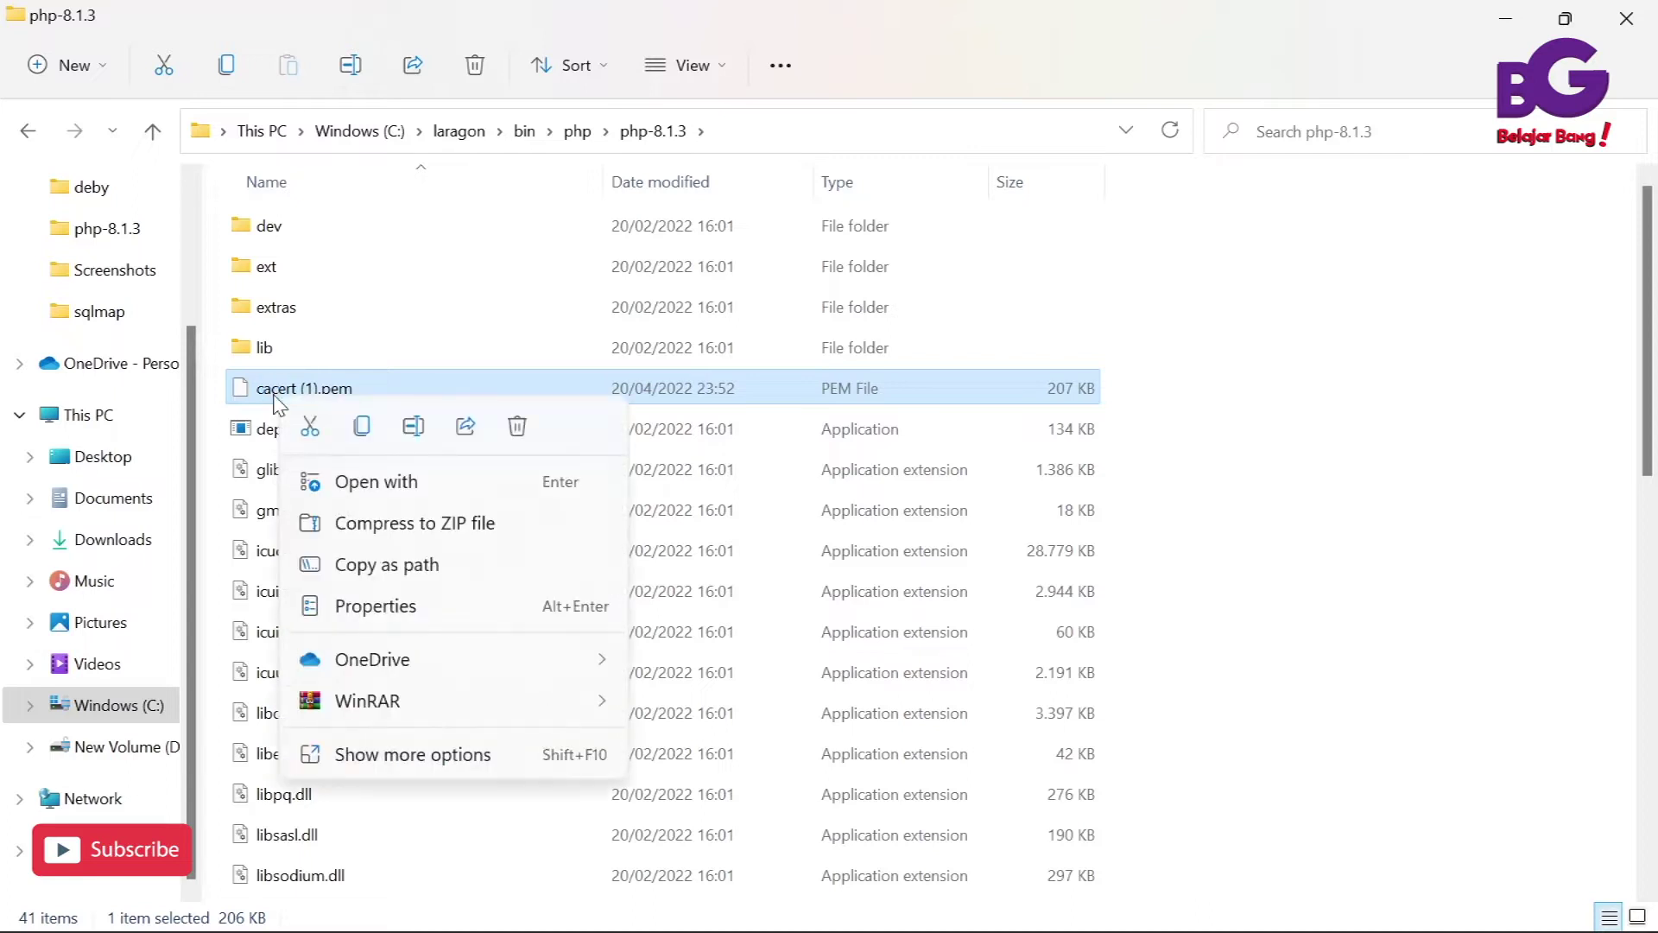
click(413, 425)
key(Right)
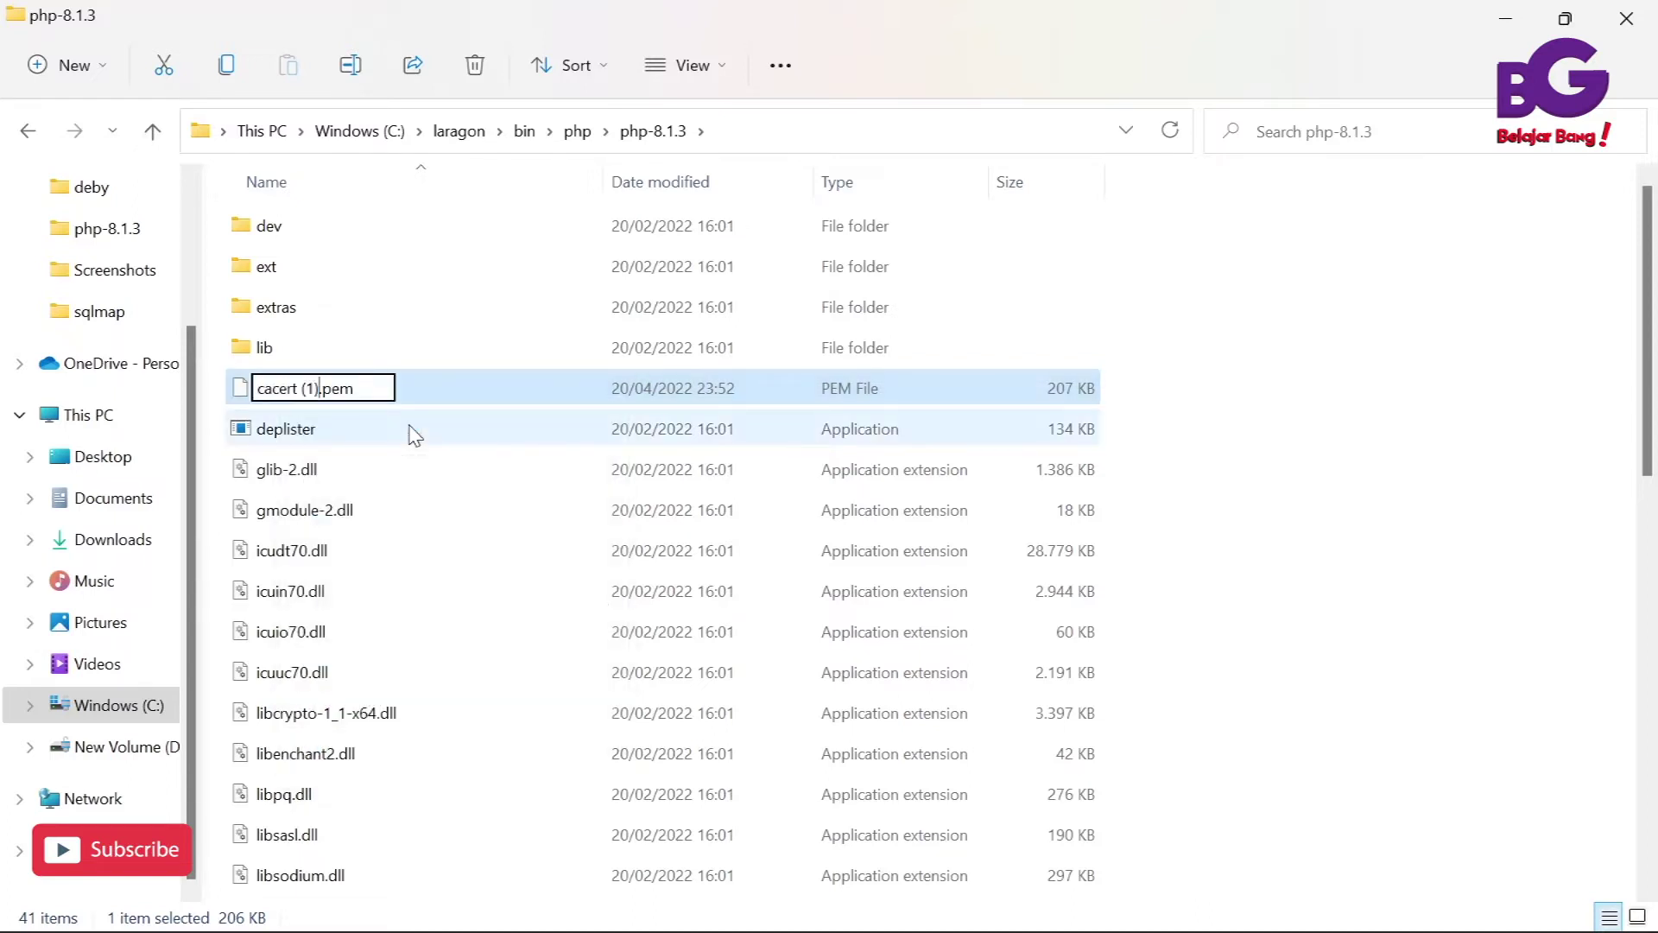
key(BackSpace)
key(BackSpace)
key(BackSpace)
key(BackSpace)
key(Return)
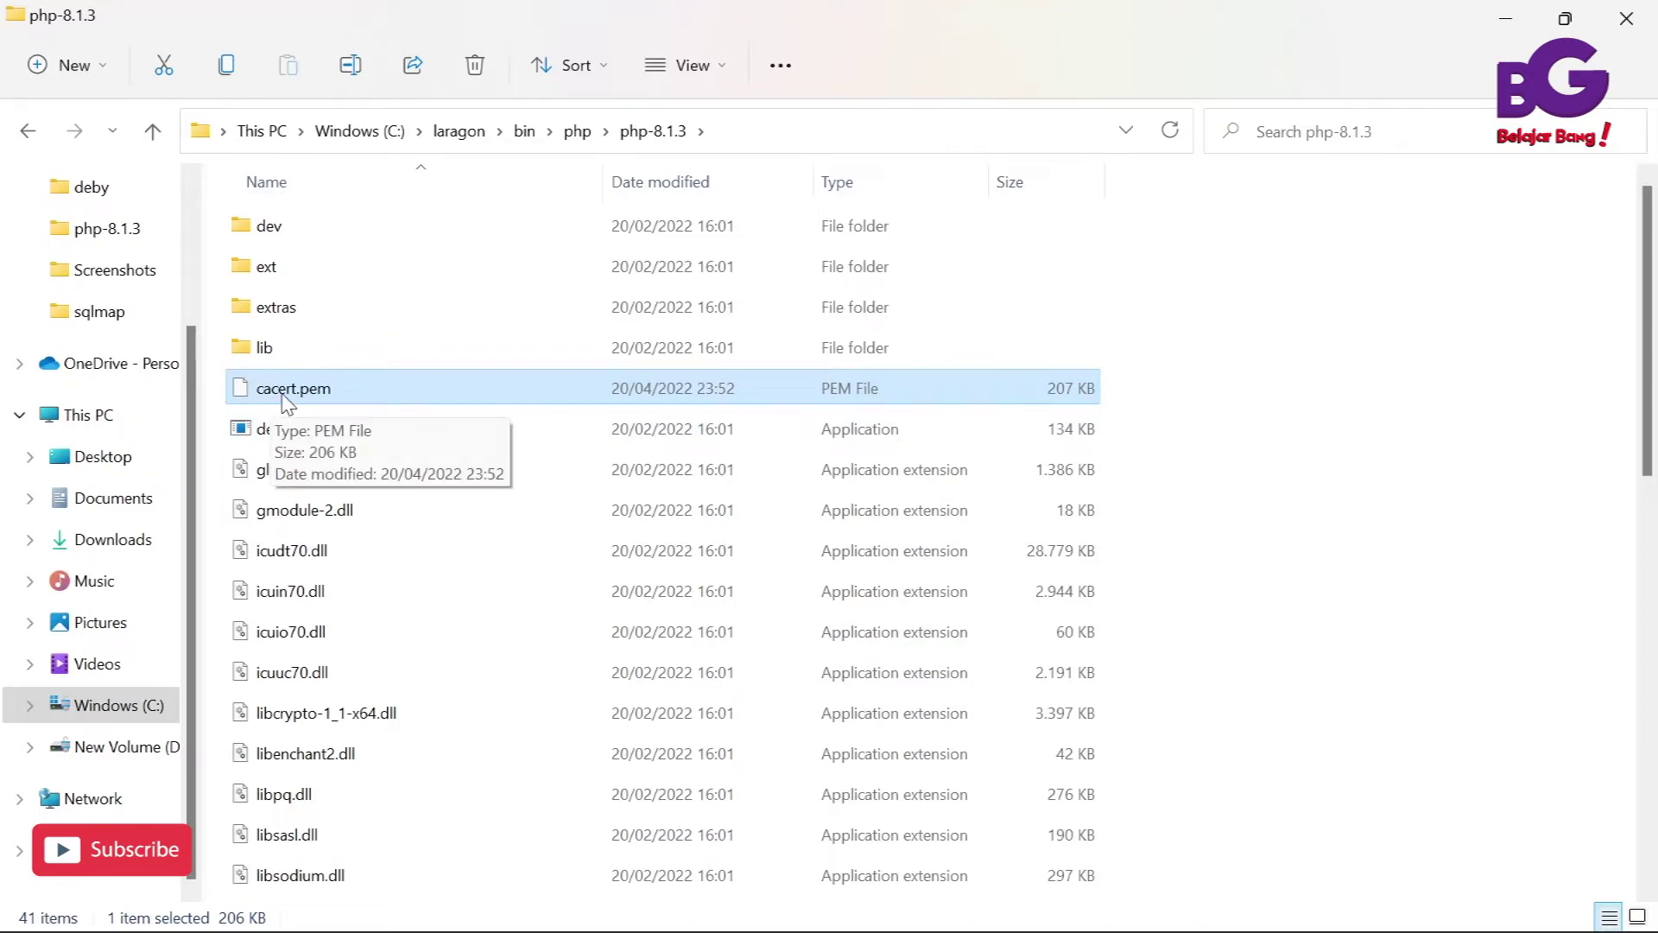
click(350, 389)
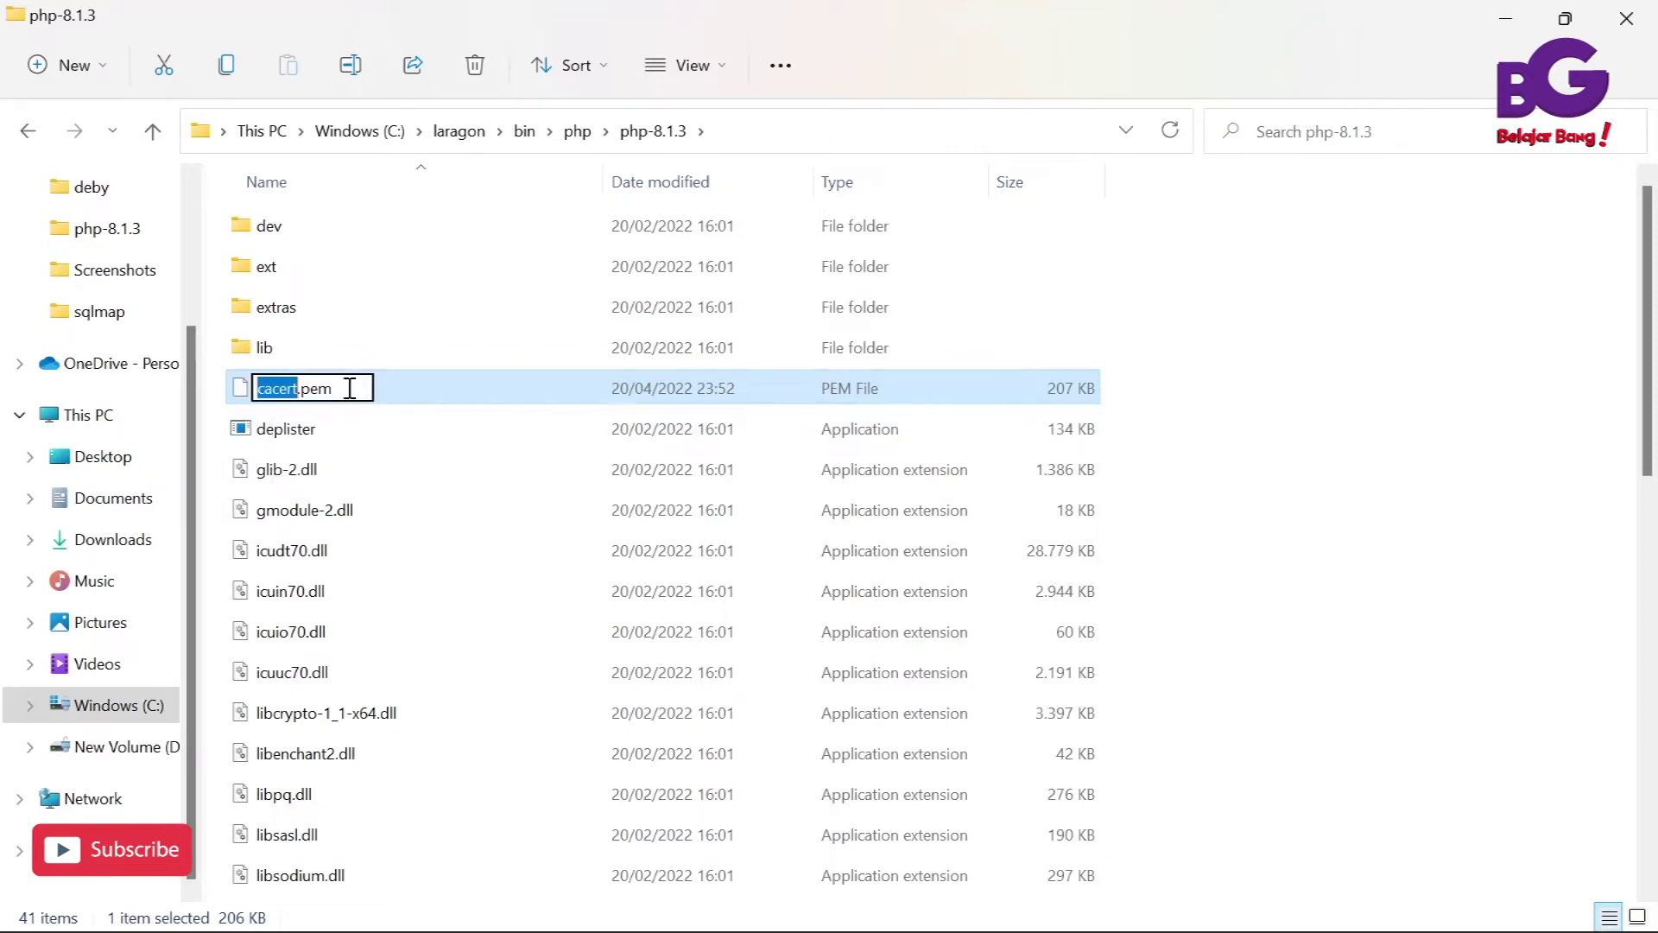
click(374, 470)
click(363, 423)
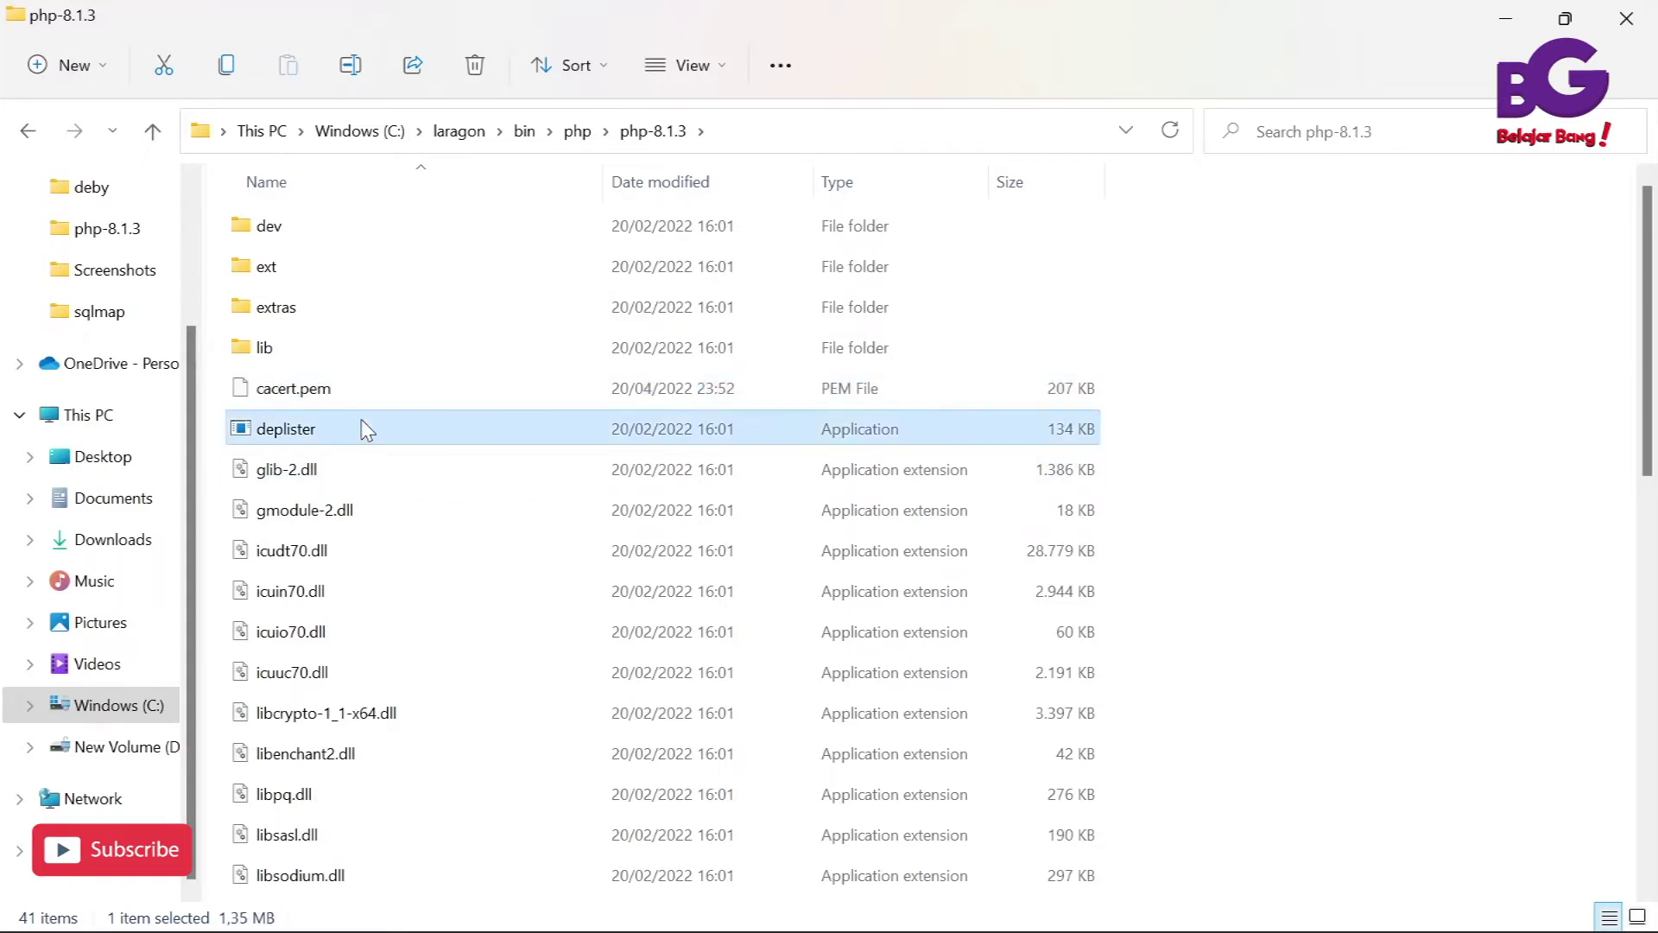
click(361, 388)
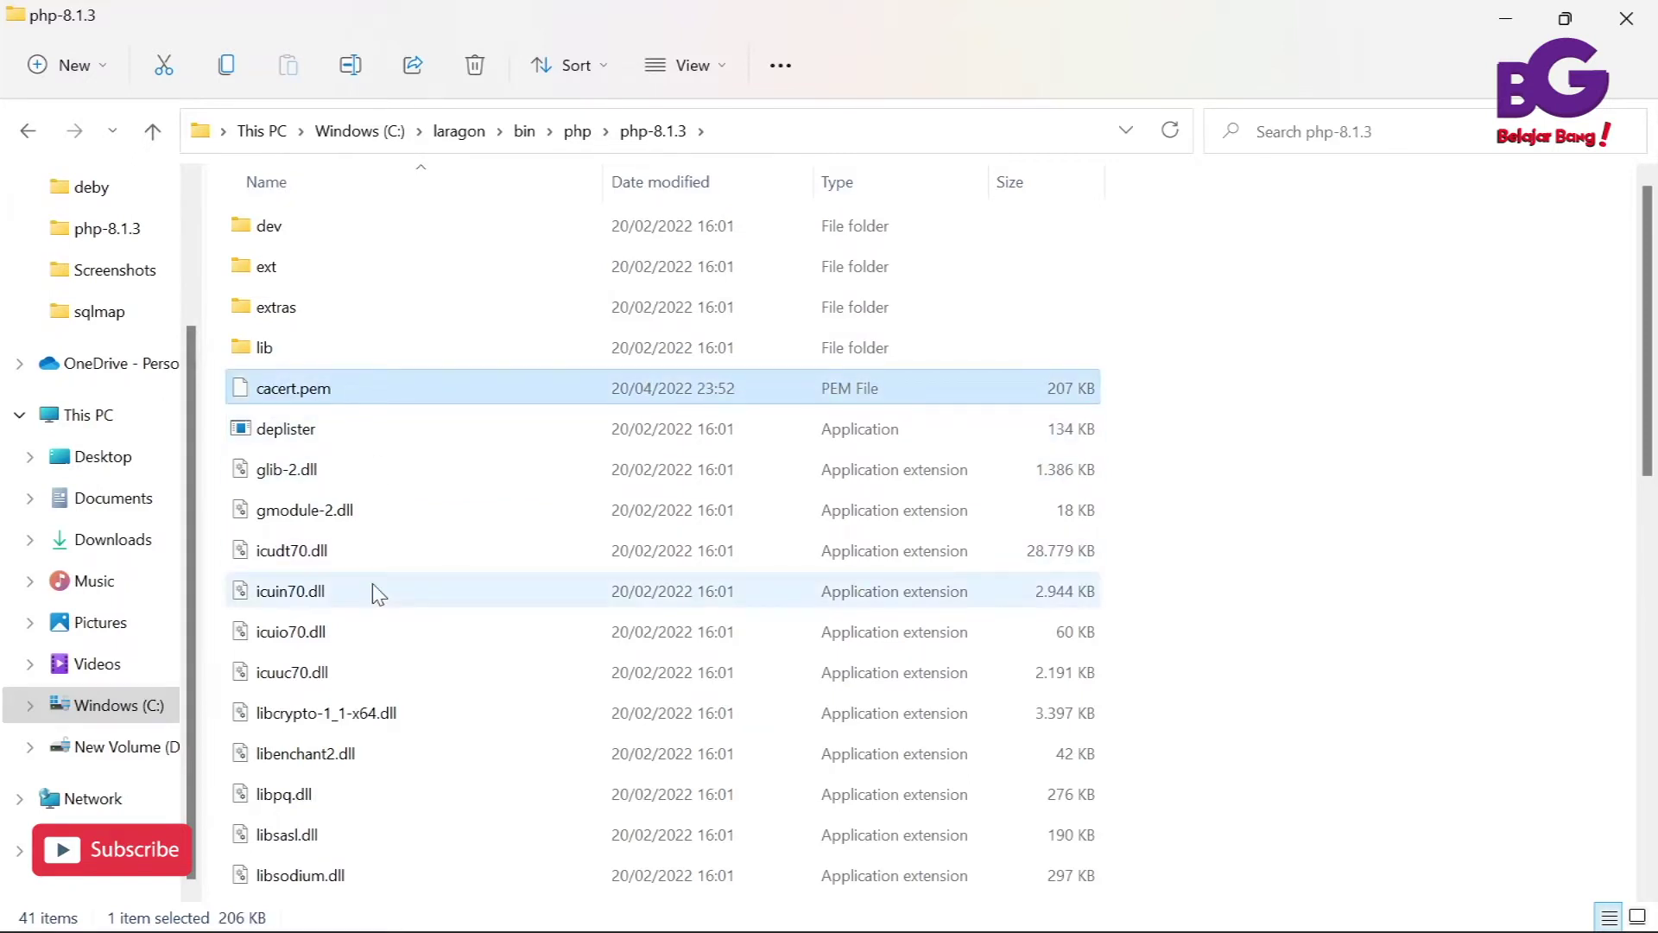
Open the php configuration settings file from the php-8.1.3 folder in Notepad++ for editing
mouse_move(371, 592)
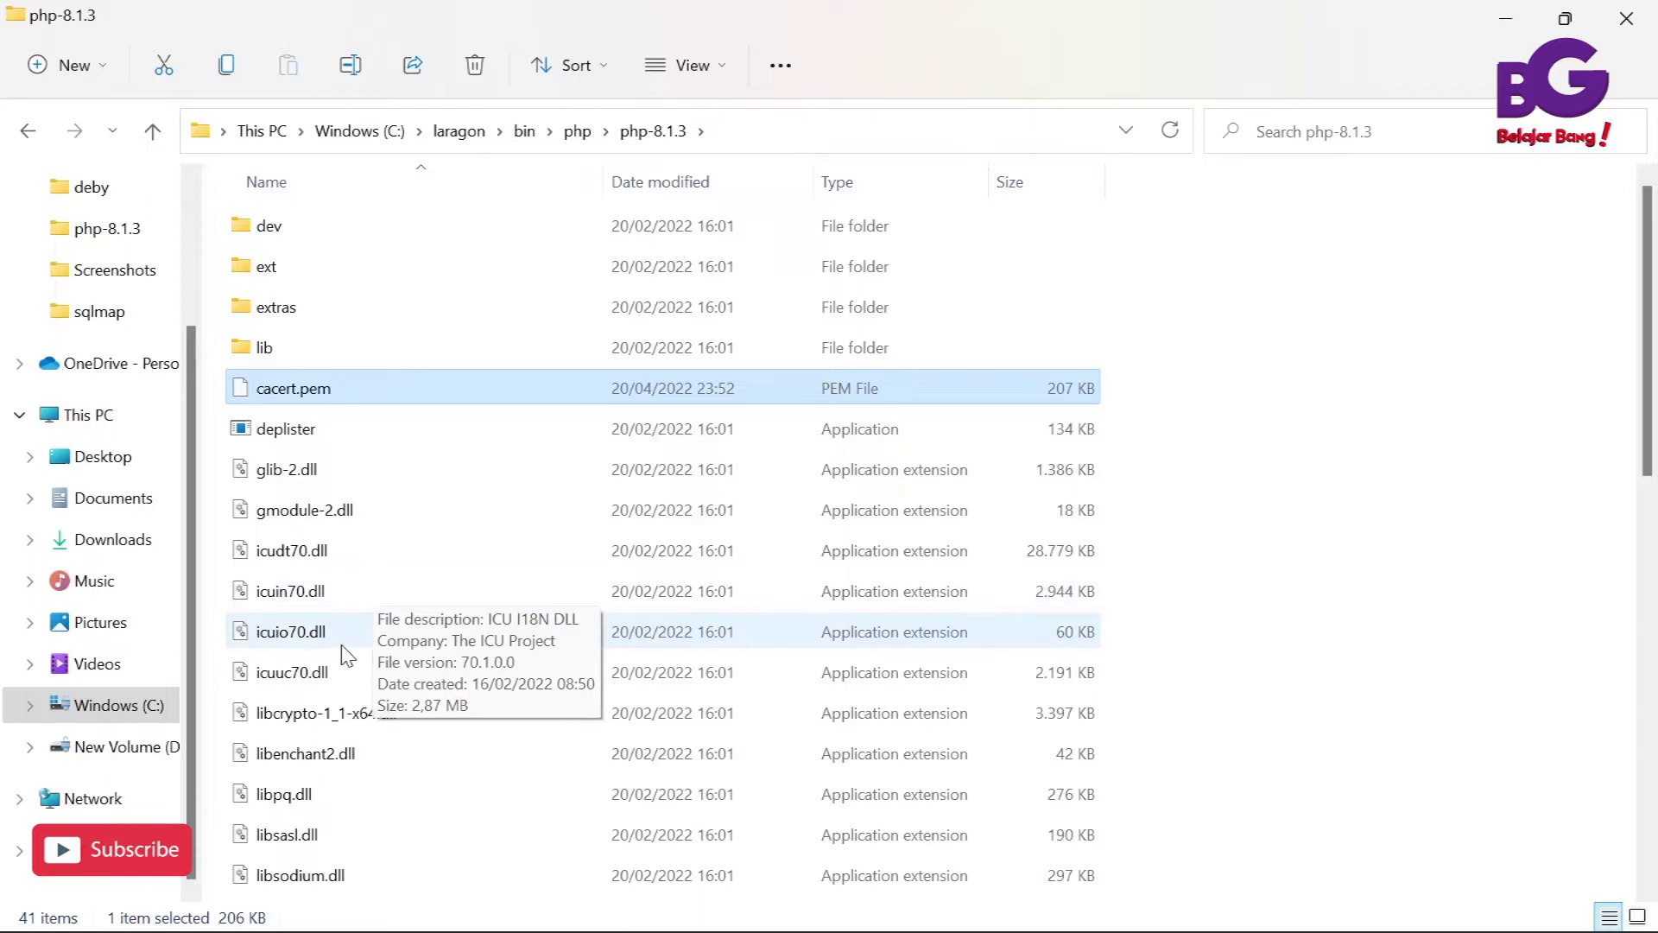
scroll(345, 652, down, 2)
scroll(341, 646, down, 5)
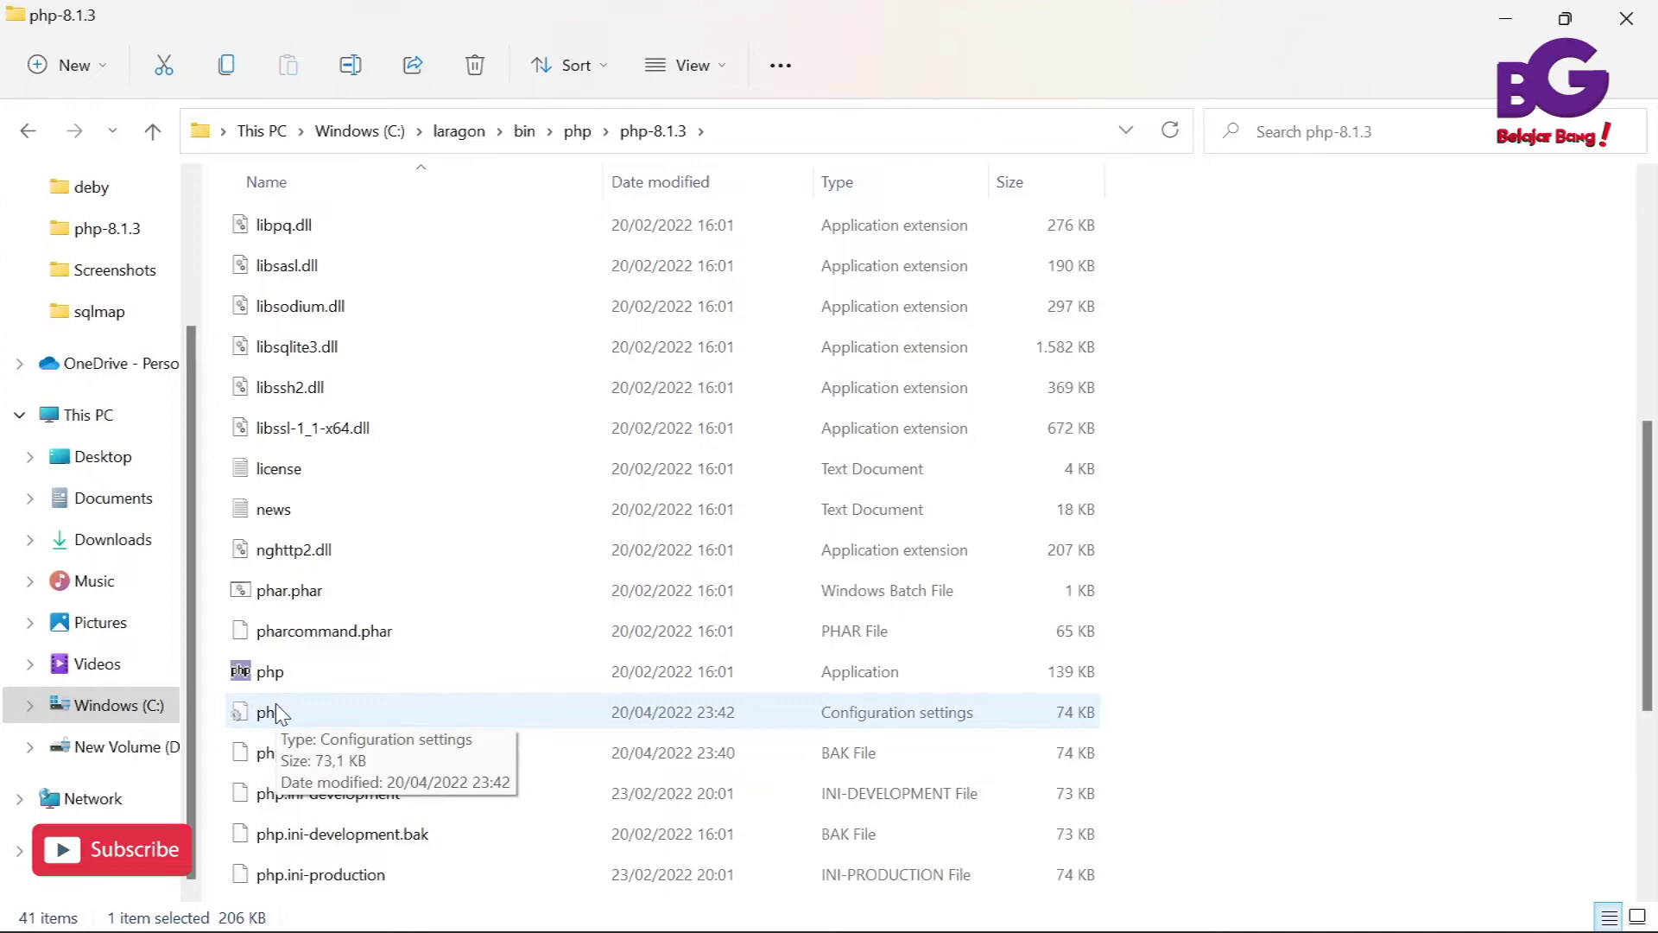
scroll(278, 712, down, 2)
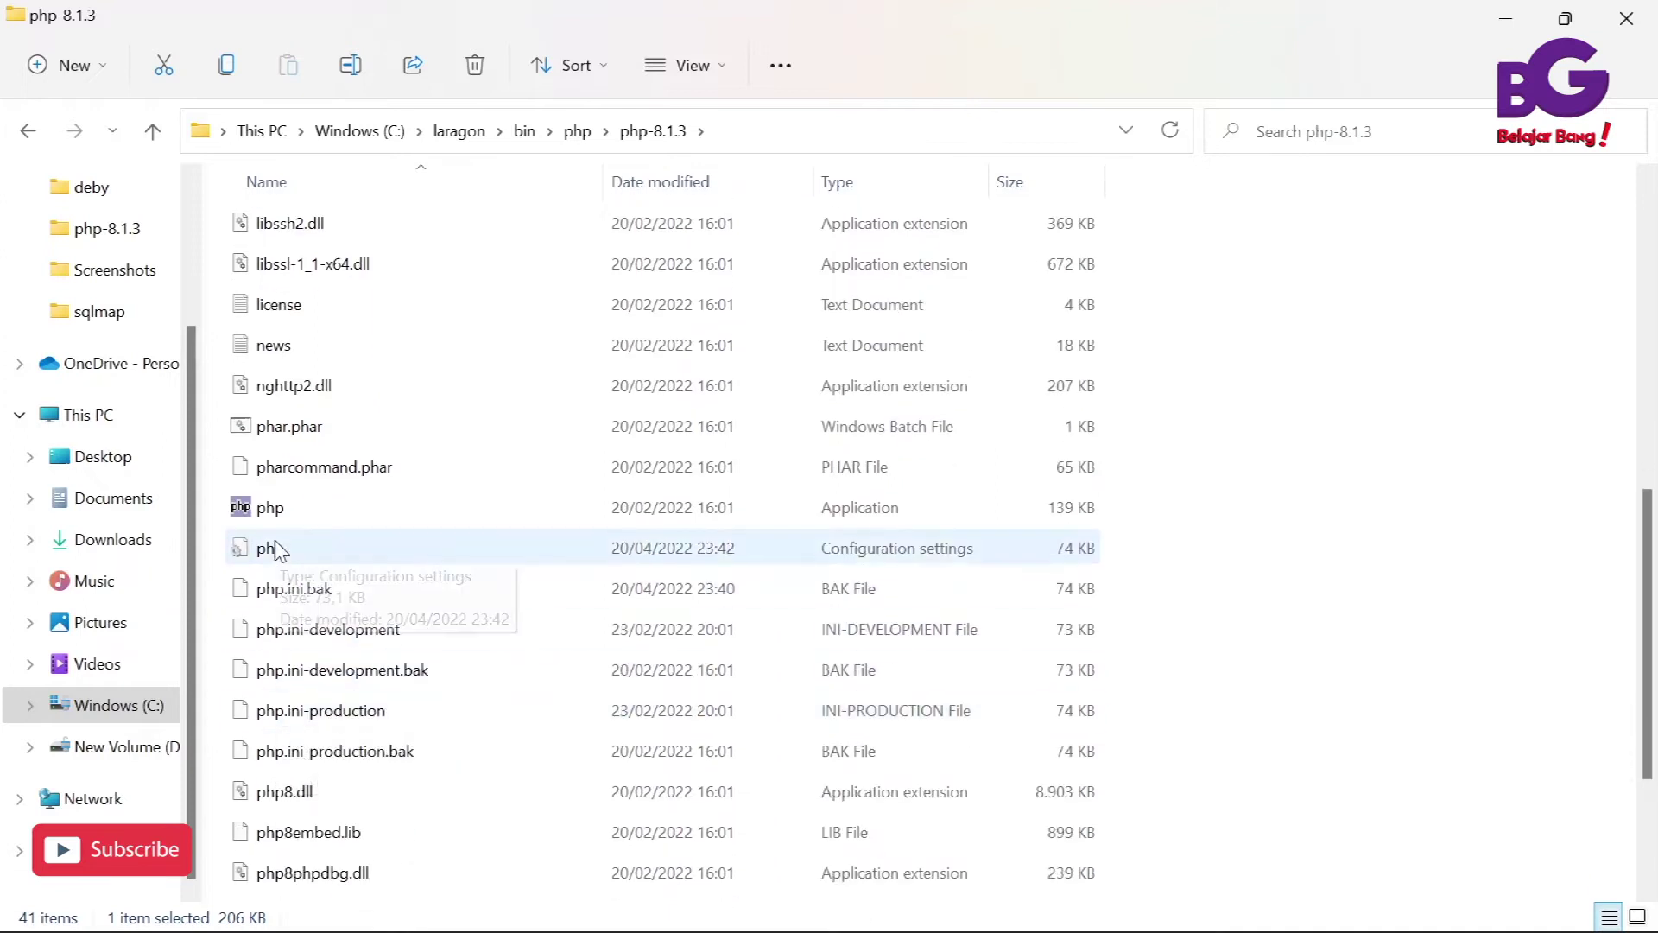
click(369, 550)
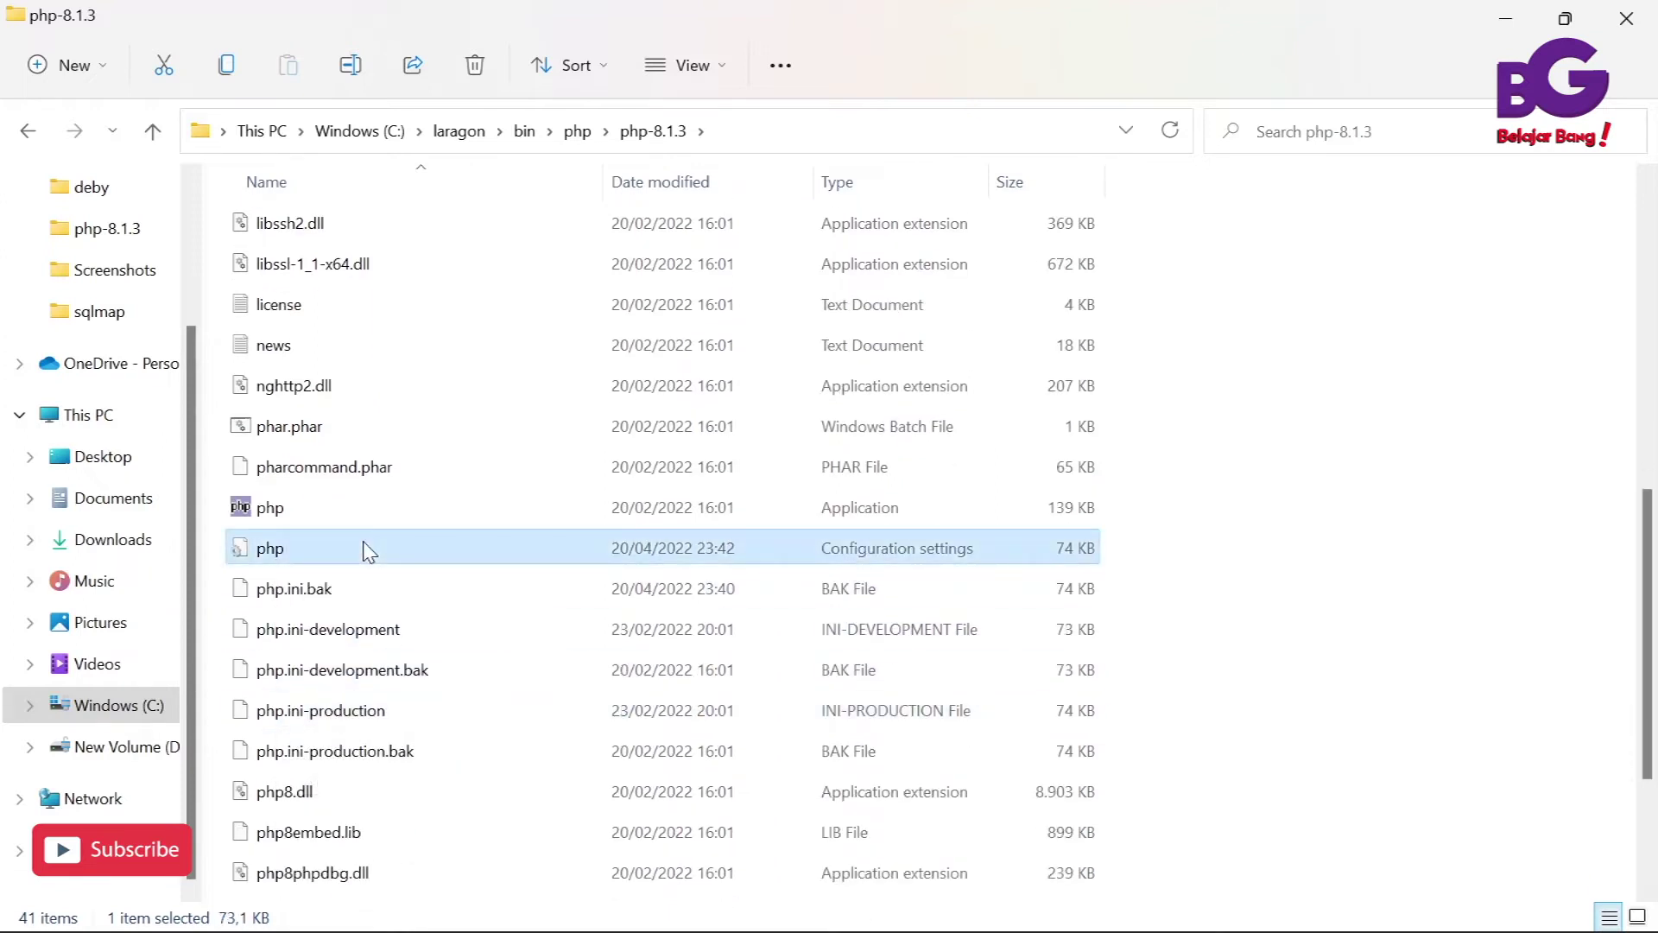
right_click(368, 550)
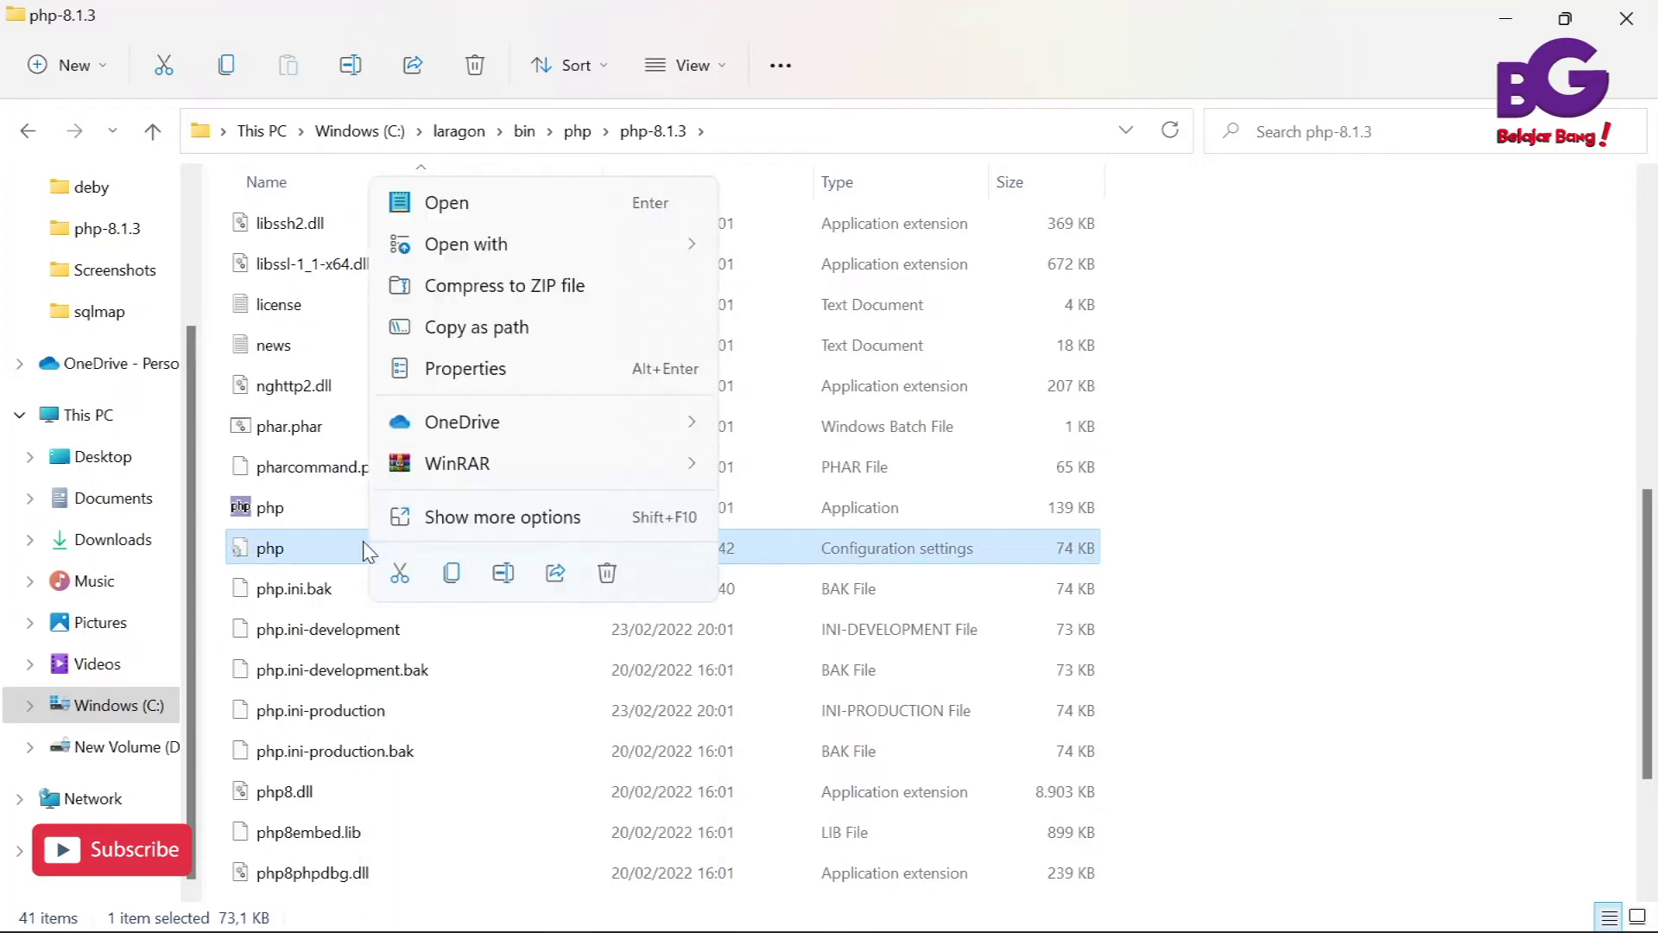
click(492, 516)
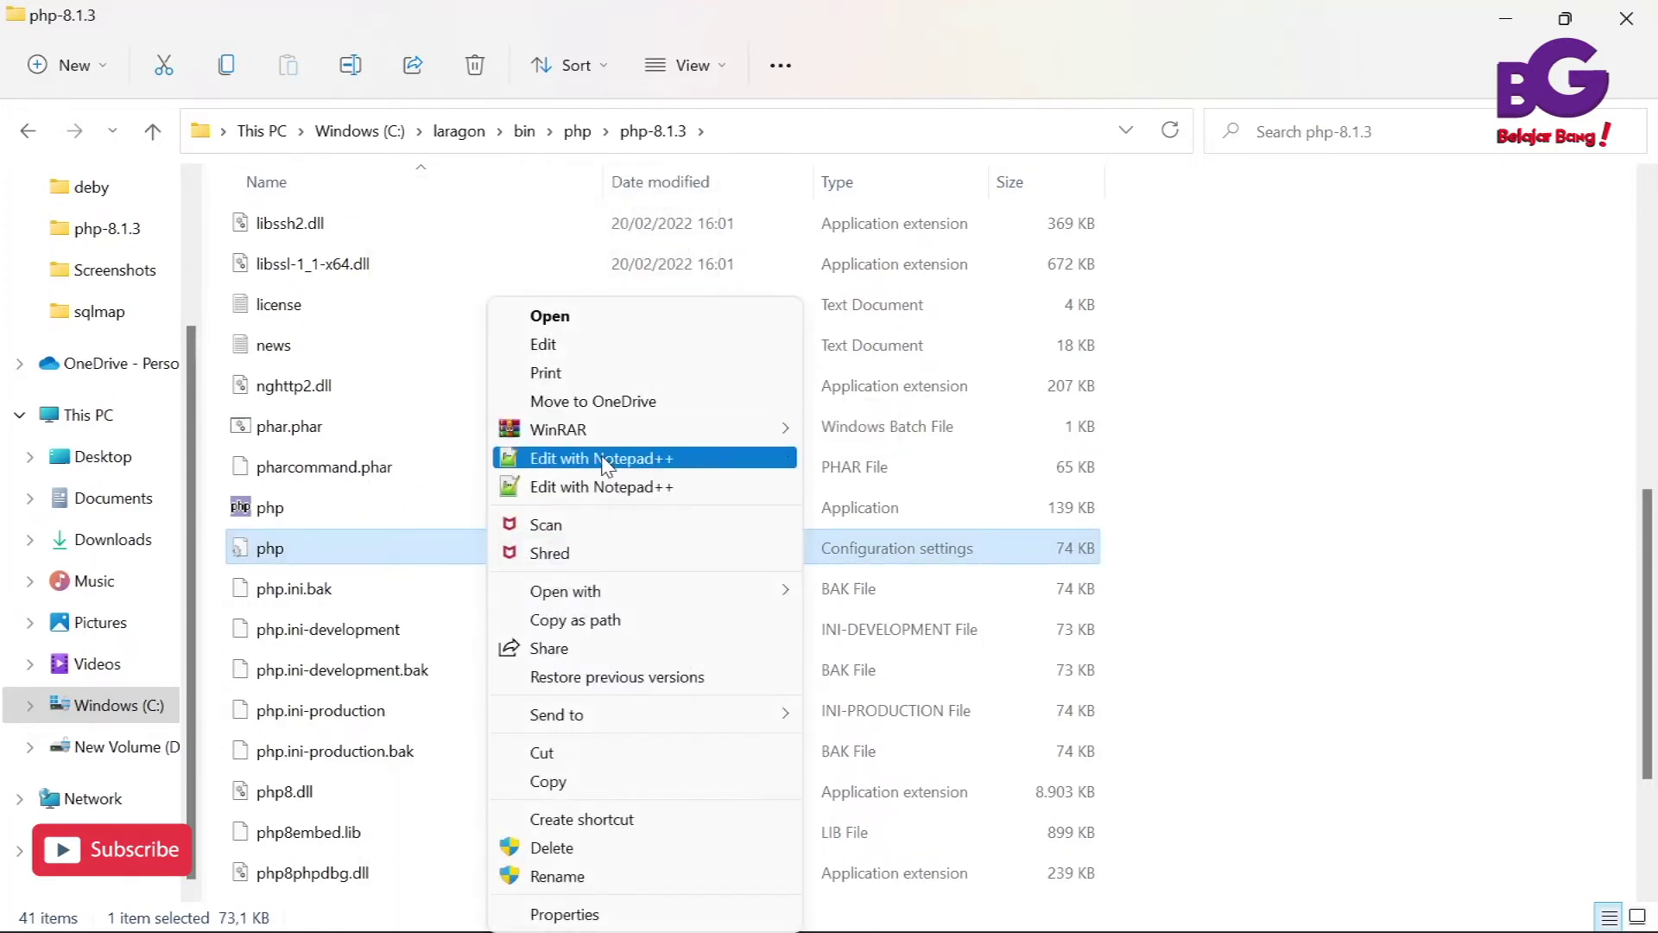
click(603, 457)
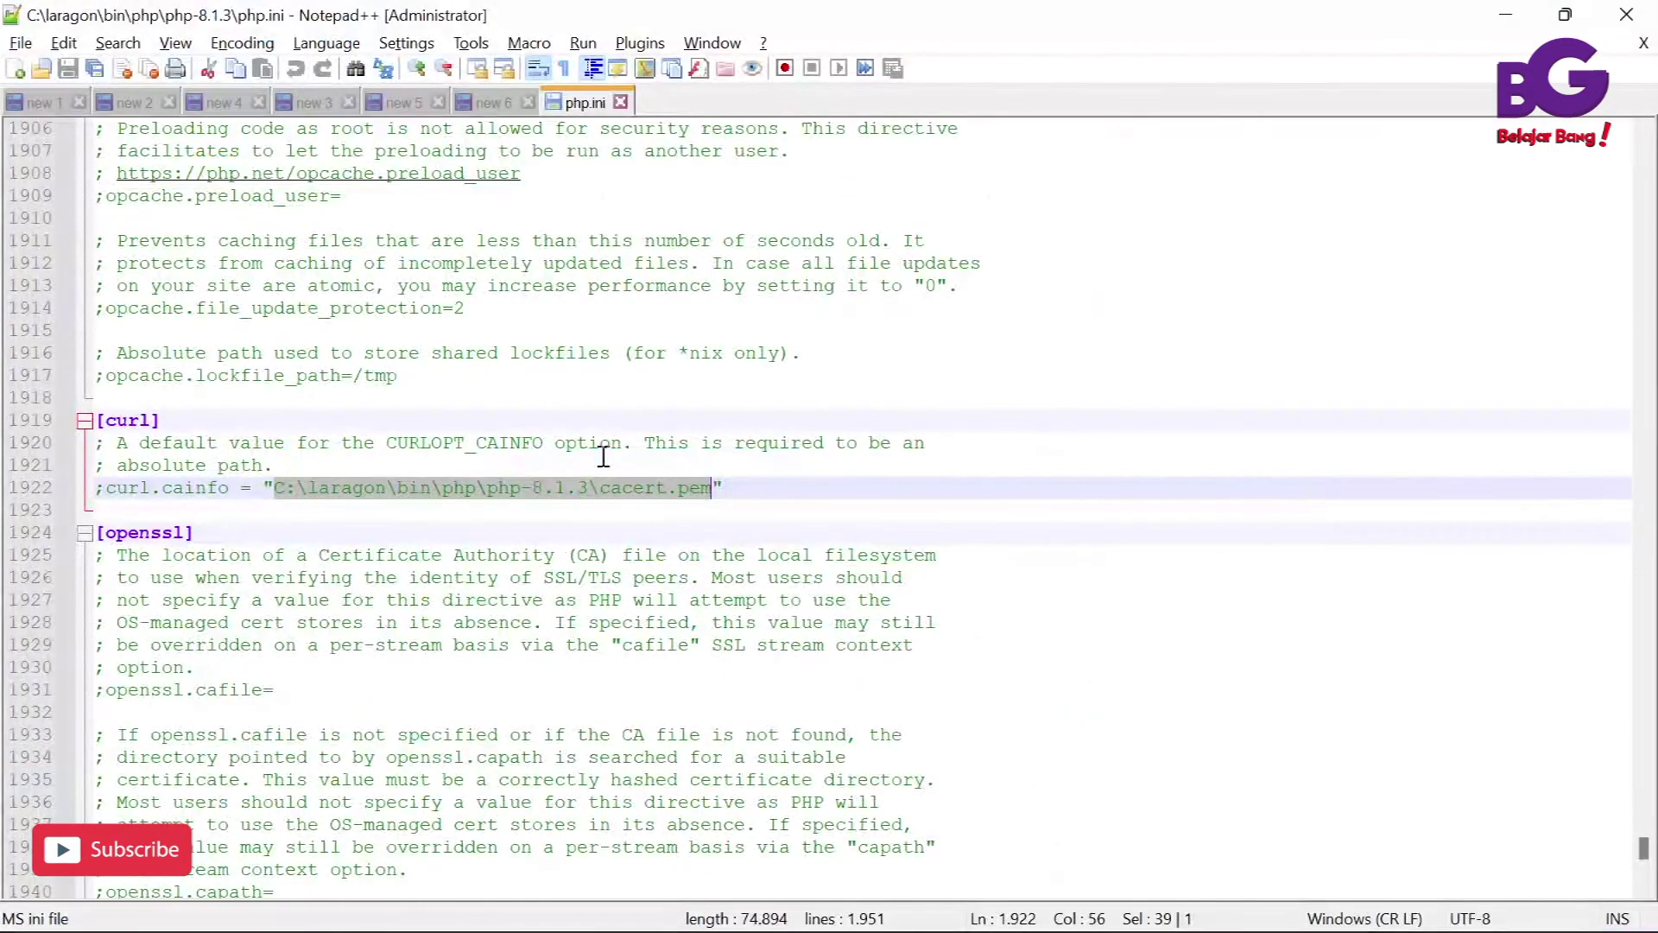
Search php.ini for cainfo and go to the [curl] section
click(606, 354)
scroll(606, 354, up, 20)
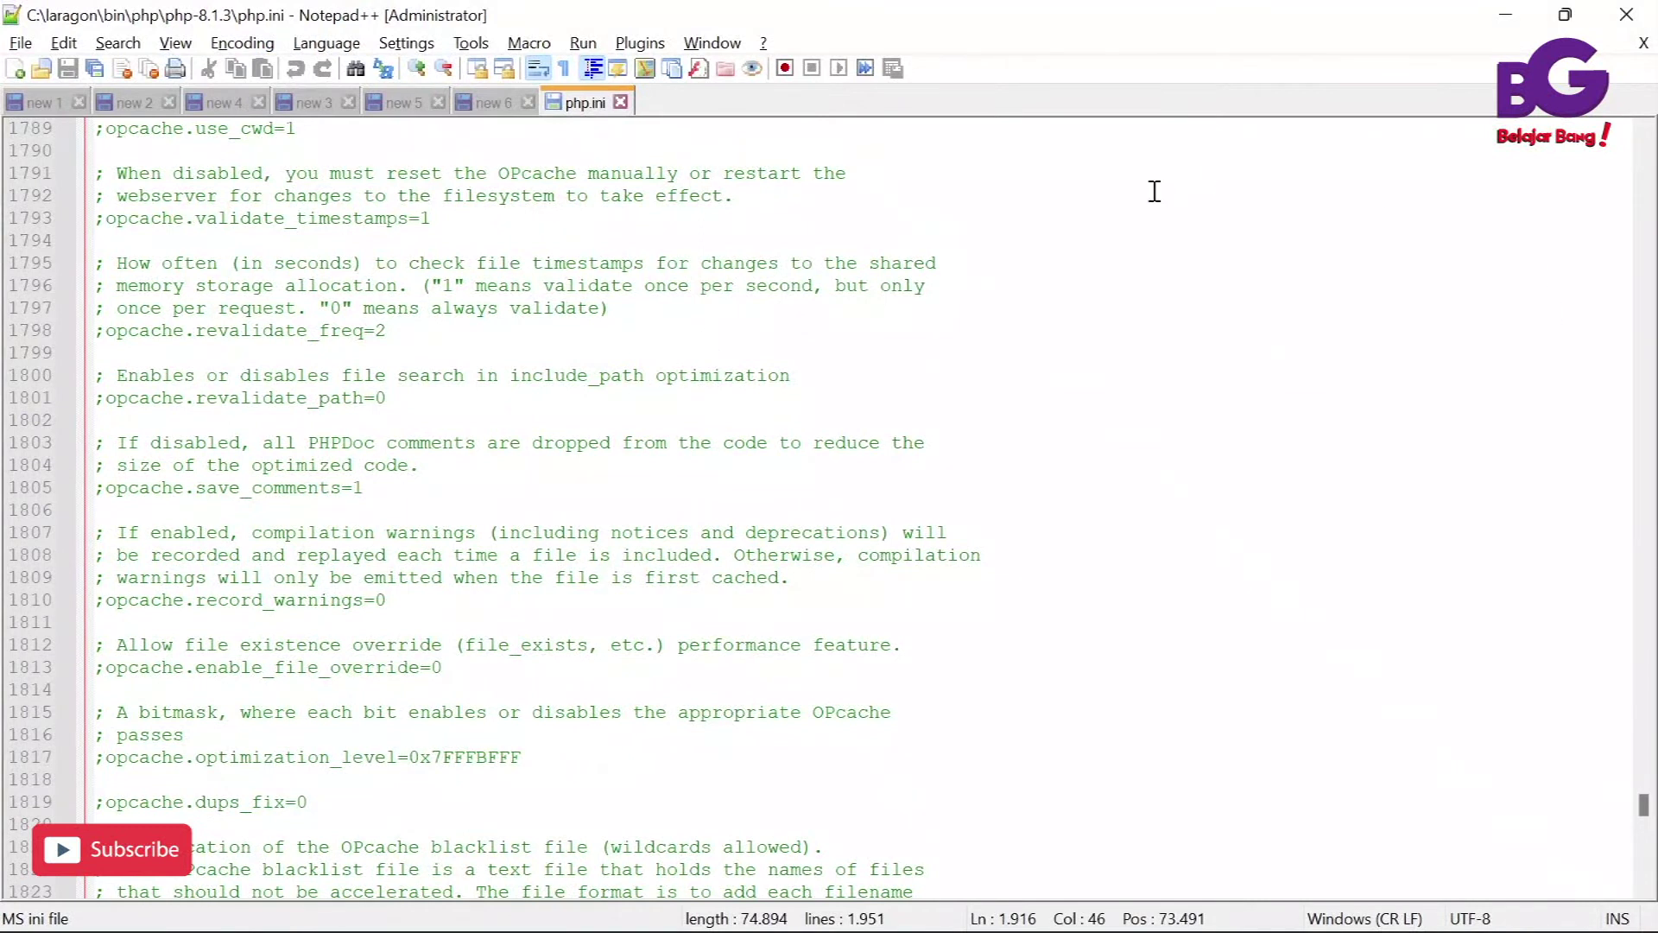
click(1067, 212)
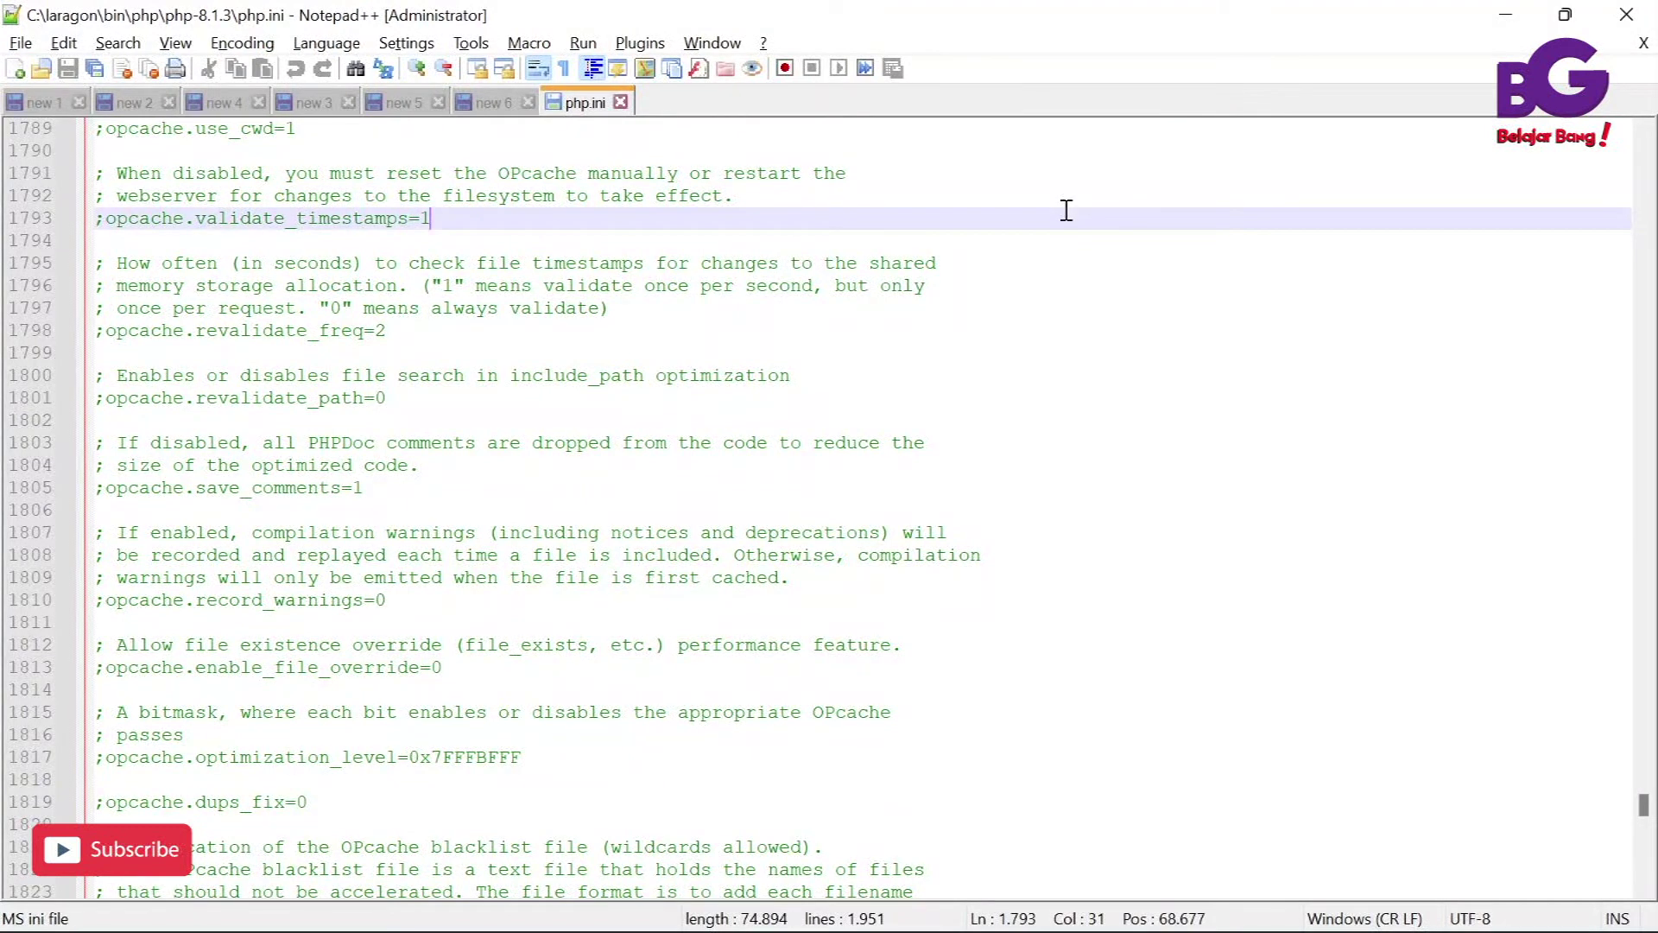
key(ctrl+f)
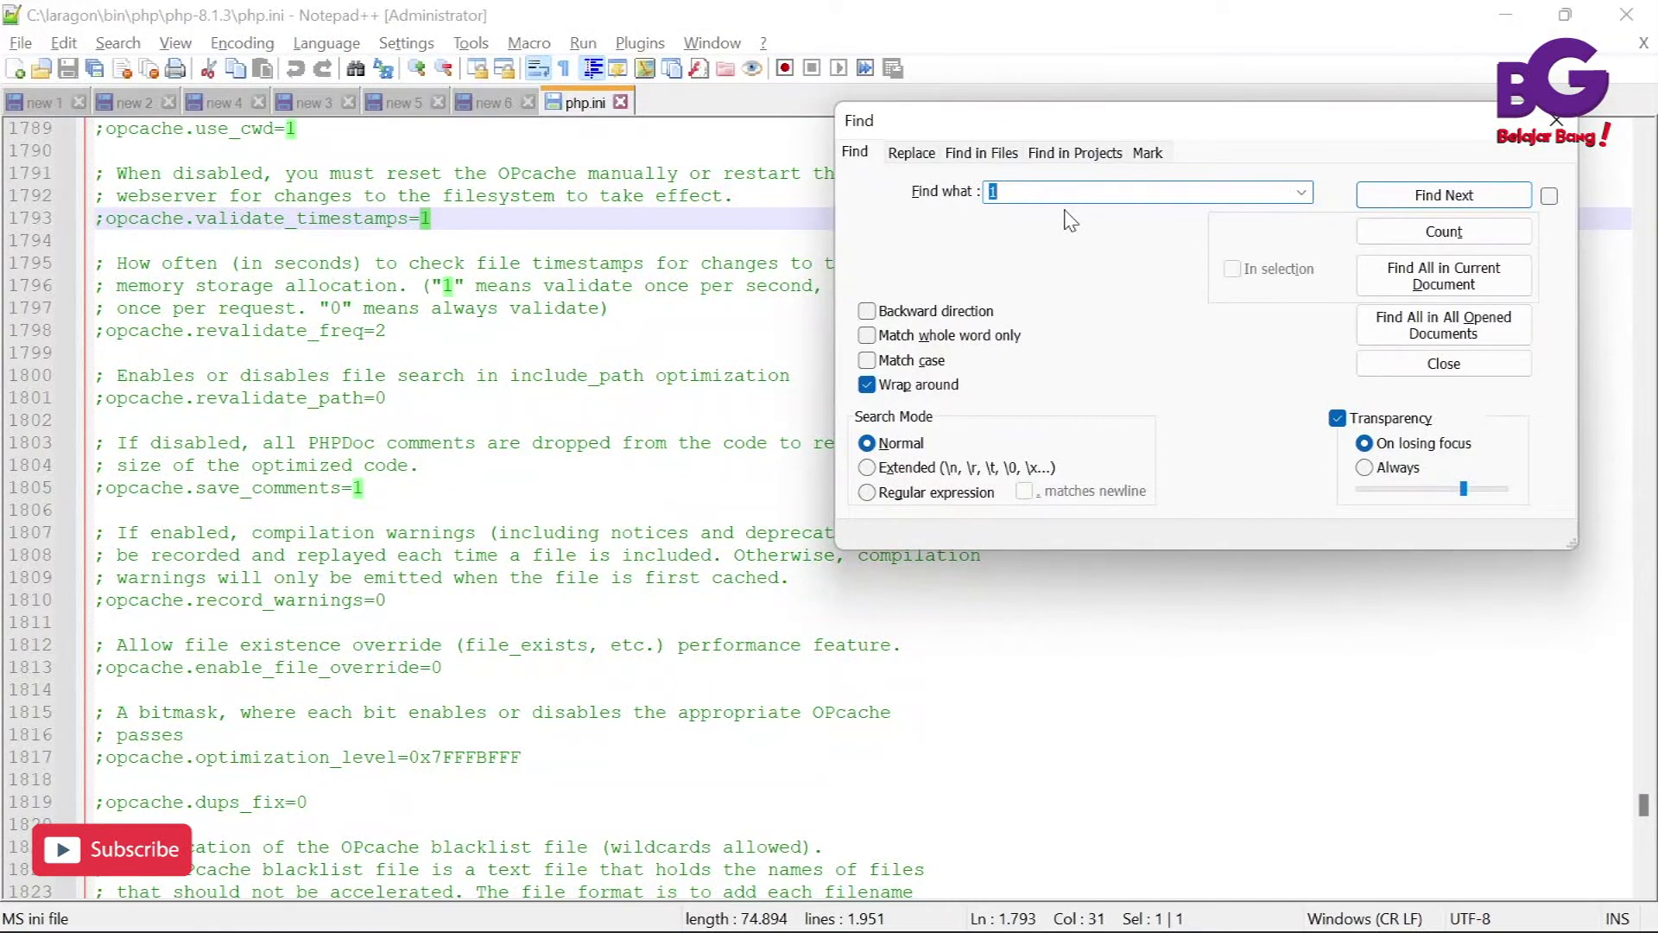
text(cainfo)
click(1449, 197)
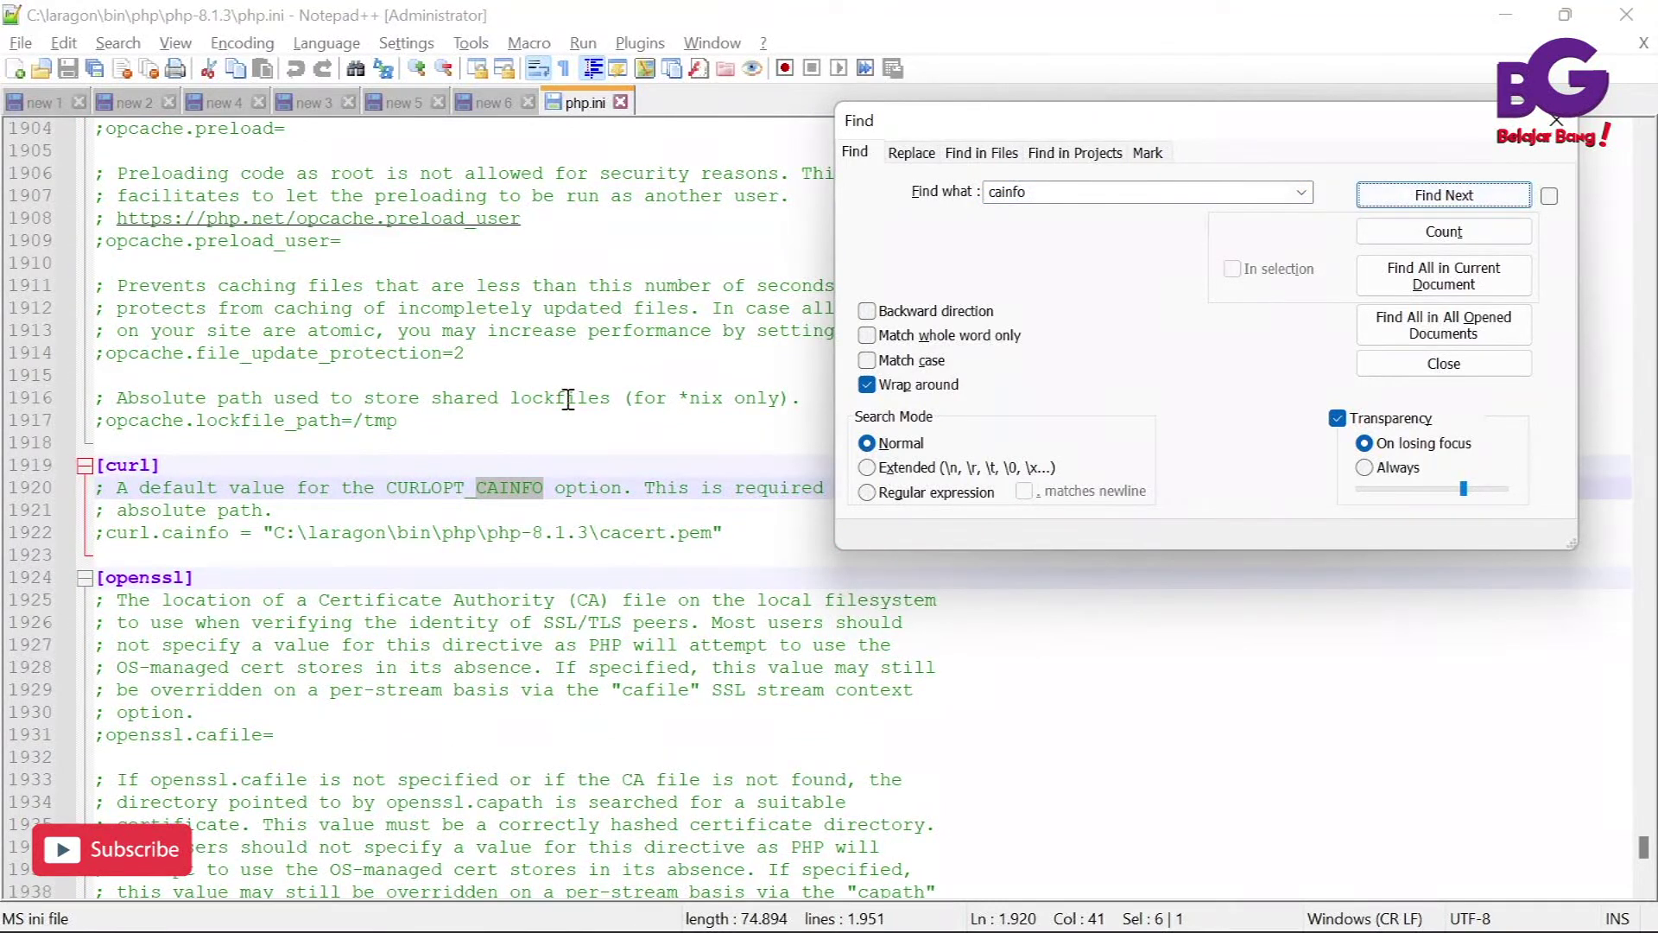
click(298, 494)
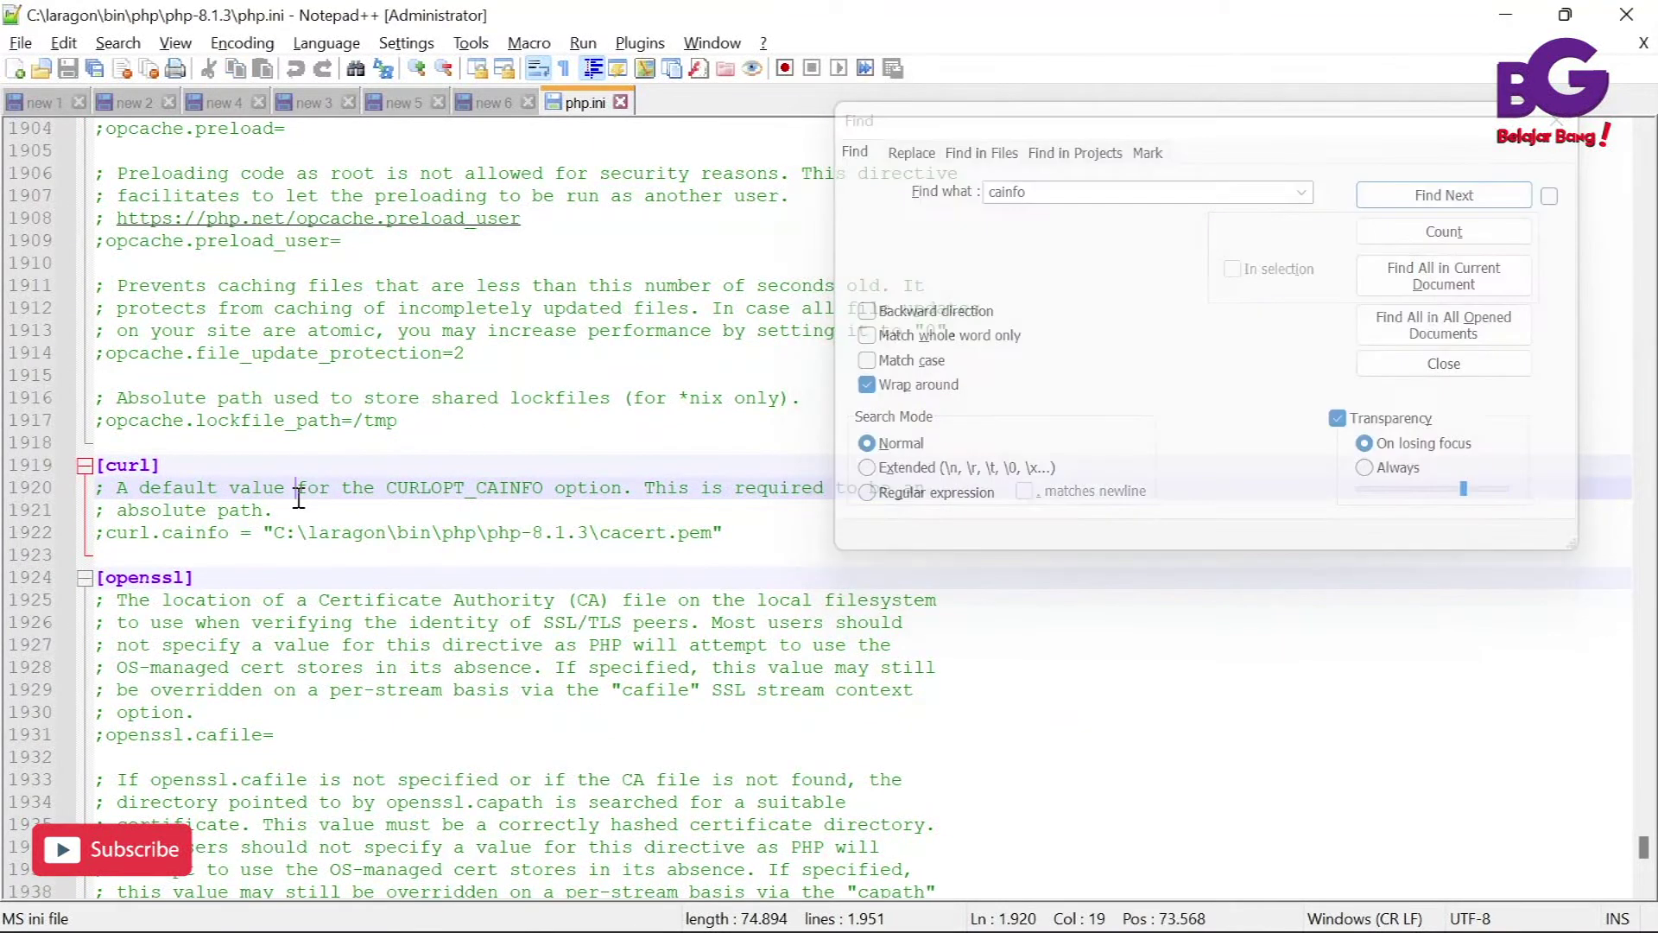
click(173, 462)
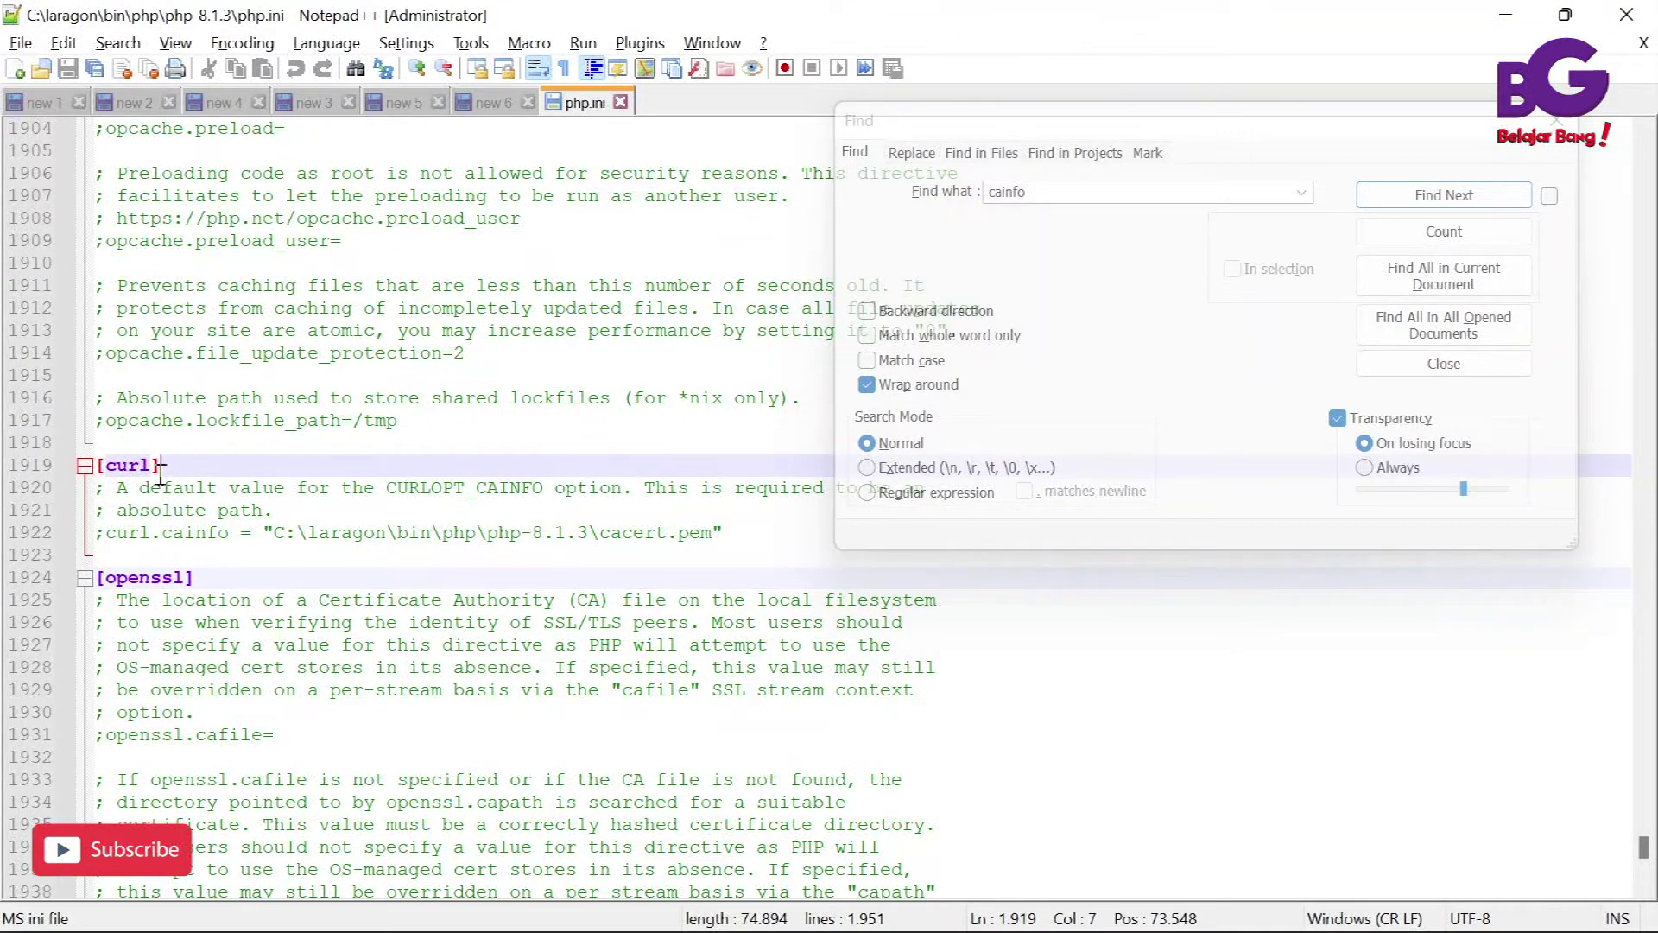
click(302, 510)
Delete the path between the quotes of the curl.cainfo line and close the Find dialog
drag(714, 531, 281, 535)
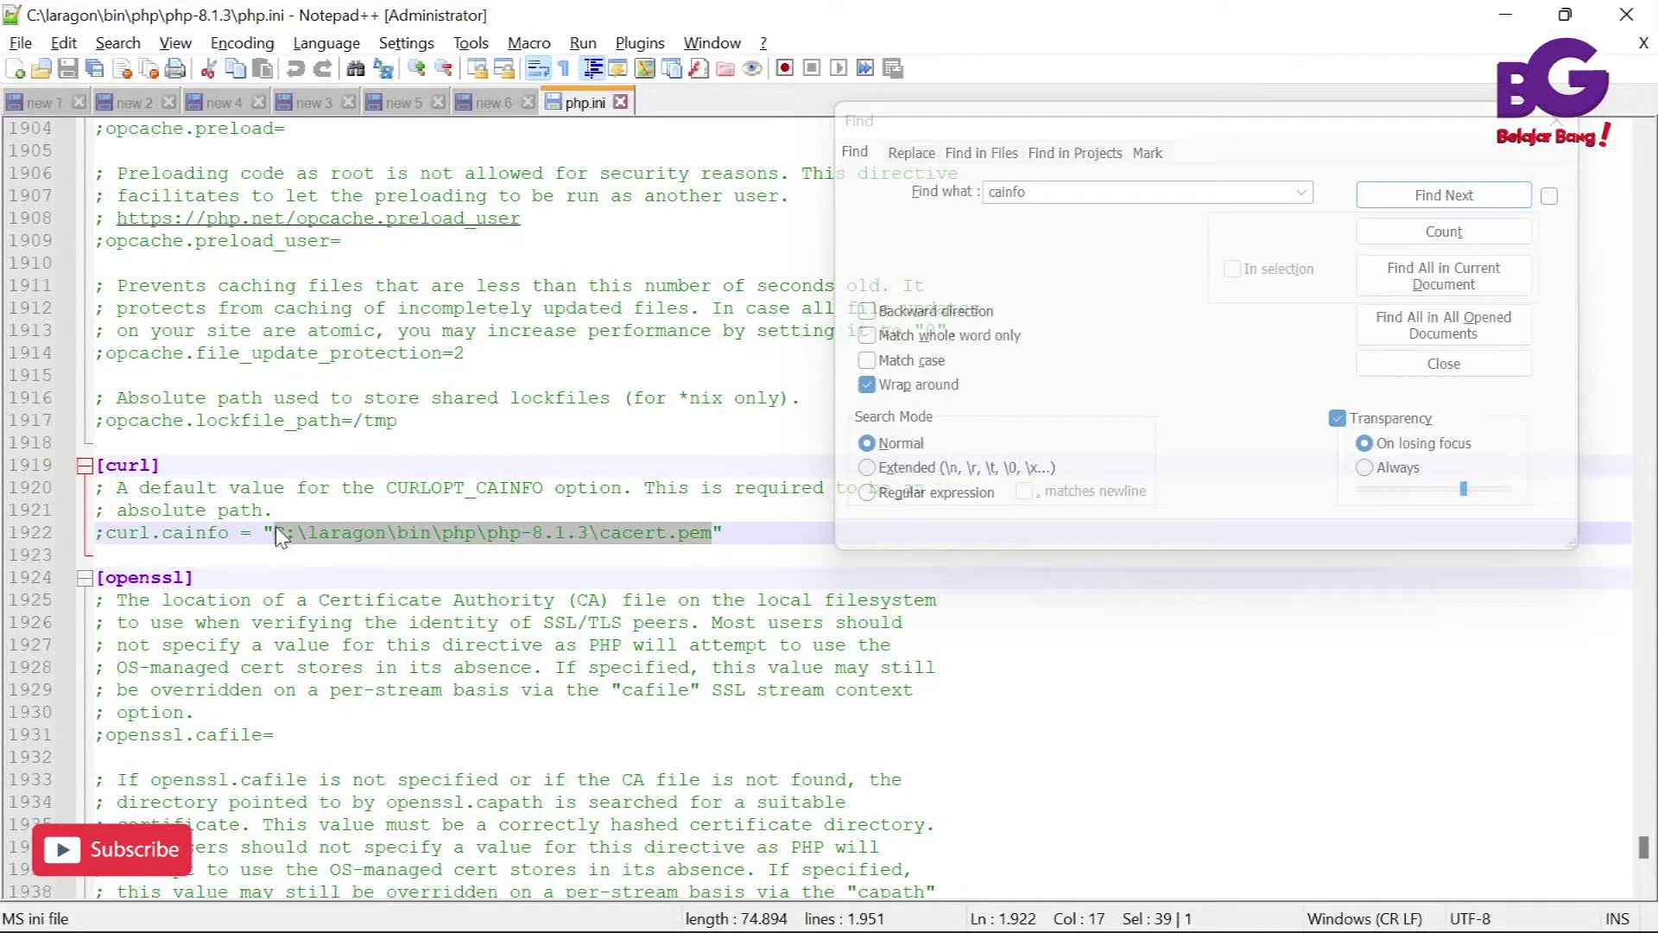
key(BackSpace)
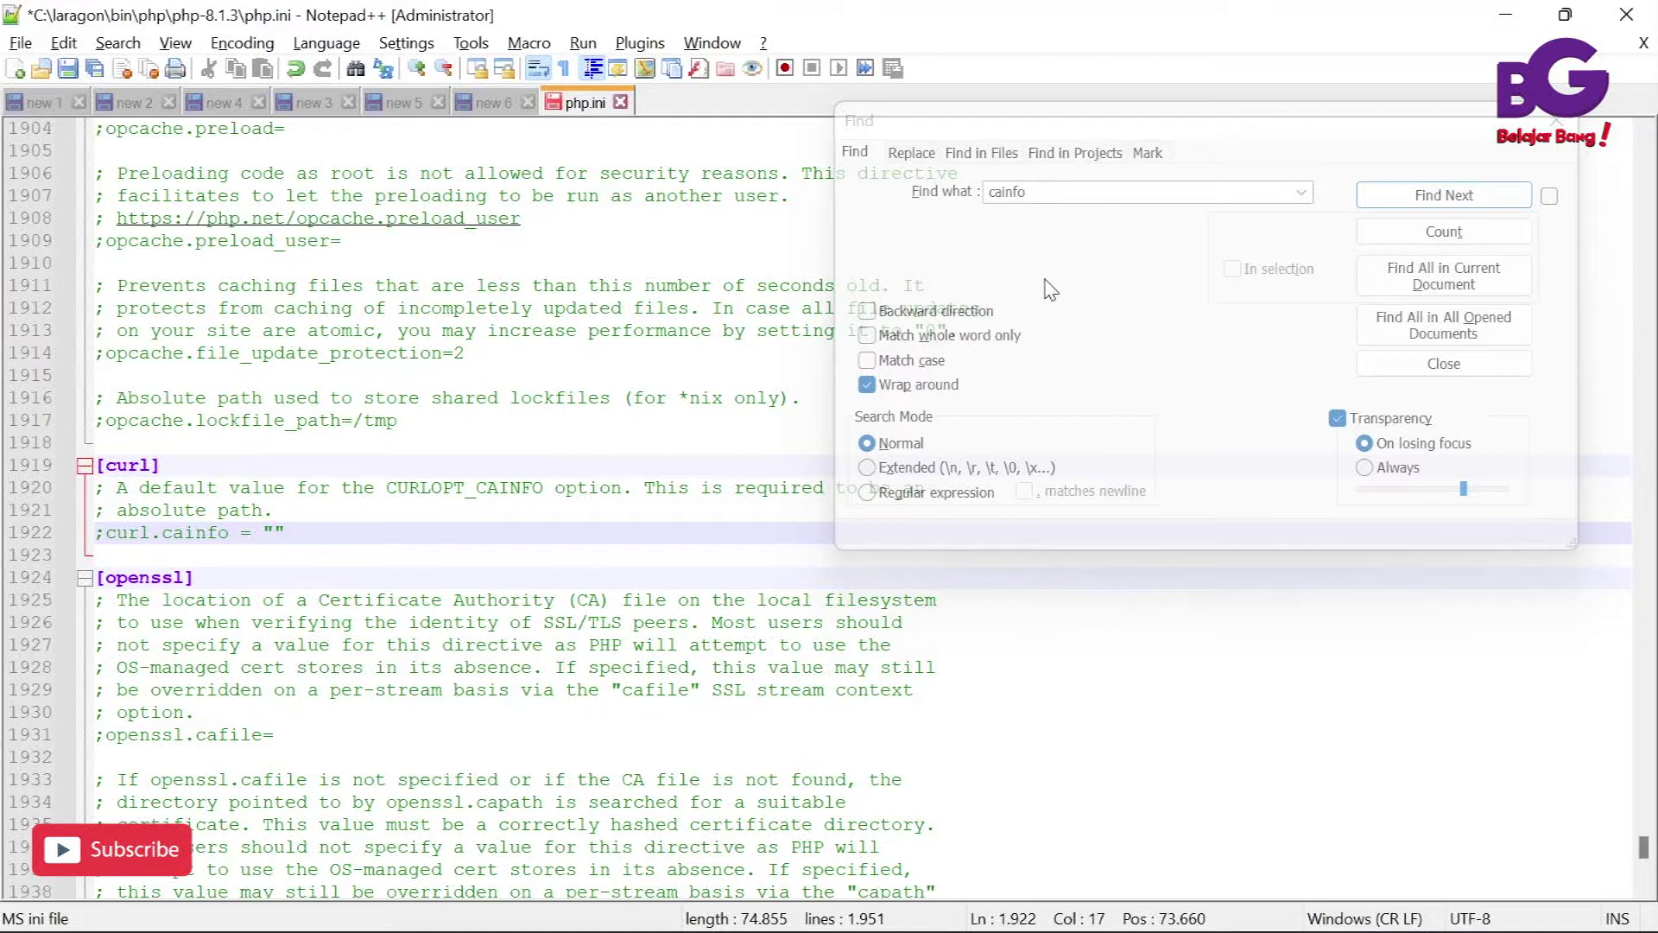
click(1561, 124)
click(1561, 123)
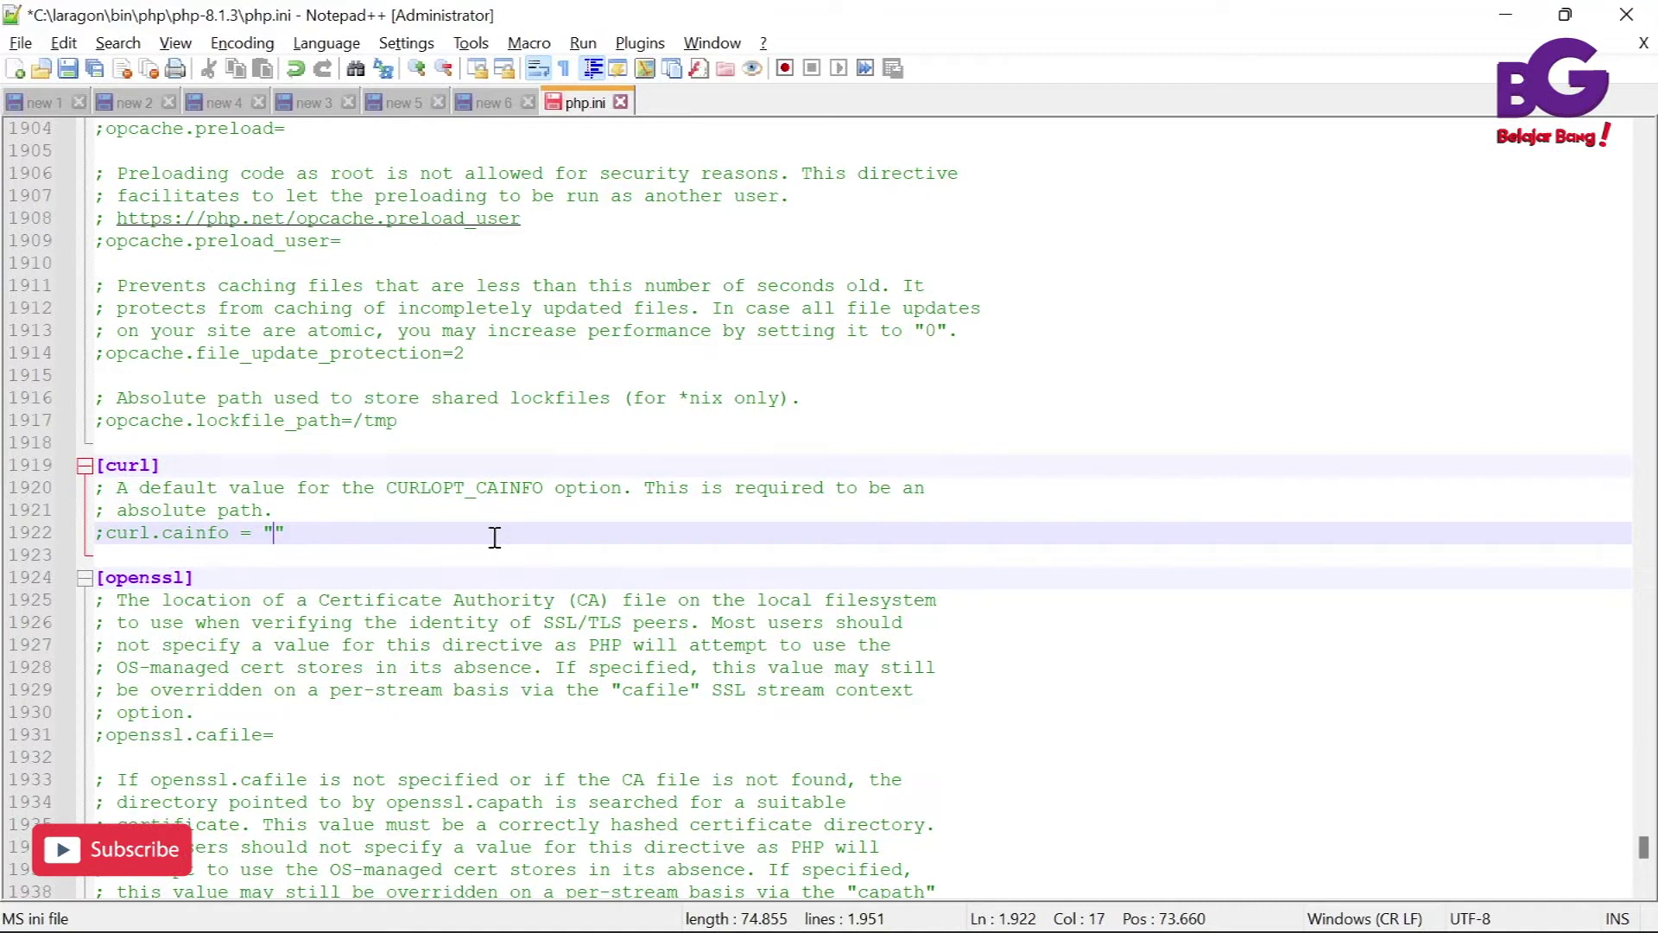
Switch to File Explorer and copy the full path of cacert.pem in the php-8.1.3 folder
key(alt+Tab)
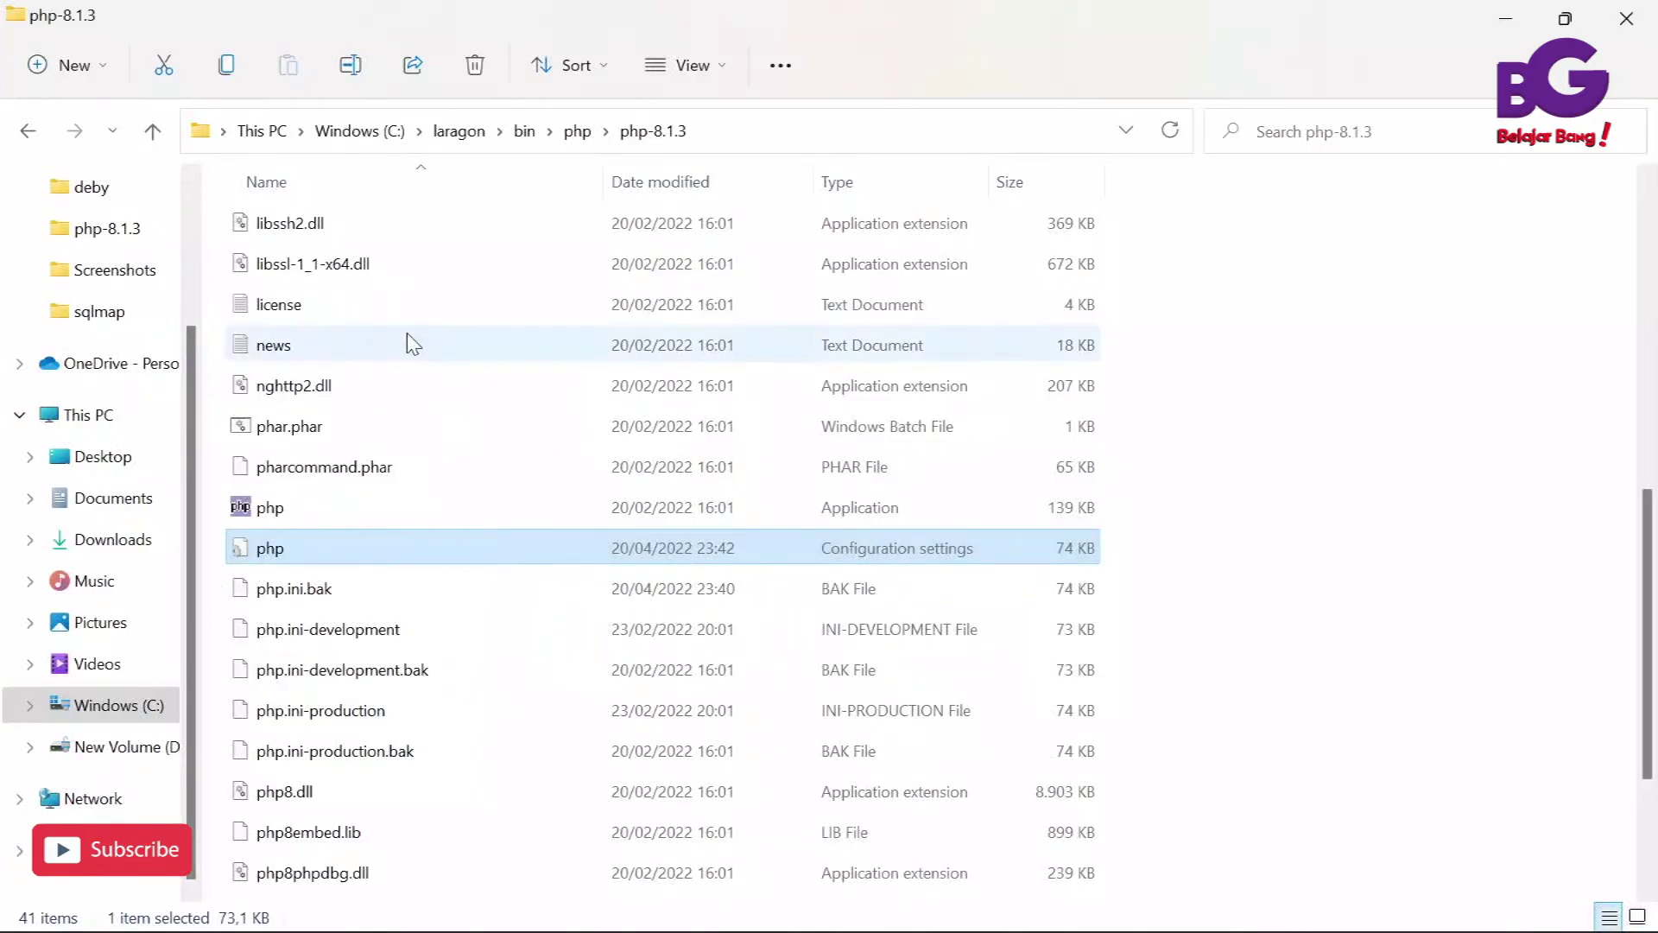
scroll(380, 354, up, 5)
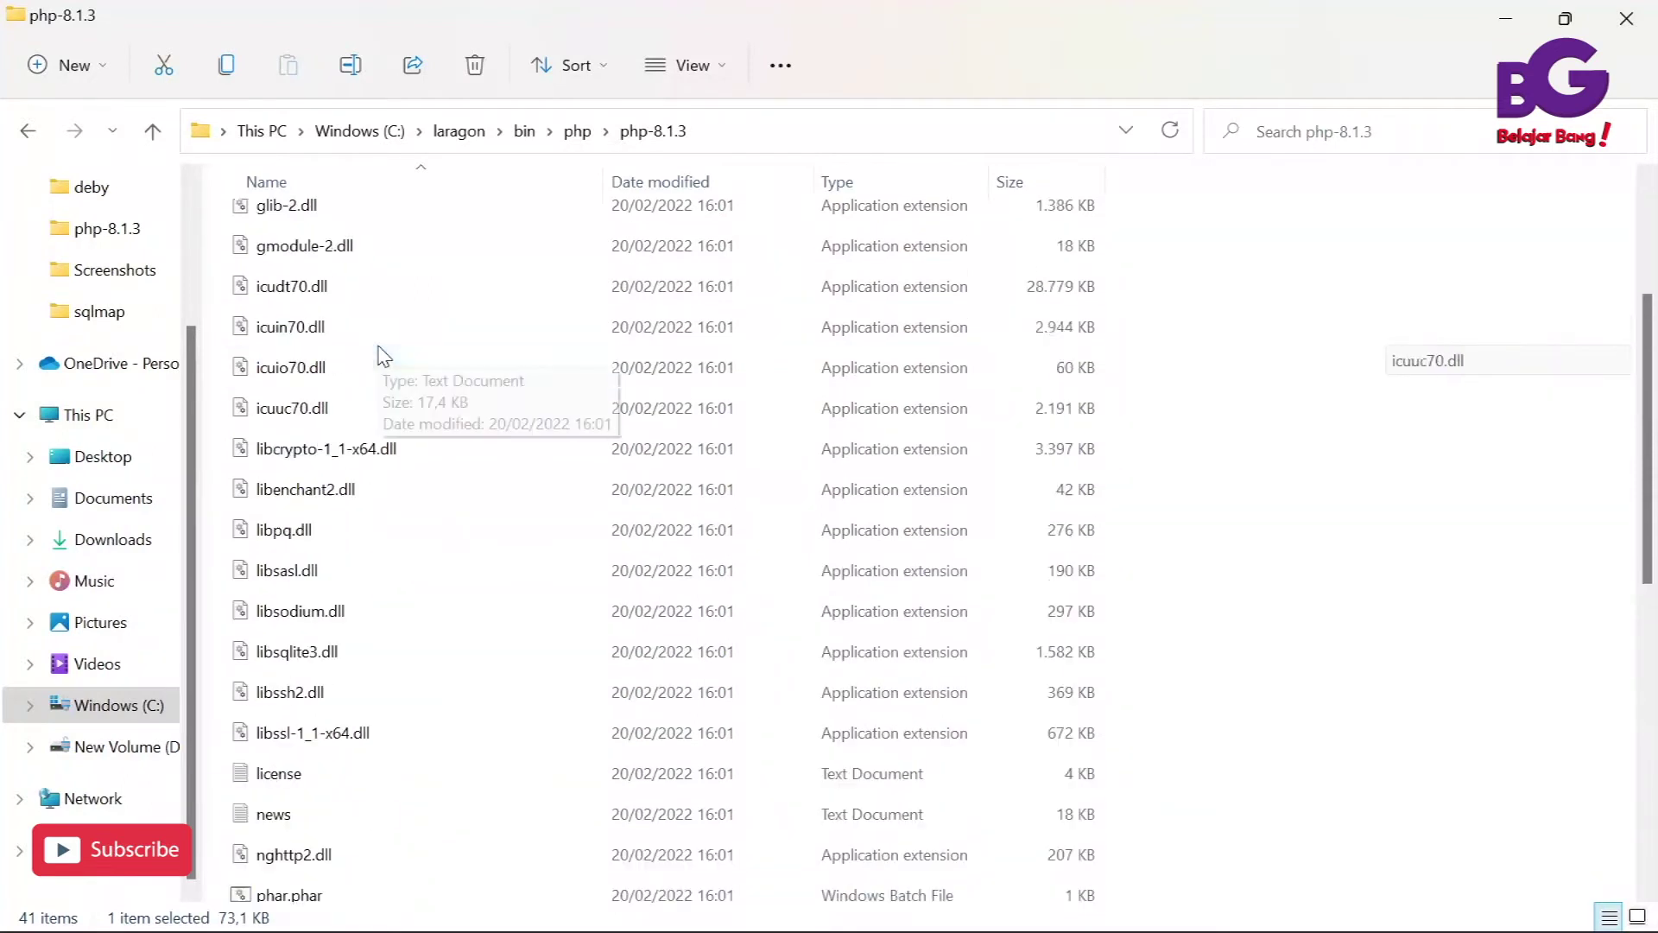
scroll(382, 354, up, 1)
click(285, 397)
click(284, 393)
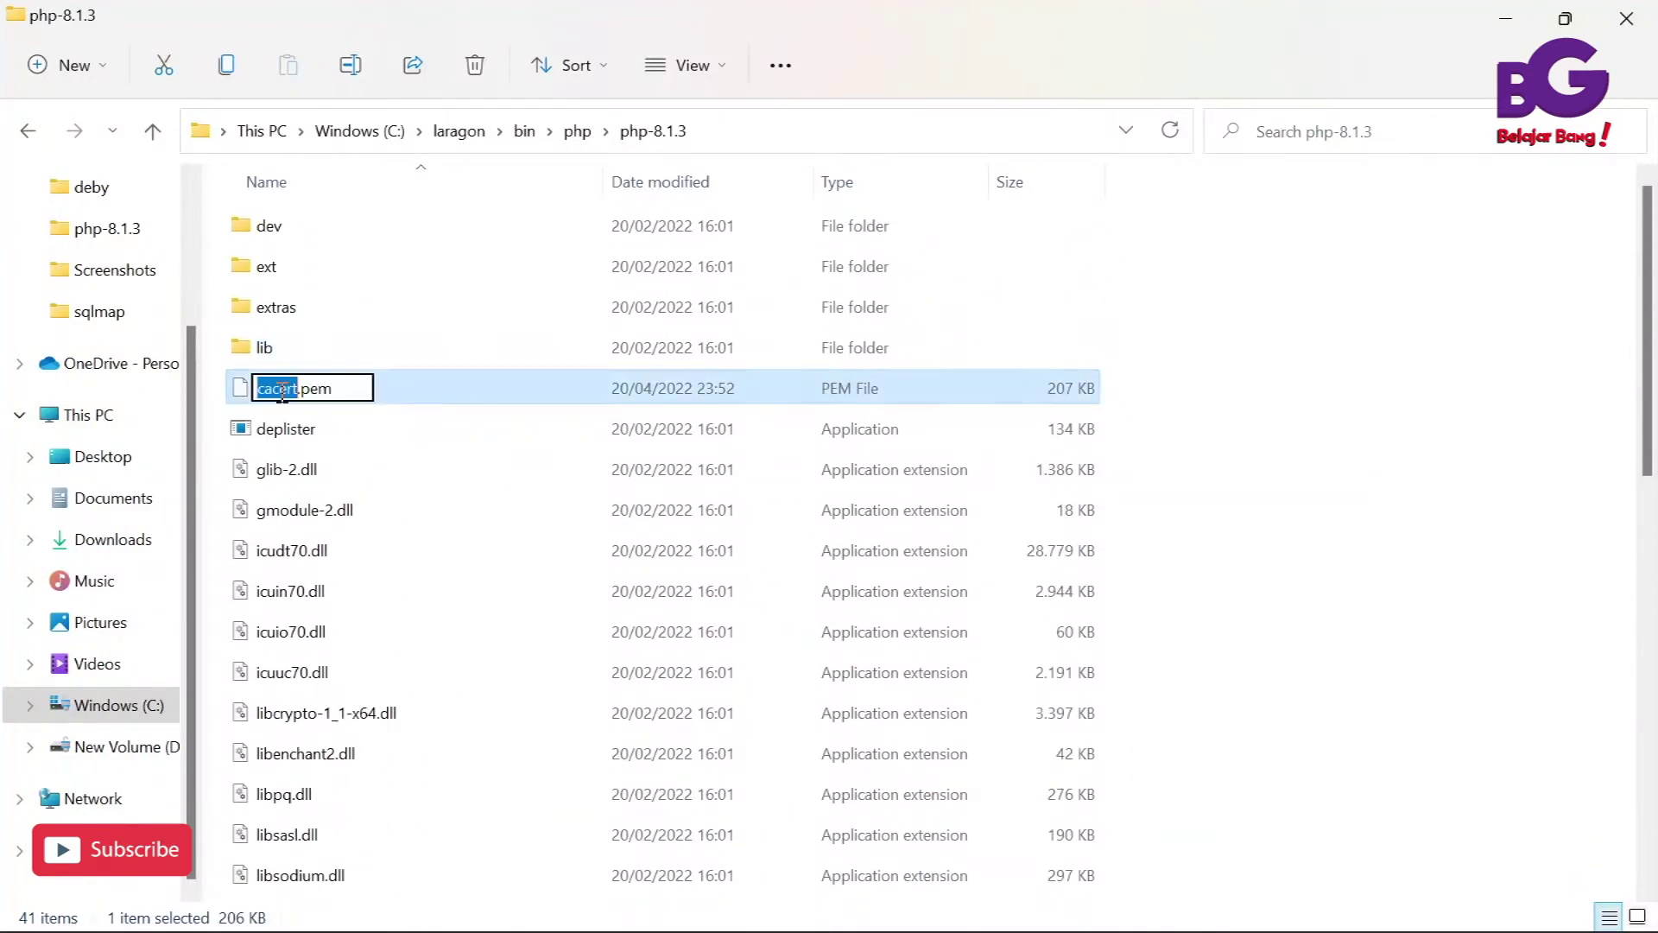
click(353, 445)
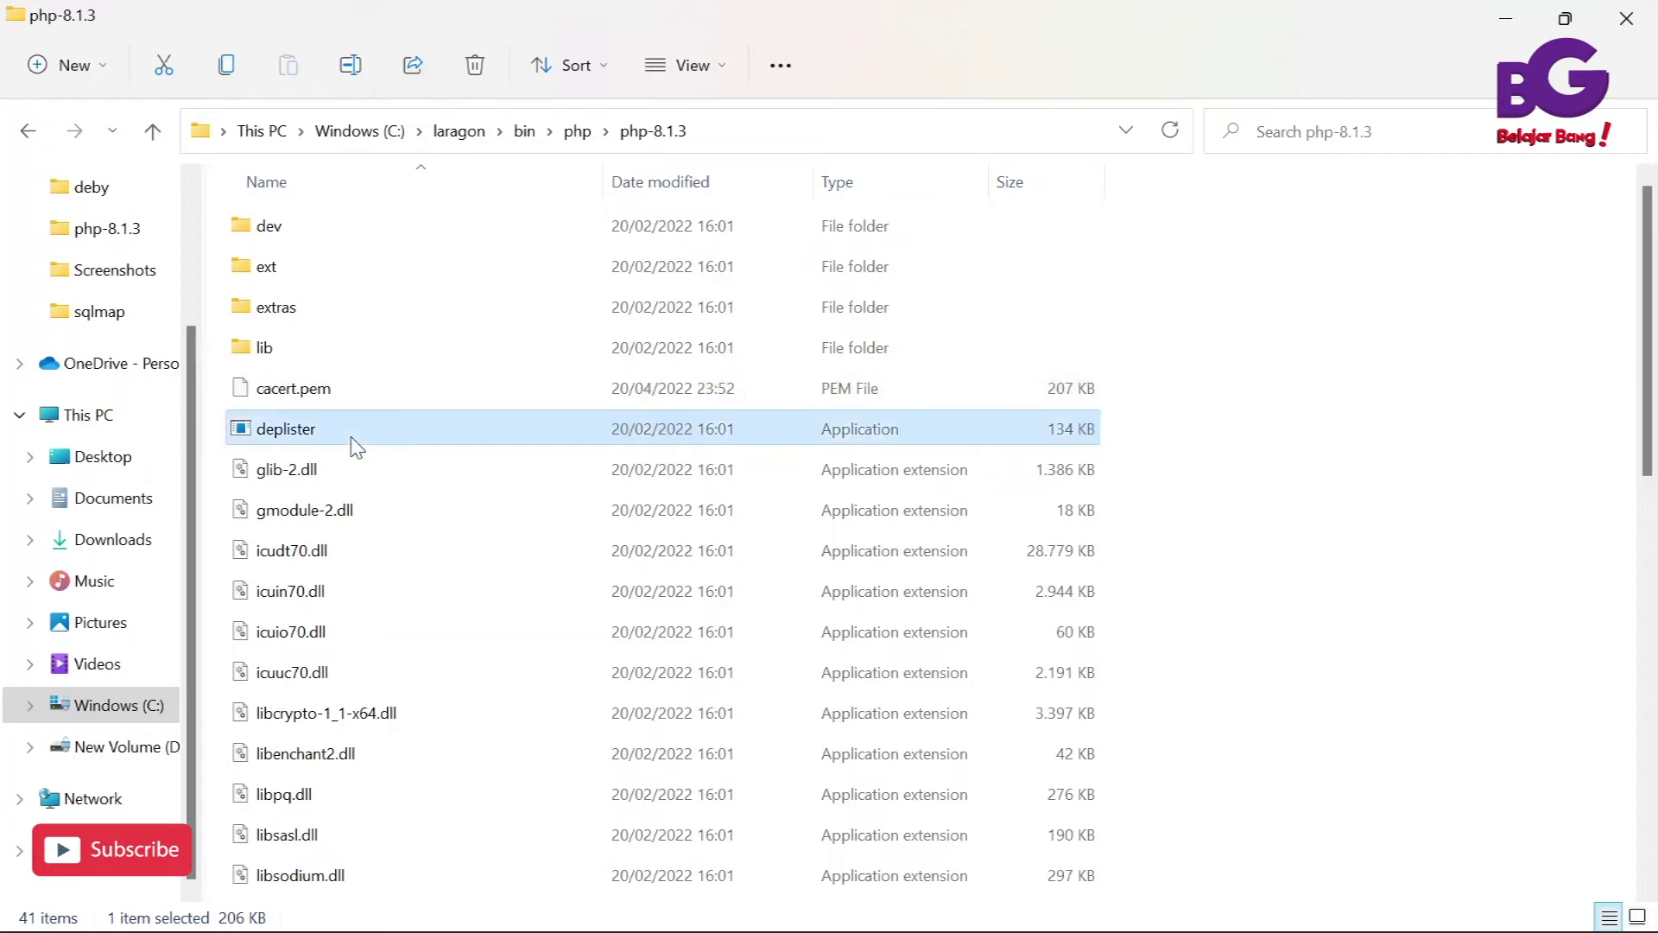
click(335, 399)
right_click(337, 393)
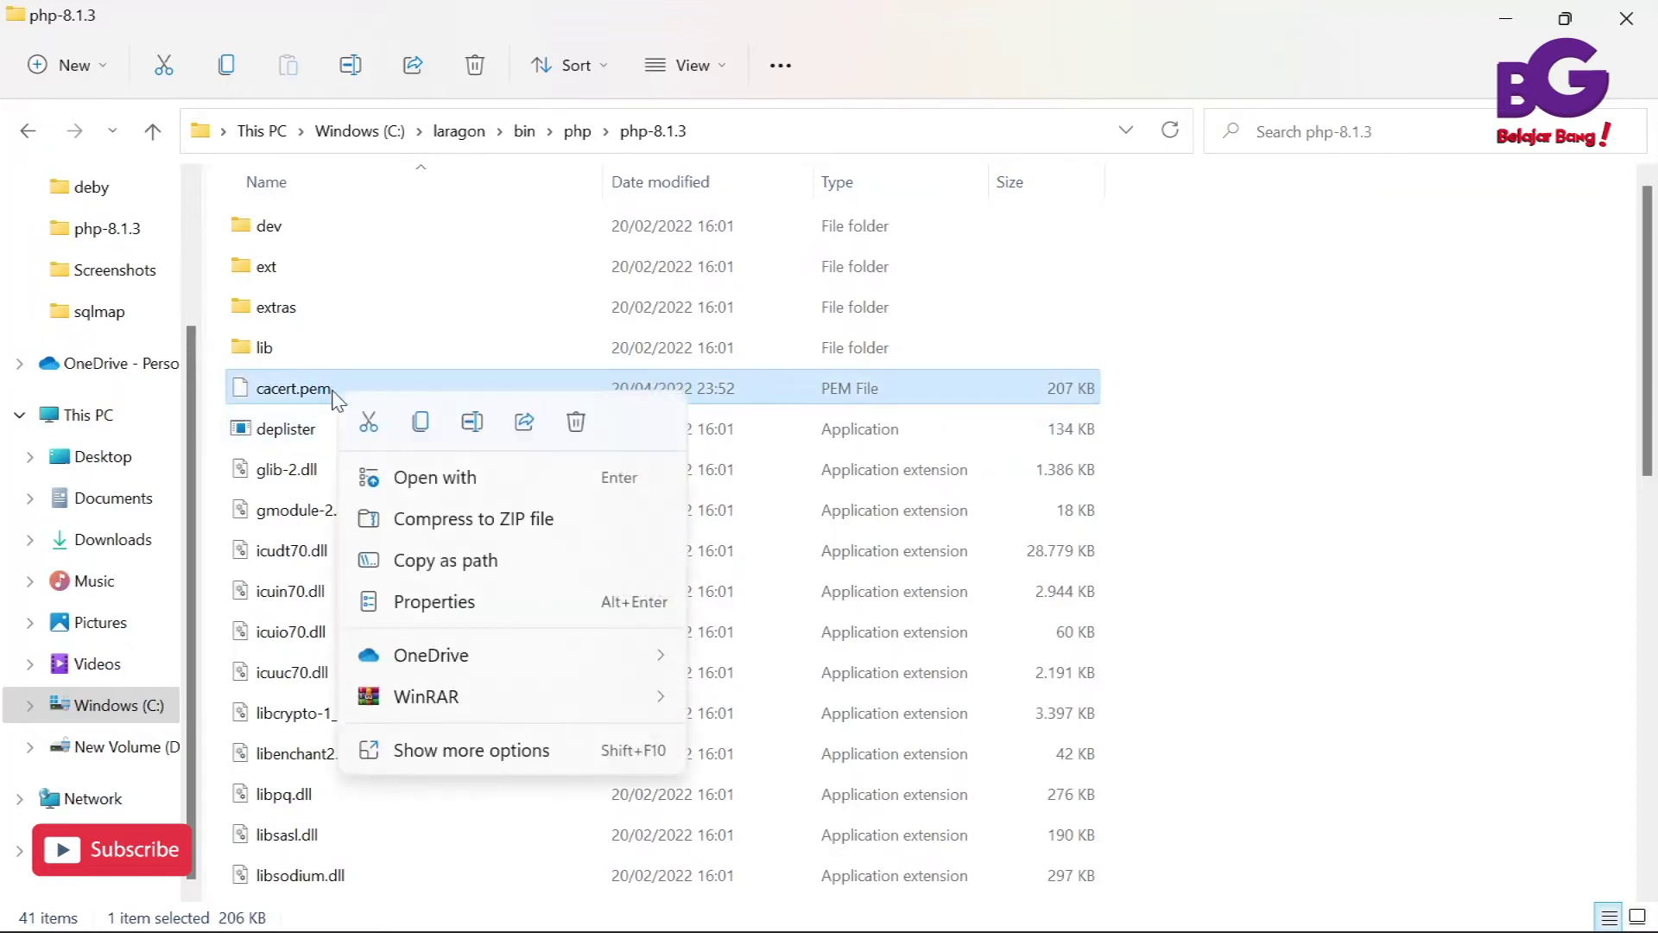
click(518, 758)
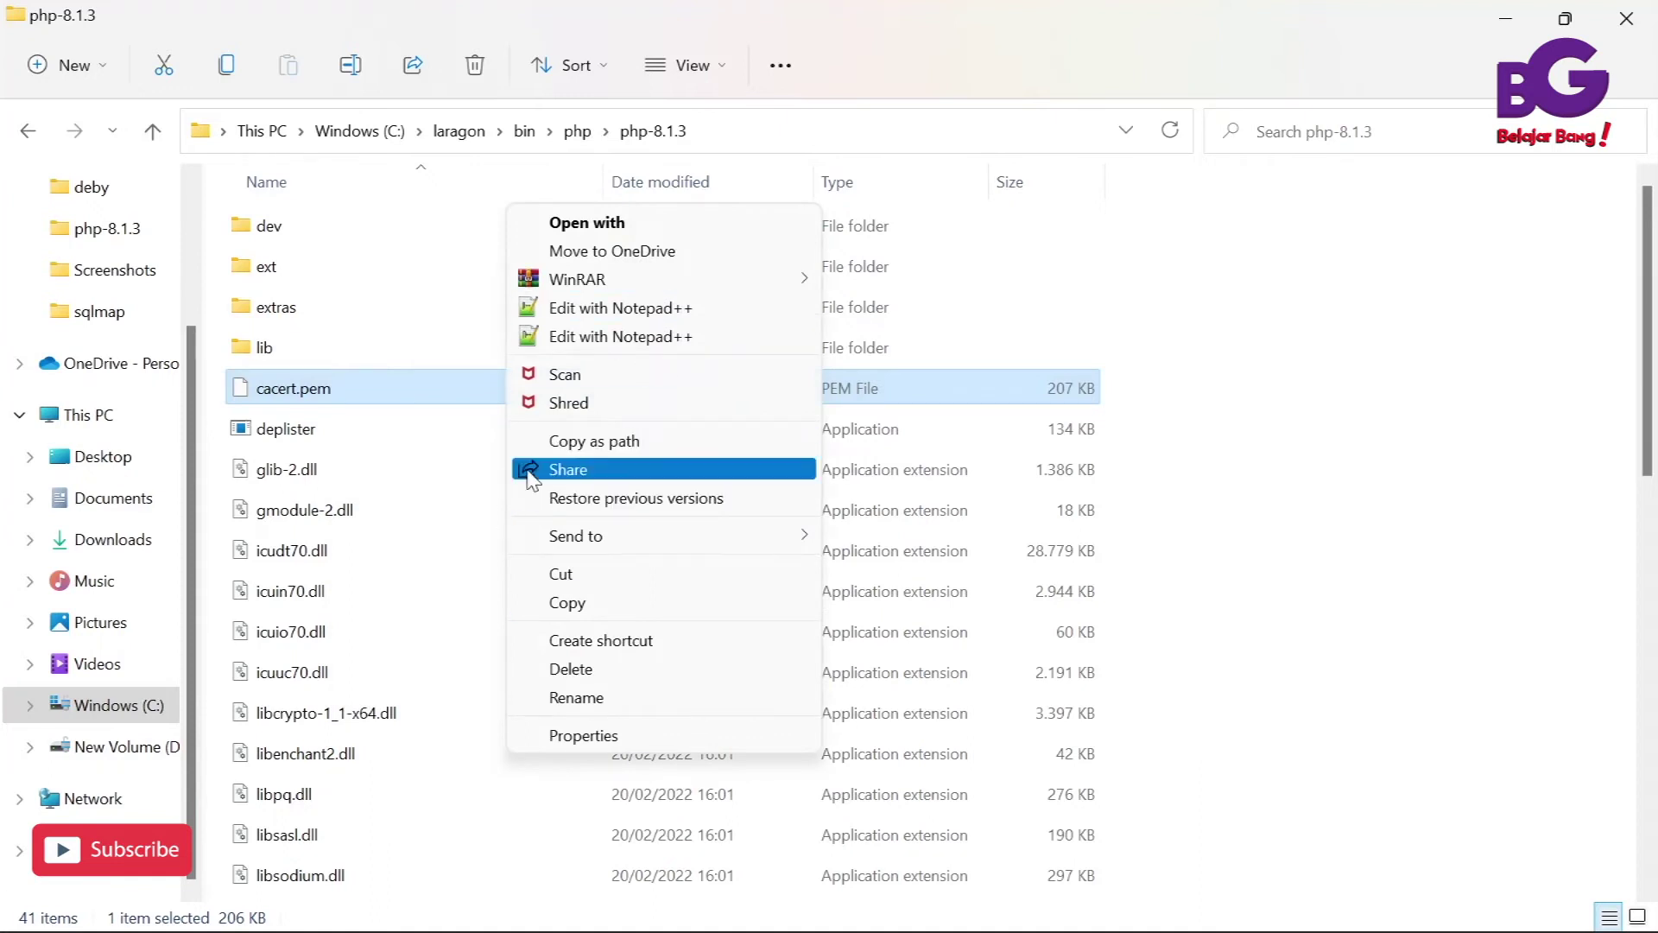
click(595, 445)
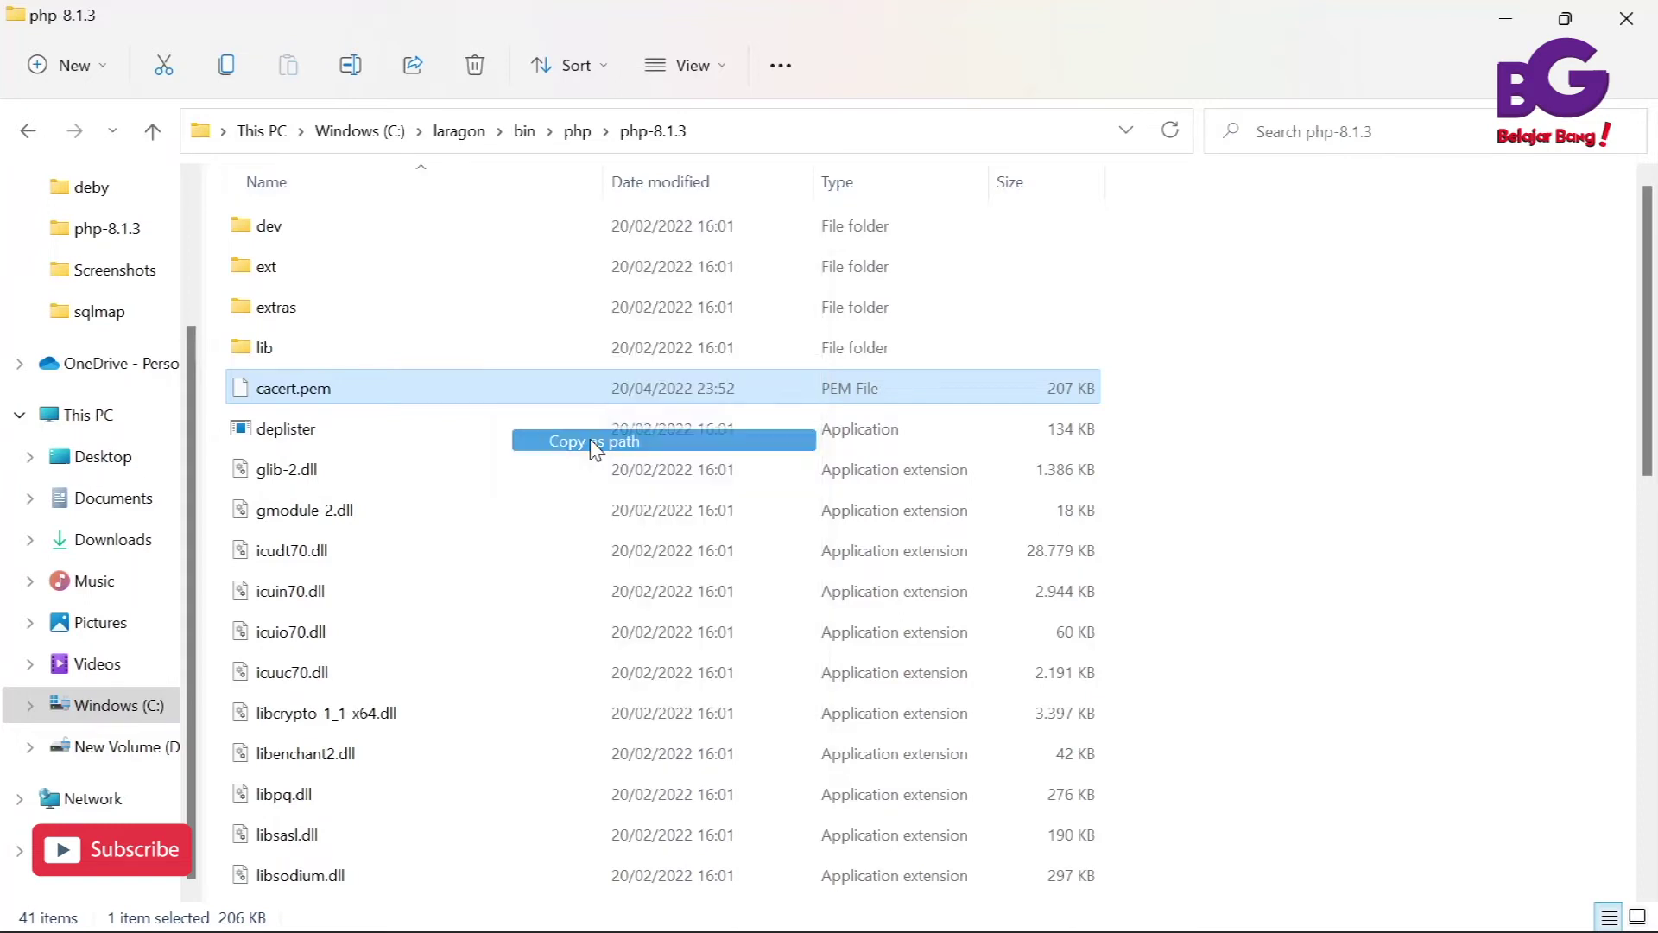
Back in Notepad++, replace the empty quotes of curl.cainfo with the copied path "C:\laragon\bin\php\php-8.1.3\cacert.pem"
key(alt+Tab)
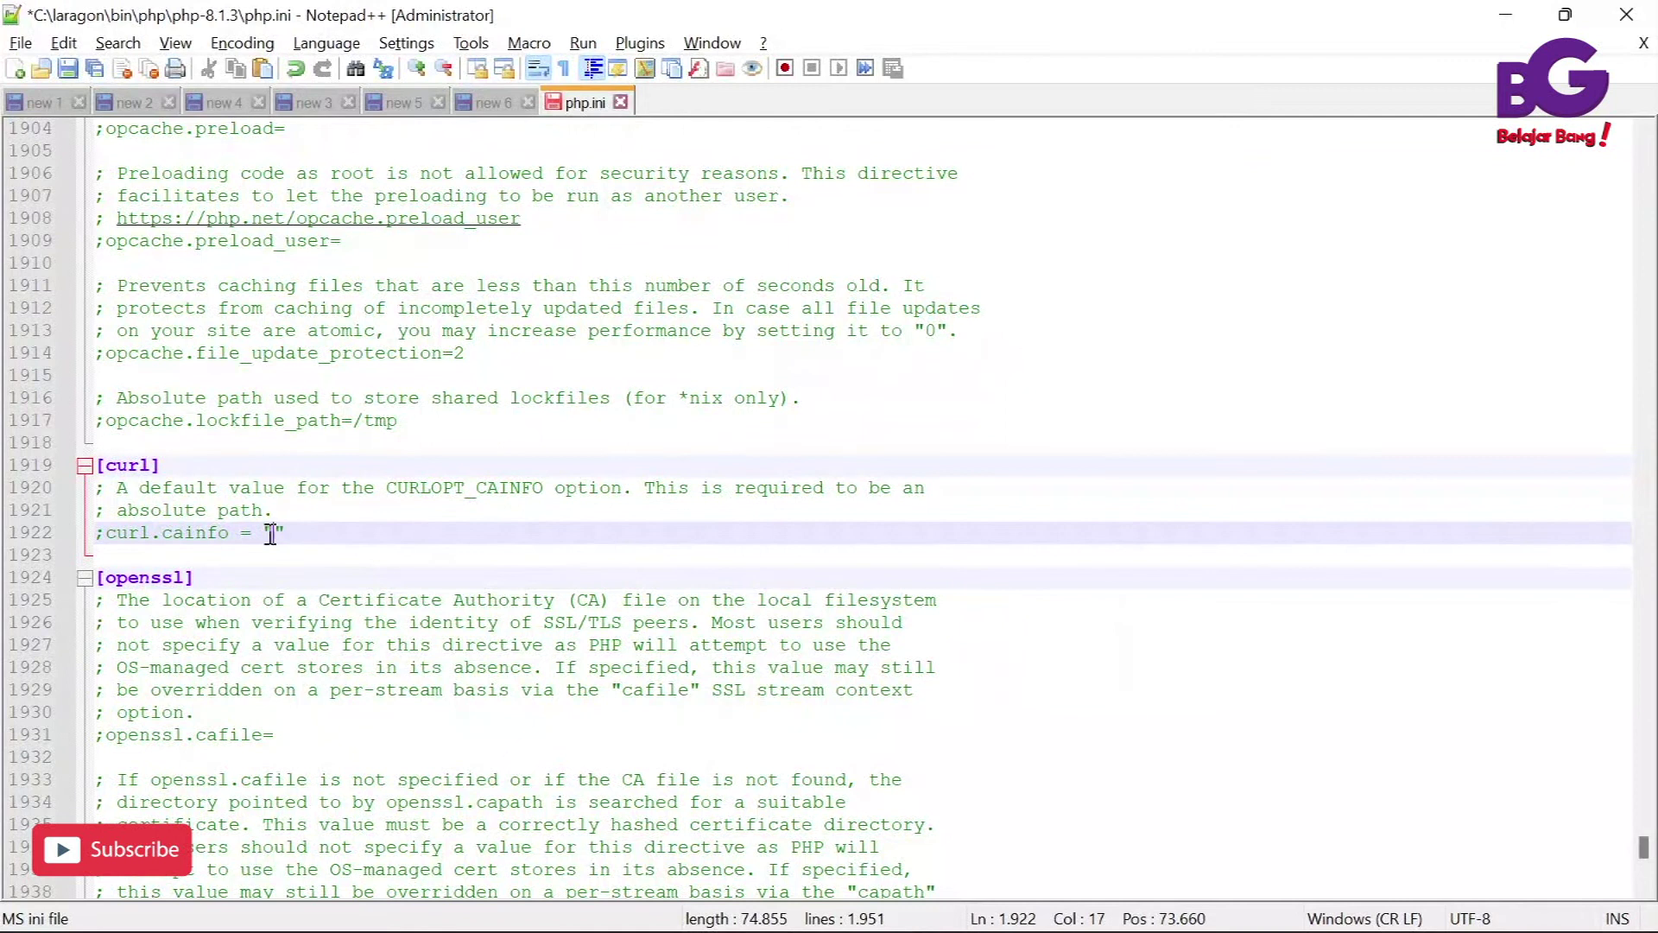
key(BackSpace)
key(Right)
key(ctrl+v)
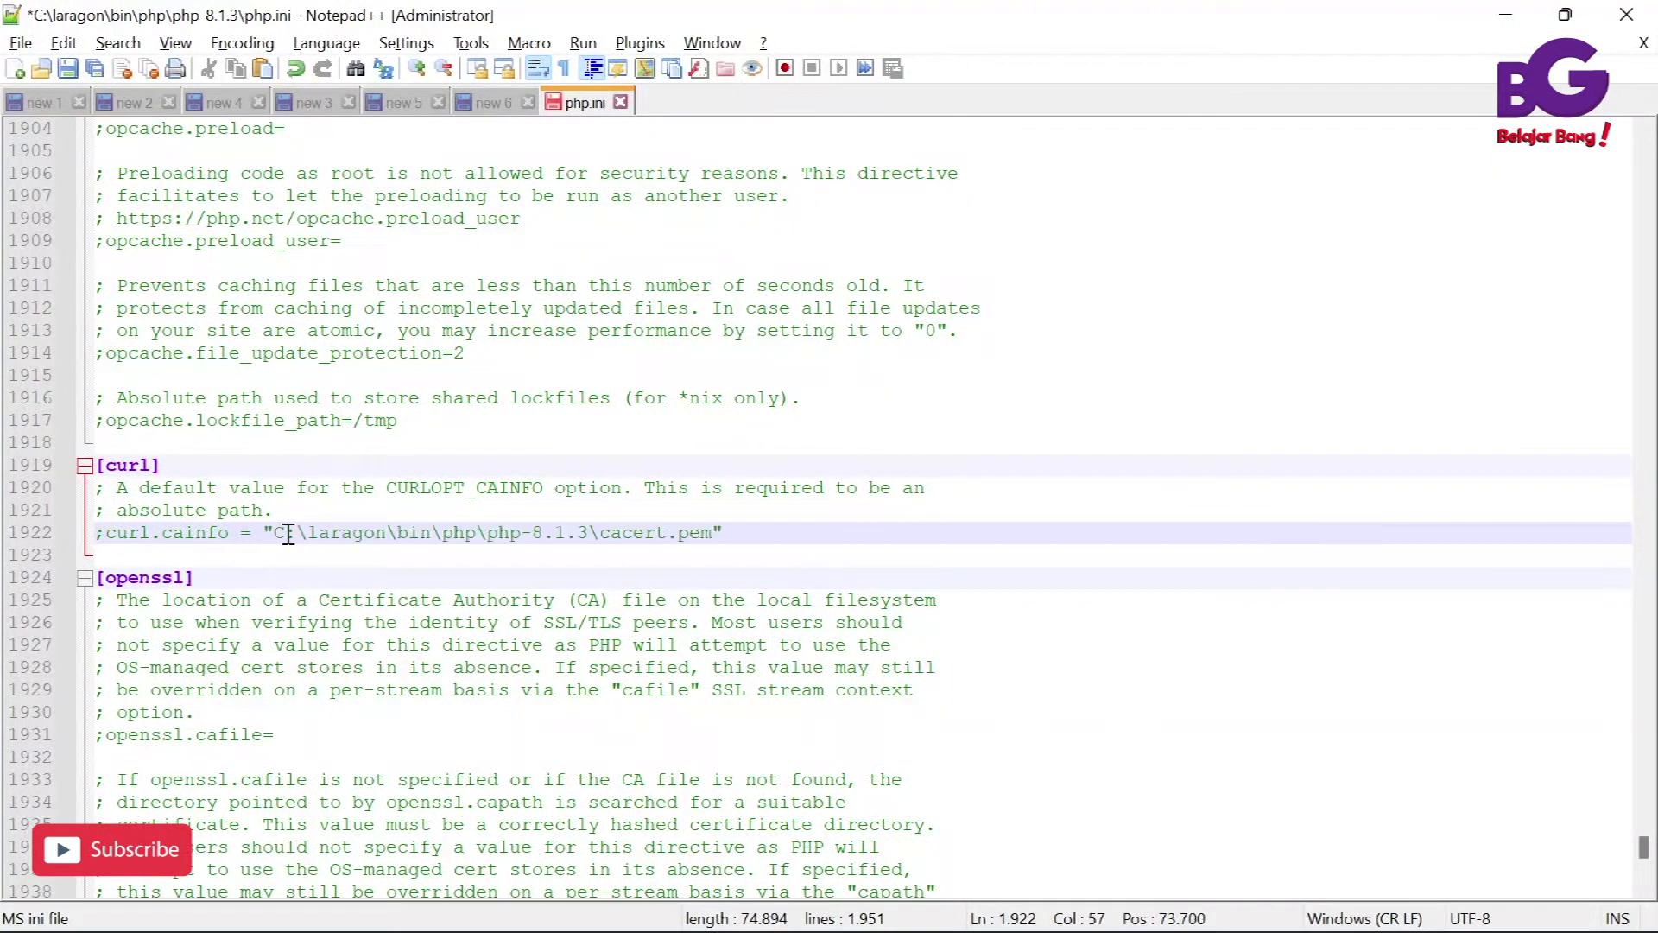
click(745, 514)
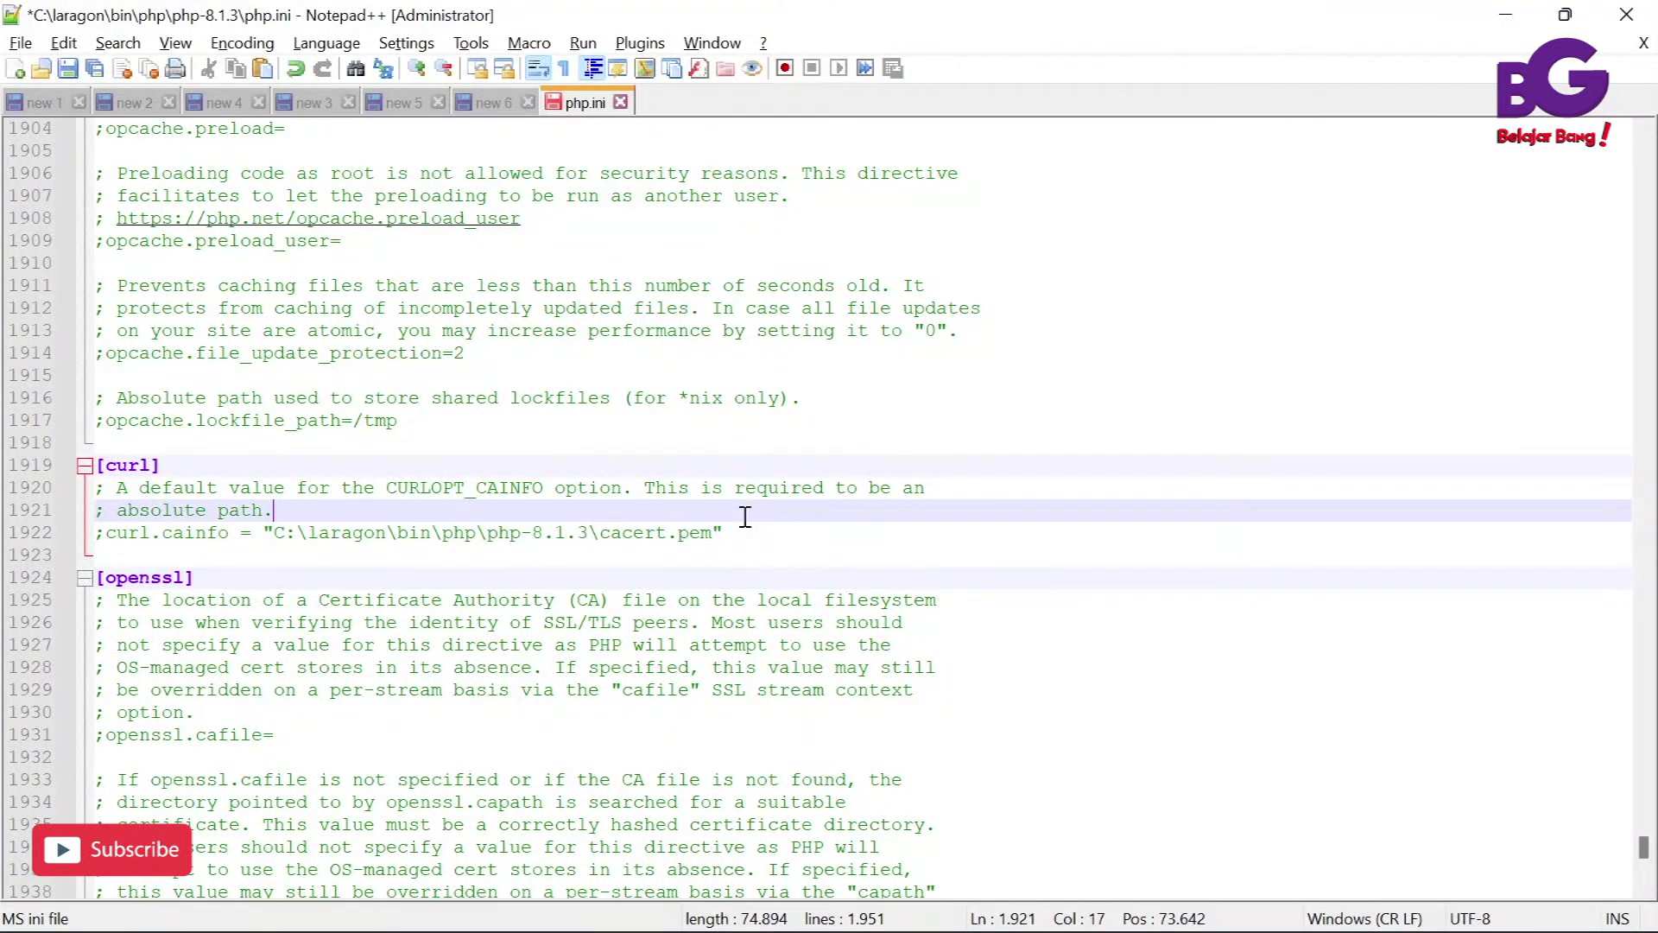
Uncomment the curl.cainfo line in php.ini by removing its leading semicolon, and save the file
click(196, 530)
click(107, 531)
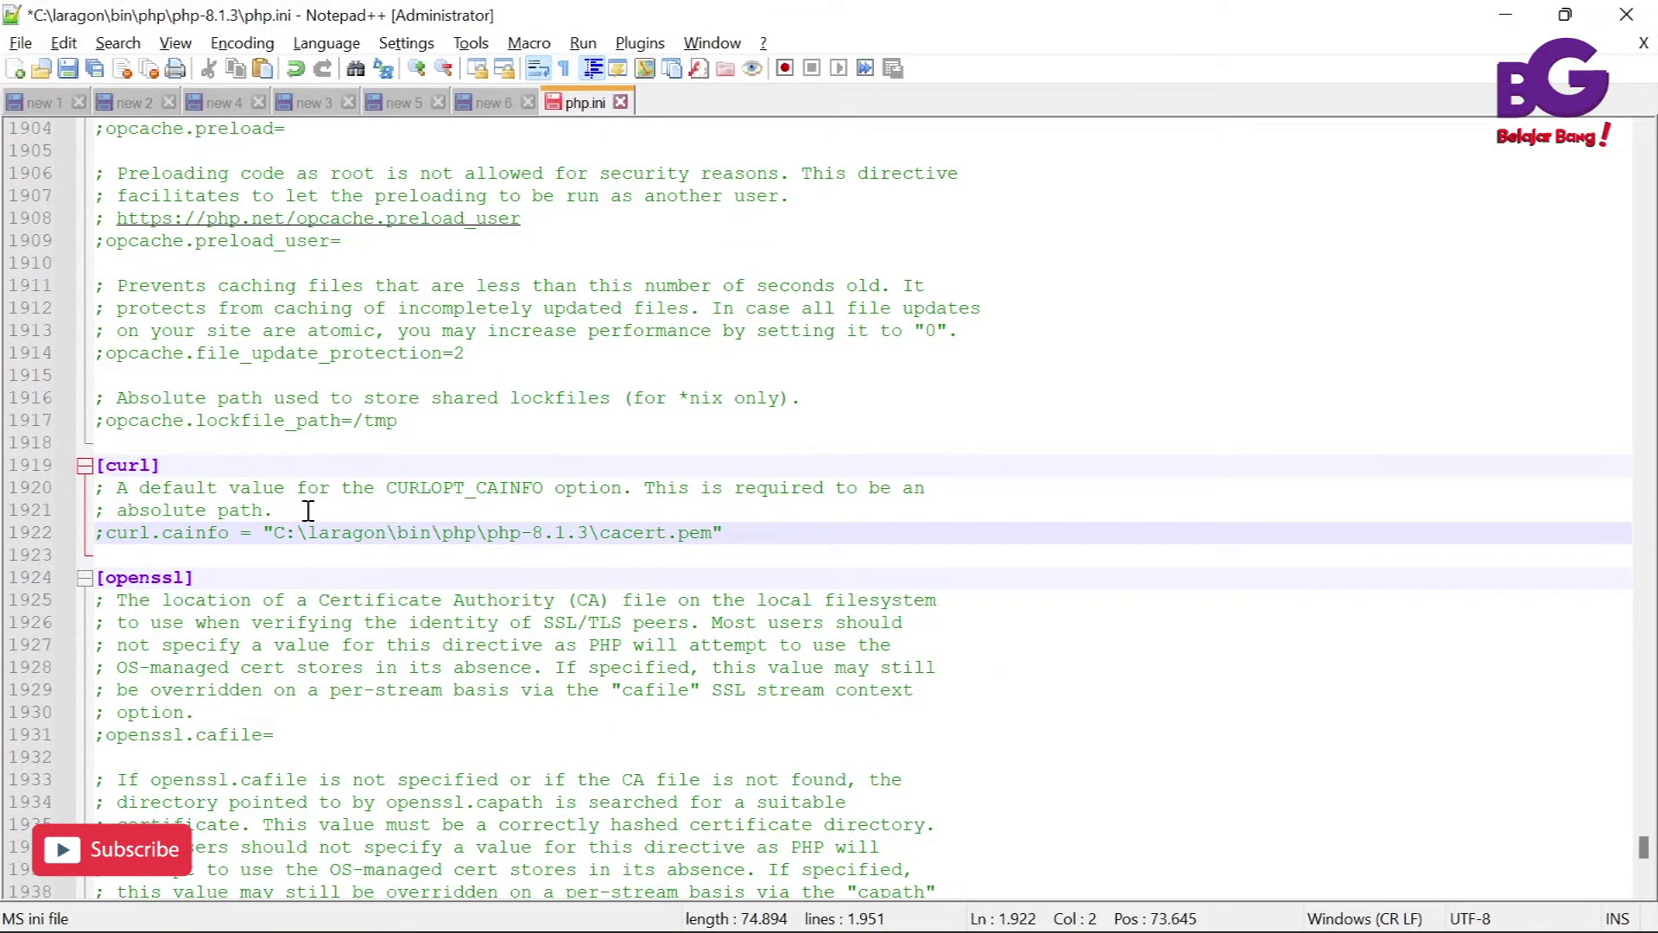
key(BackSpace)
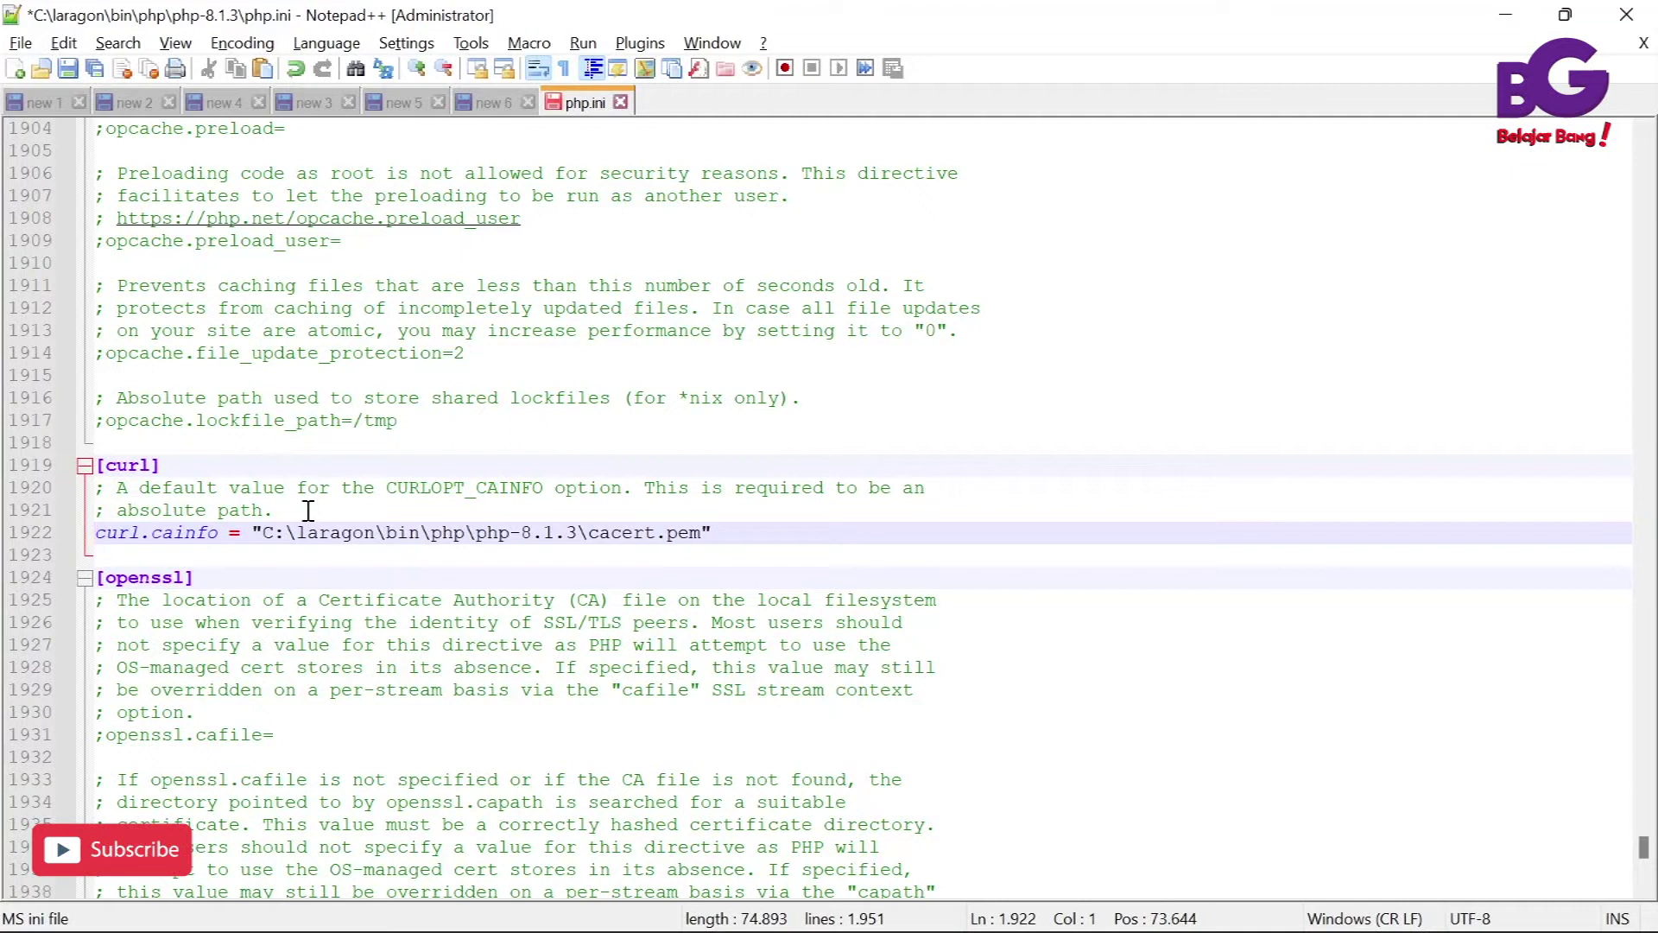
key(ctrl+s)
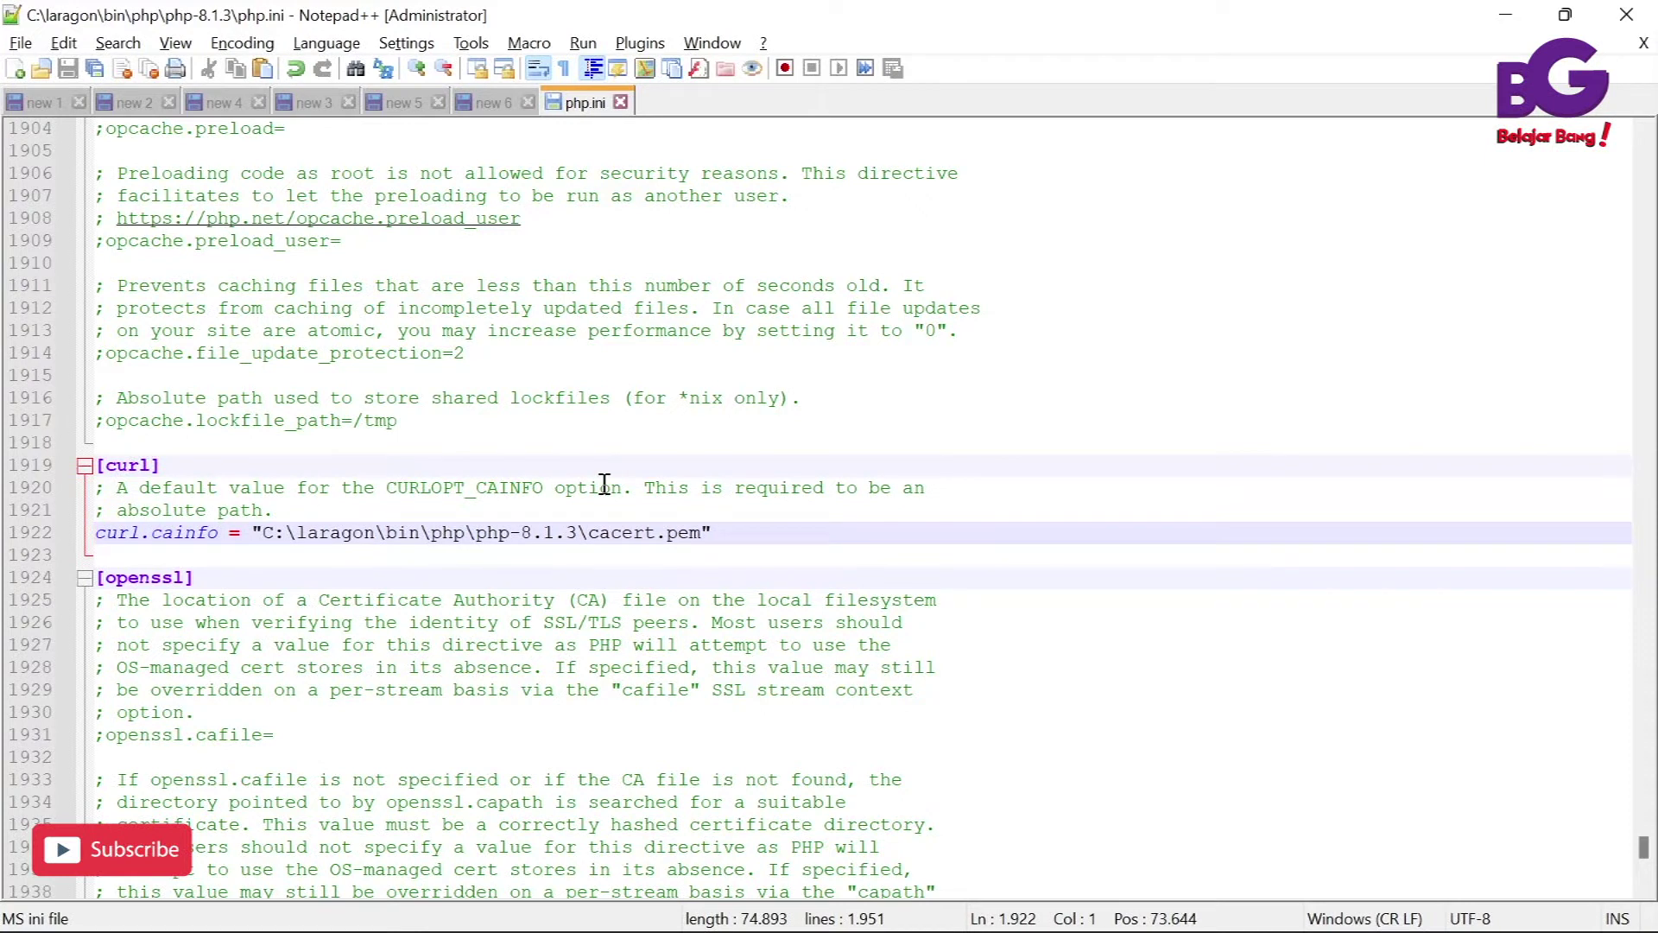
click(895, 519)
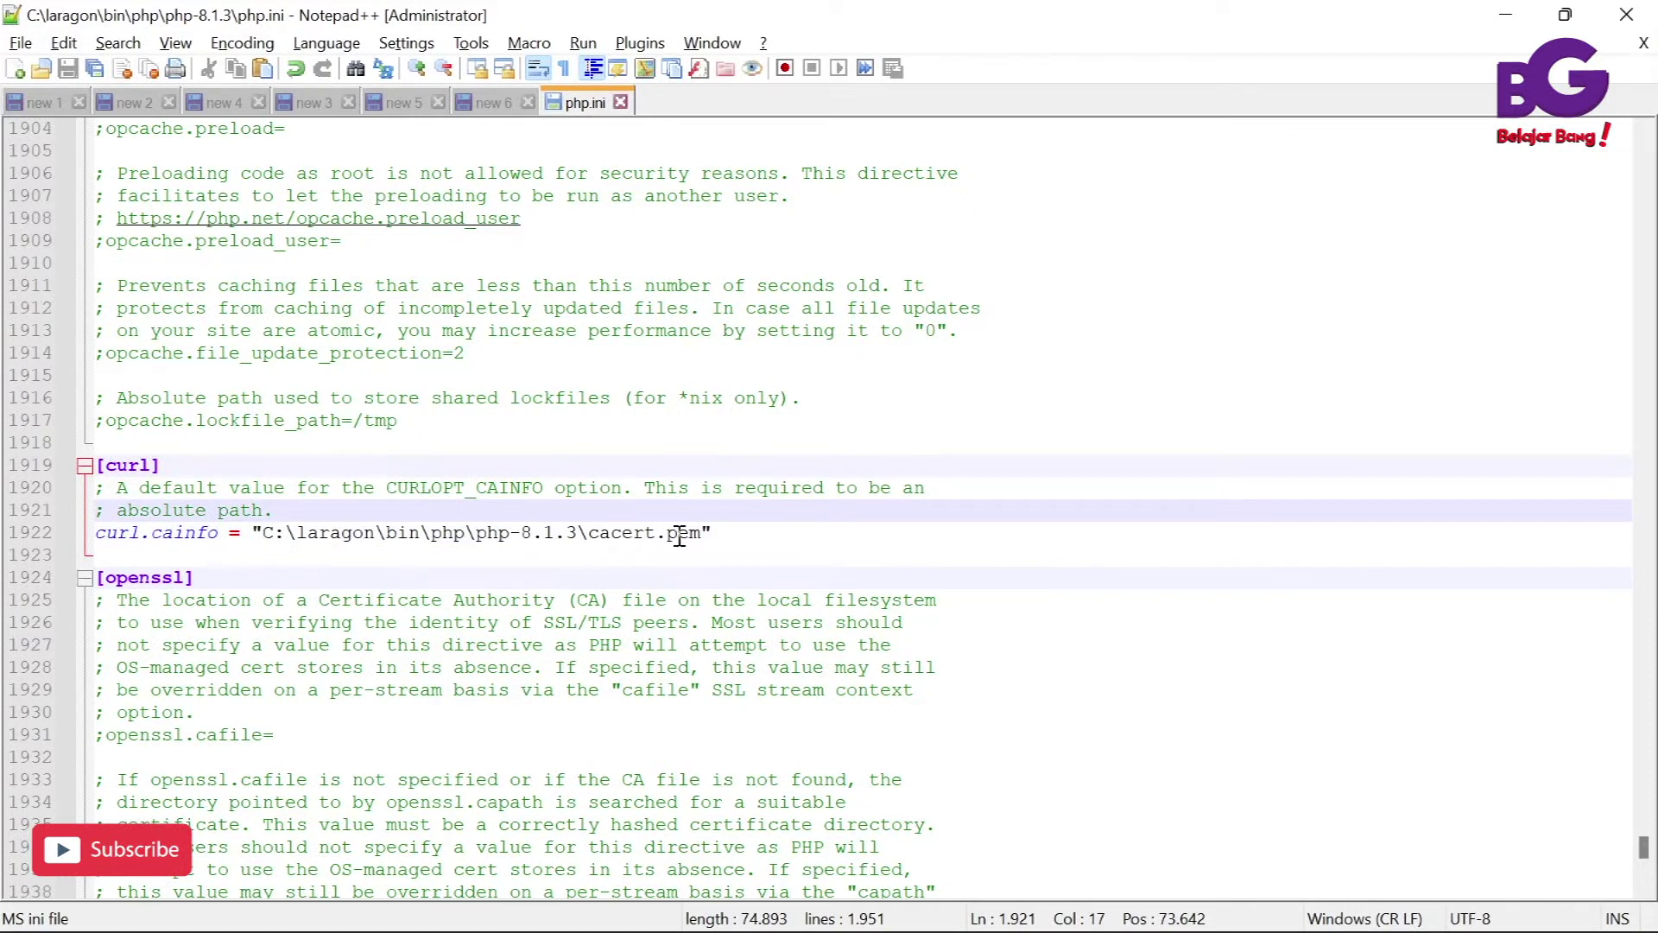
Switch to Chrome, show the User List page of the Laravel app and close the downloads bar
key(alt+Tab)
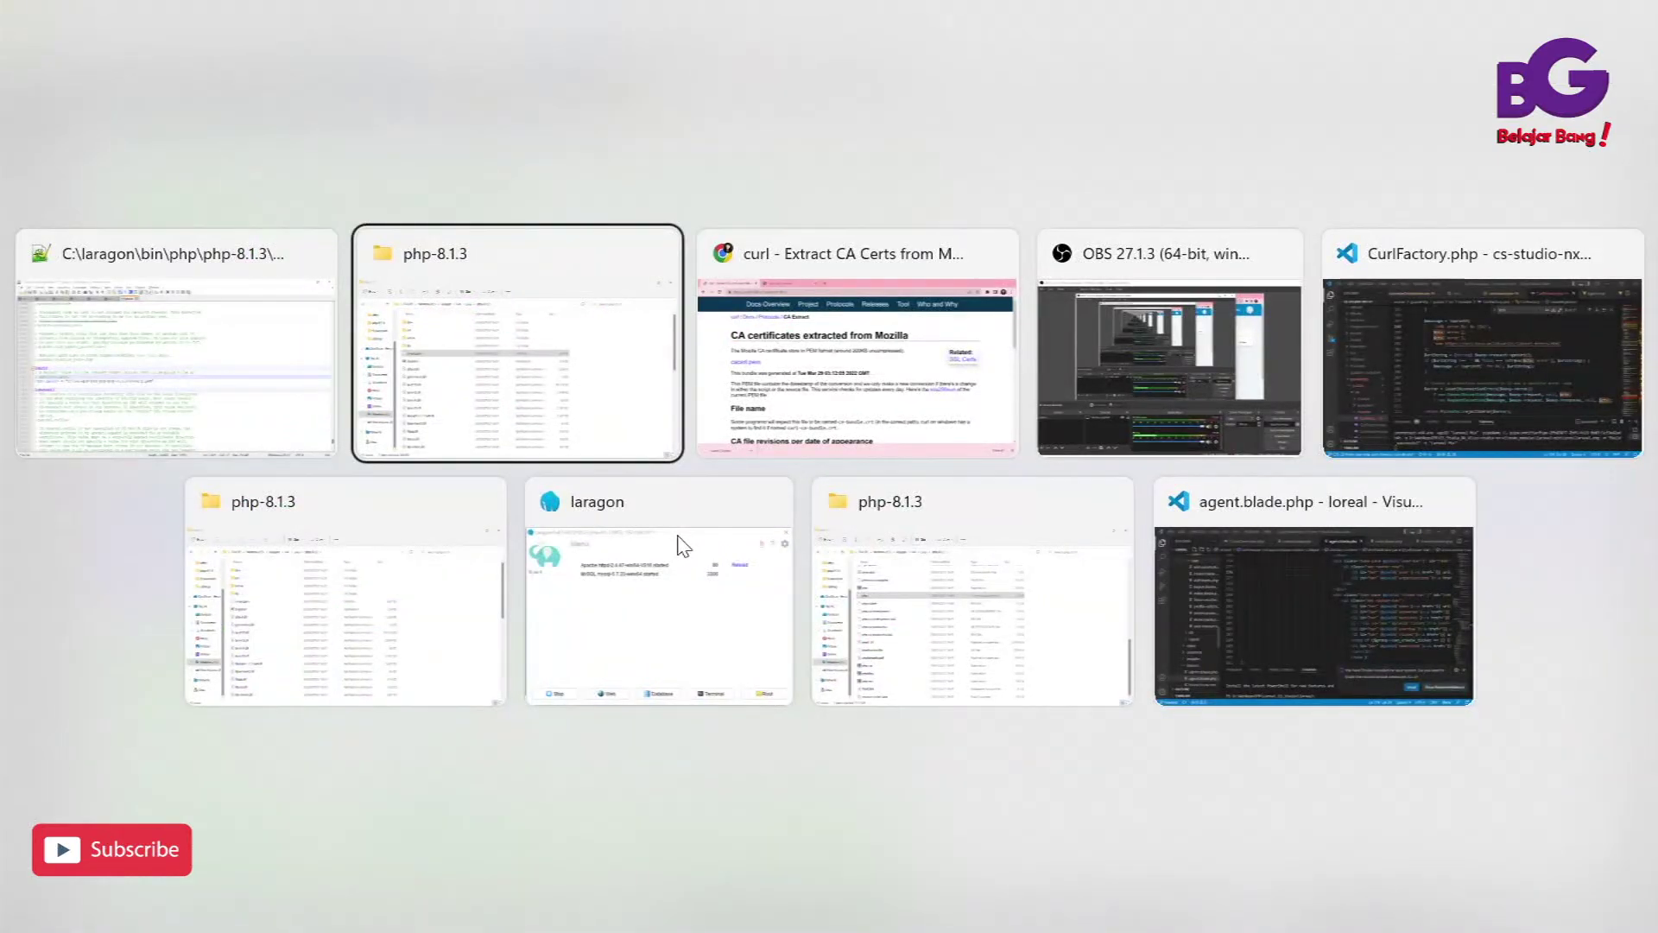
key(alt+Tab)
click(462, 17)
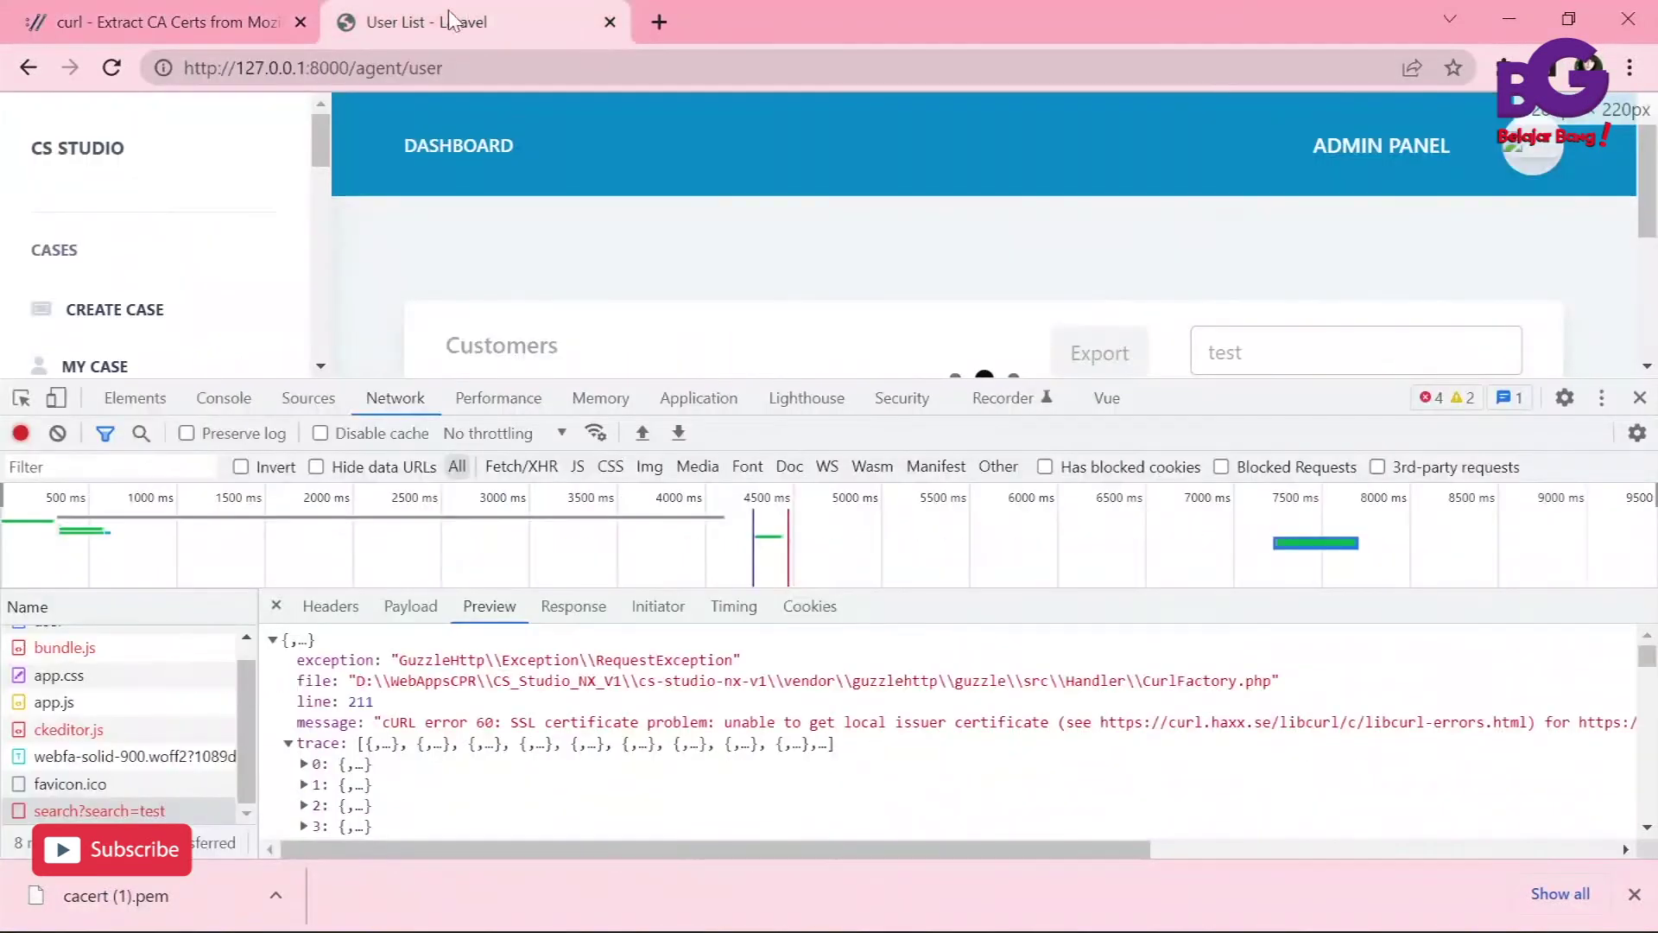
click(1633, 895)
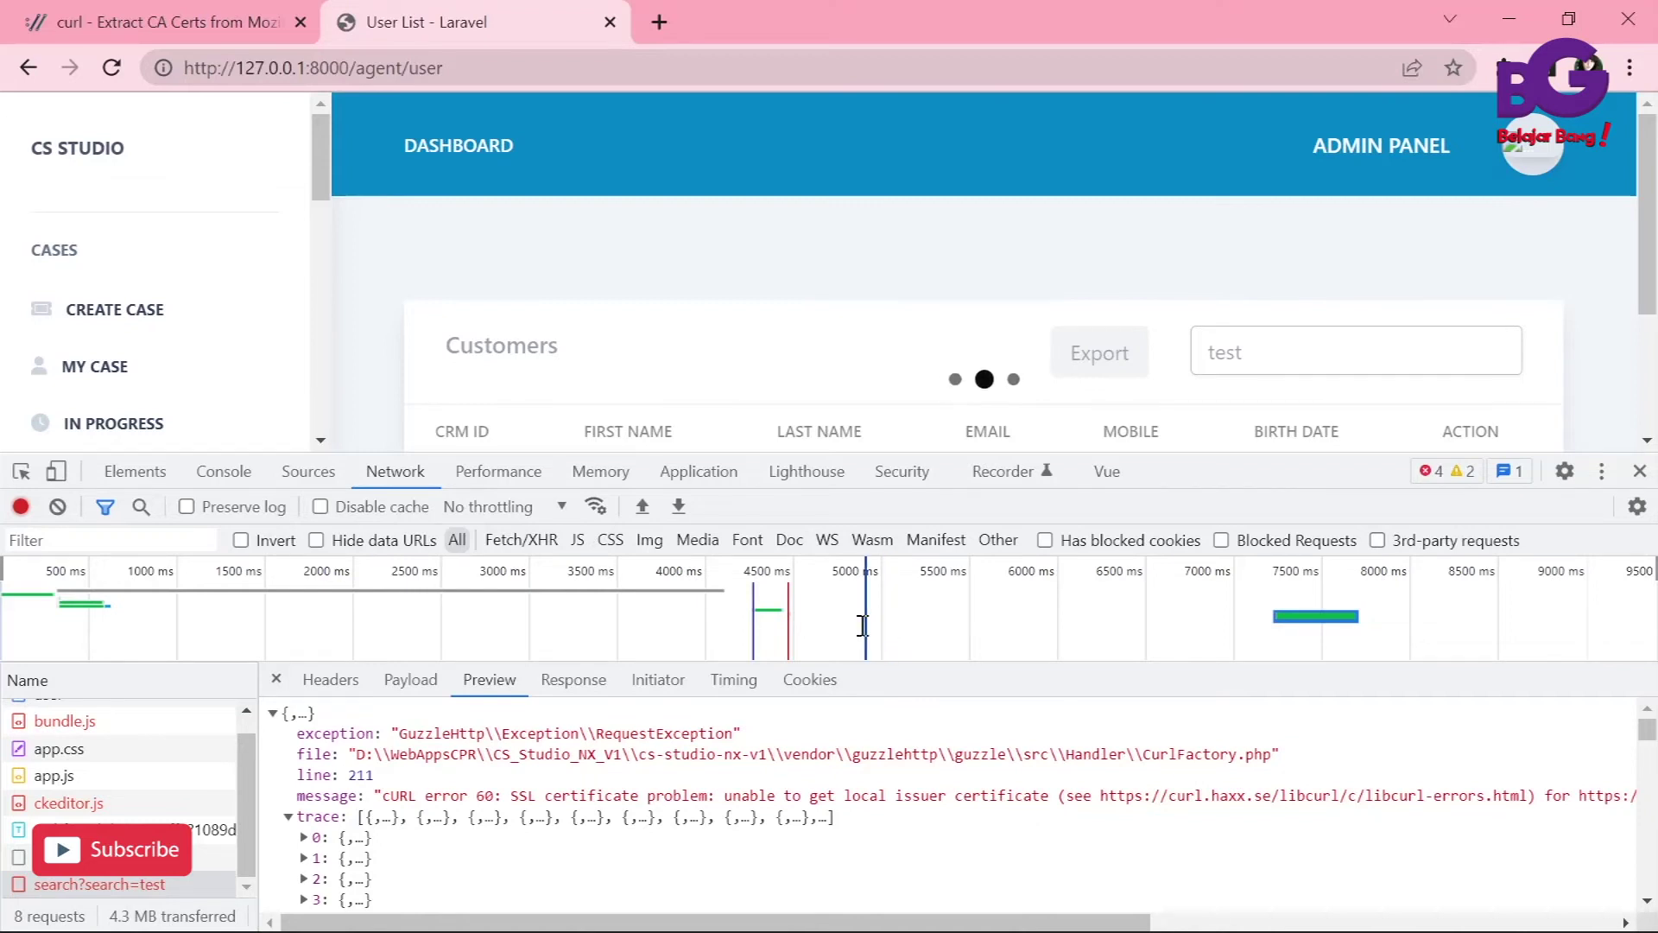
Switch to Laragon and stop the running Apache and MySQL services
key(alt+Tab)
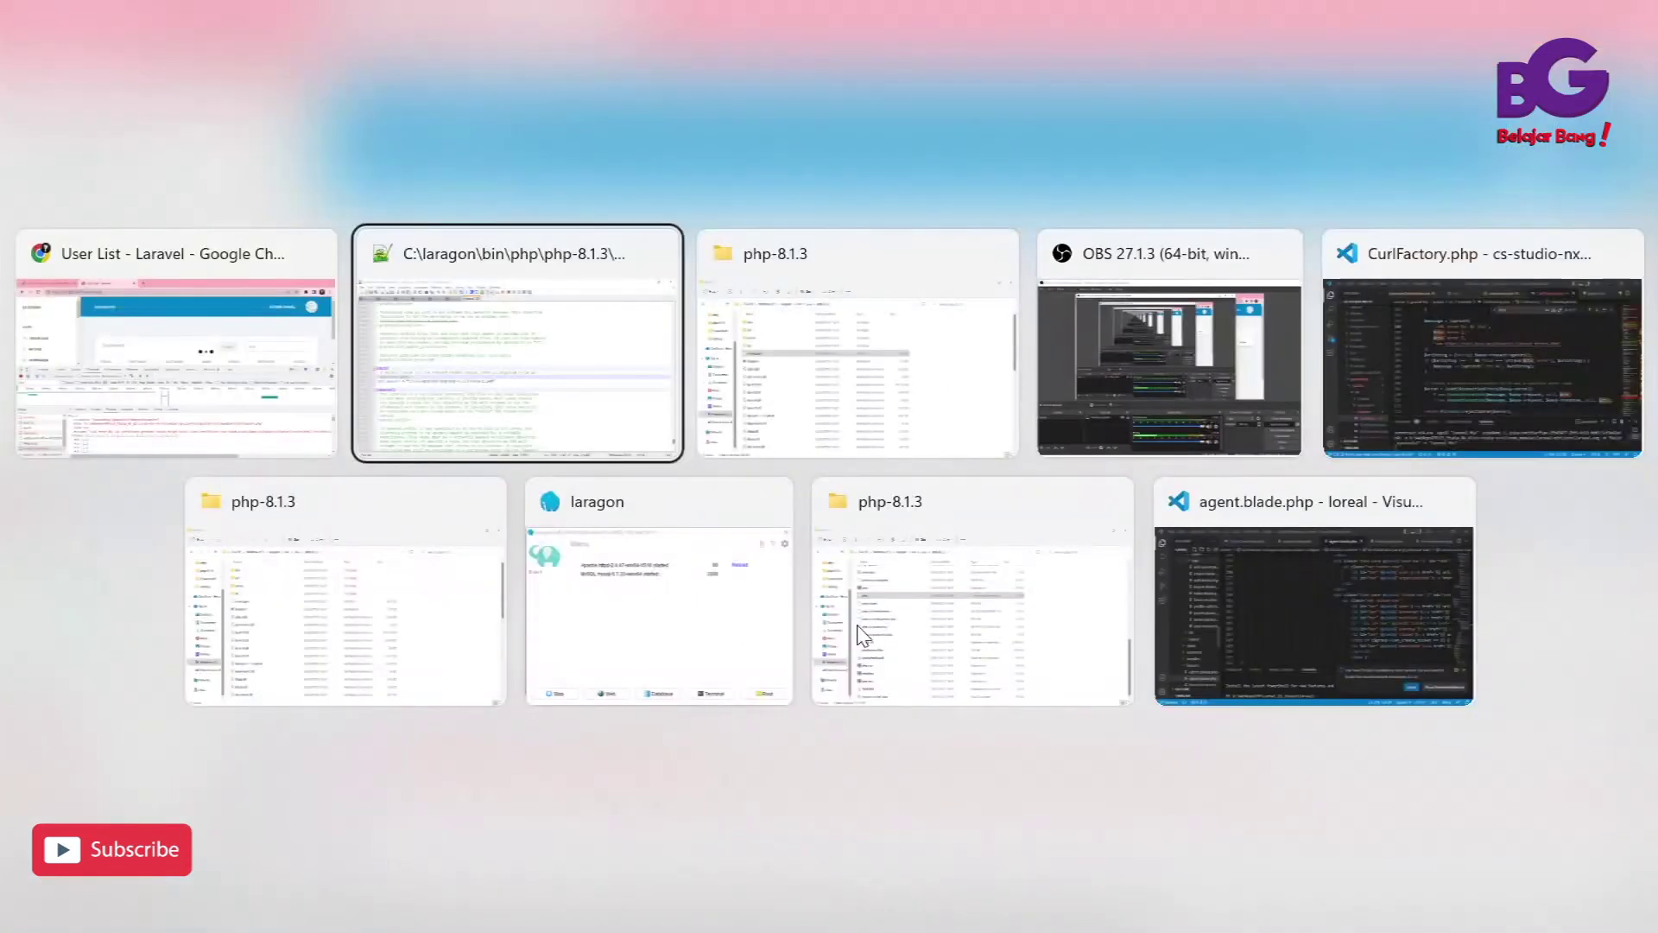
click(605, 622)
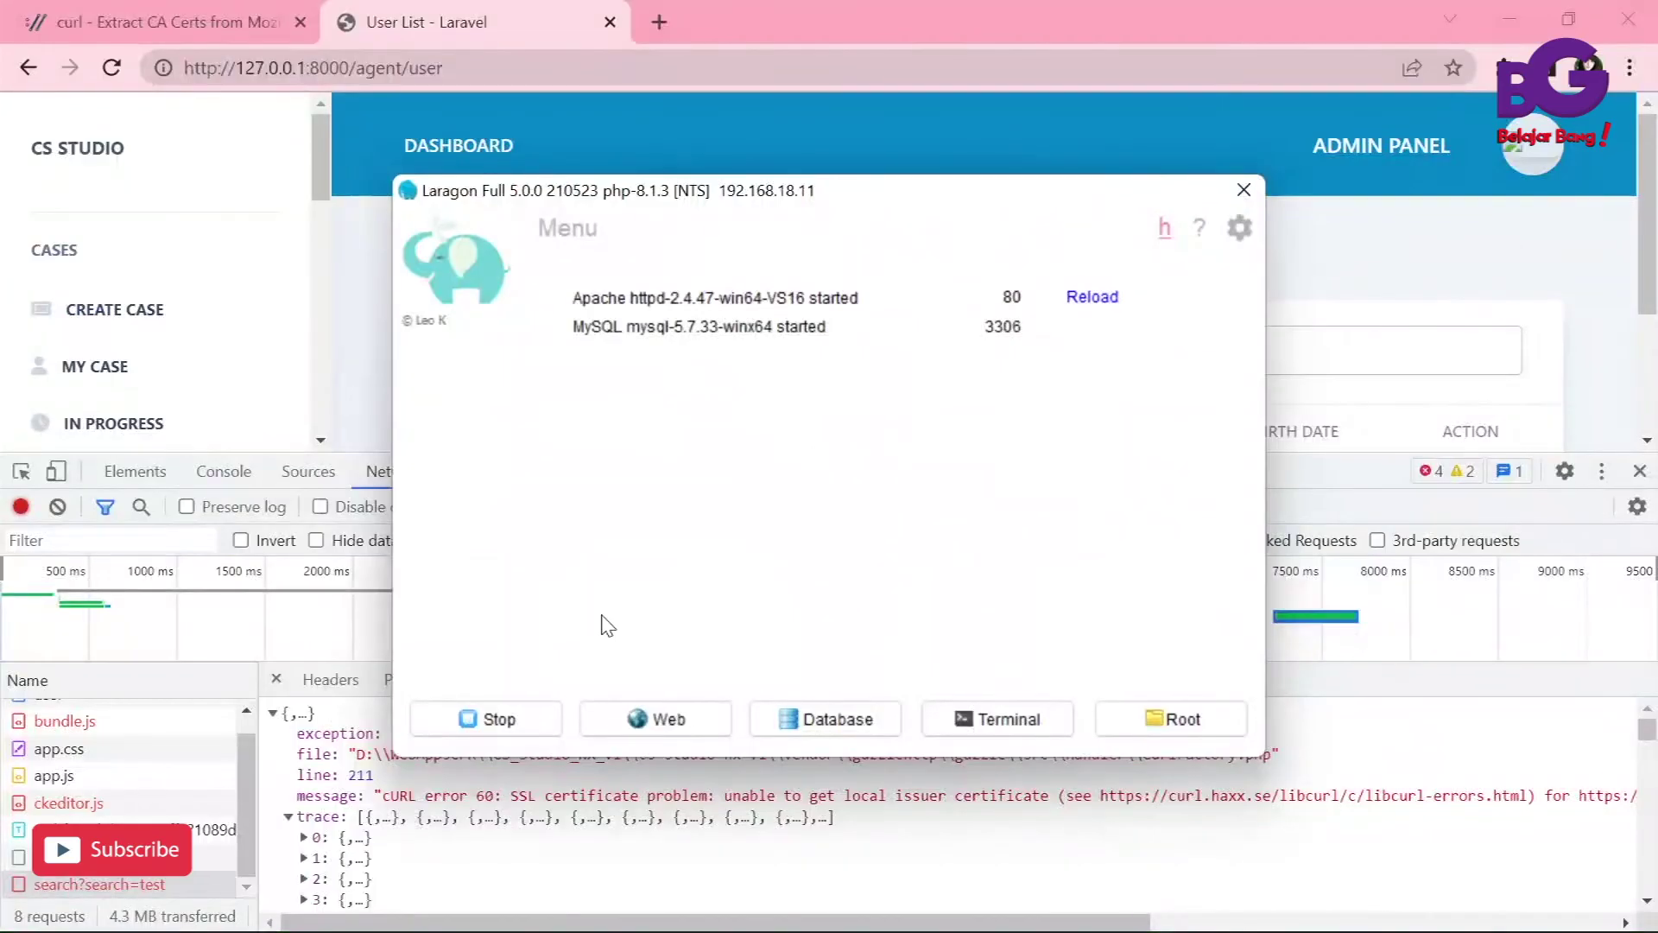
click(467, 726)
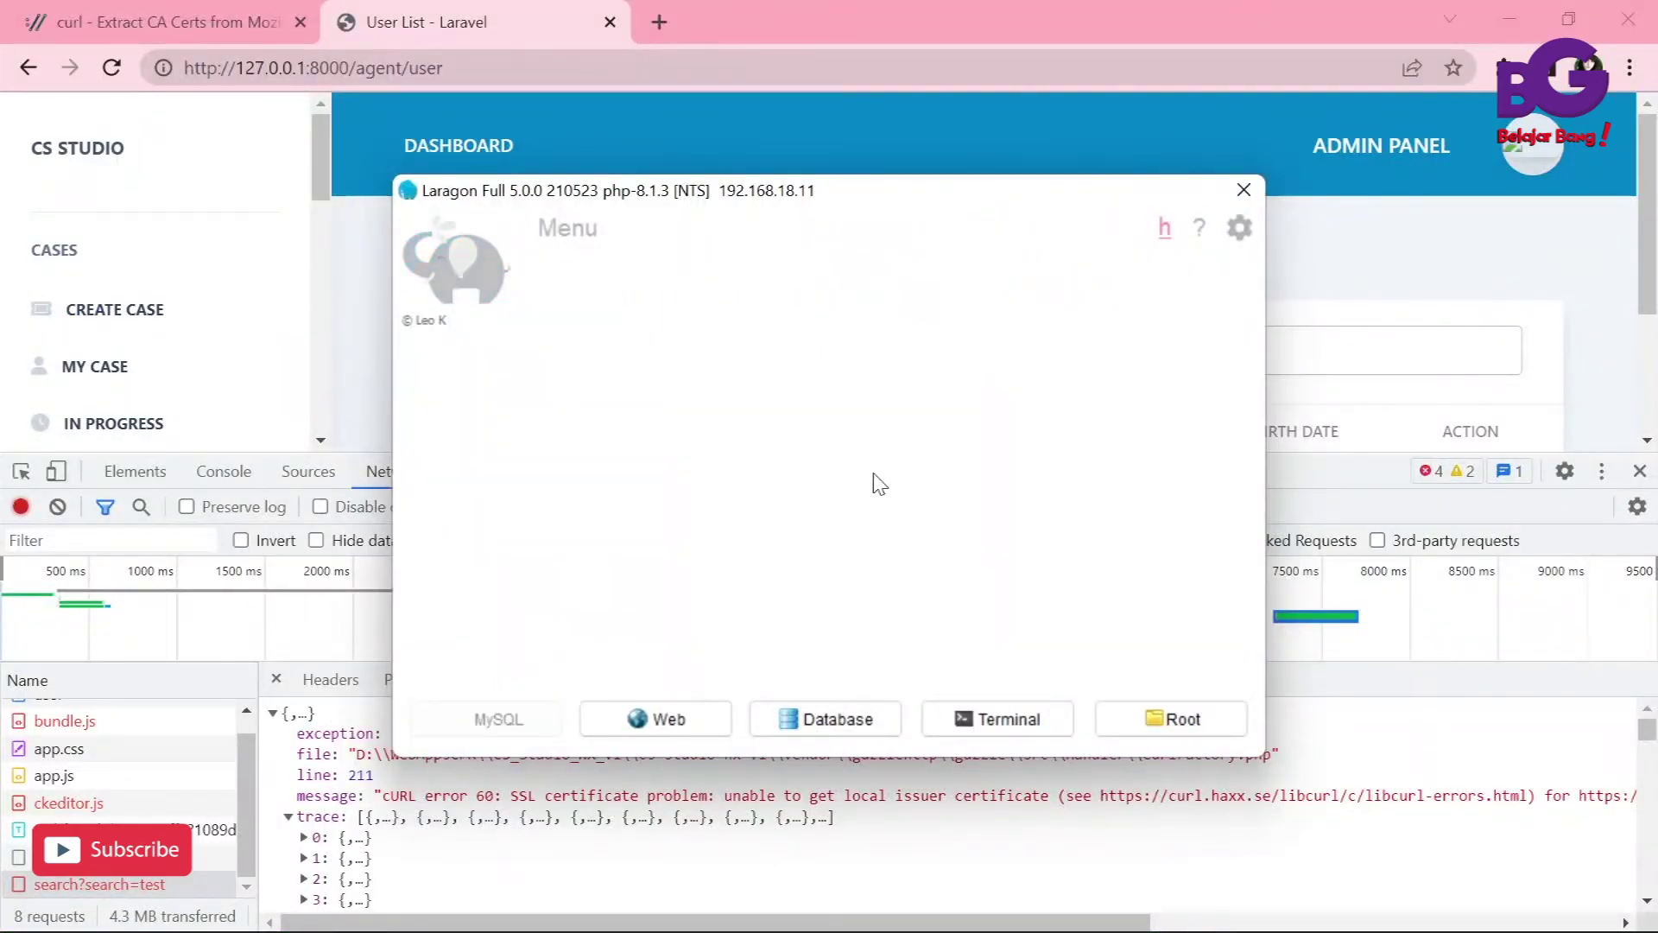
Switch to the cs-studio-nx-v1 project in VS Code, kill both running terminals and open a new one
key(alt+Tab)
key(alt+Tab)
key(alt+Tab)
key(alt+Tab)
key(alt+Tab)
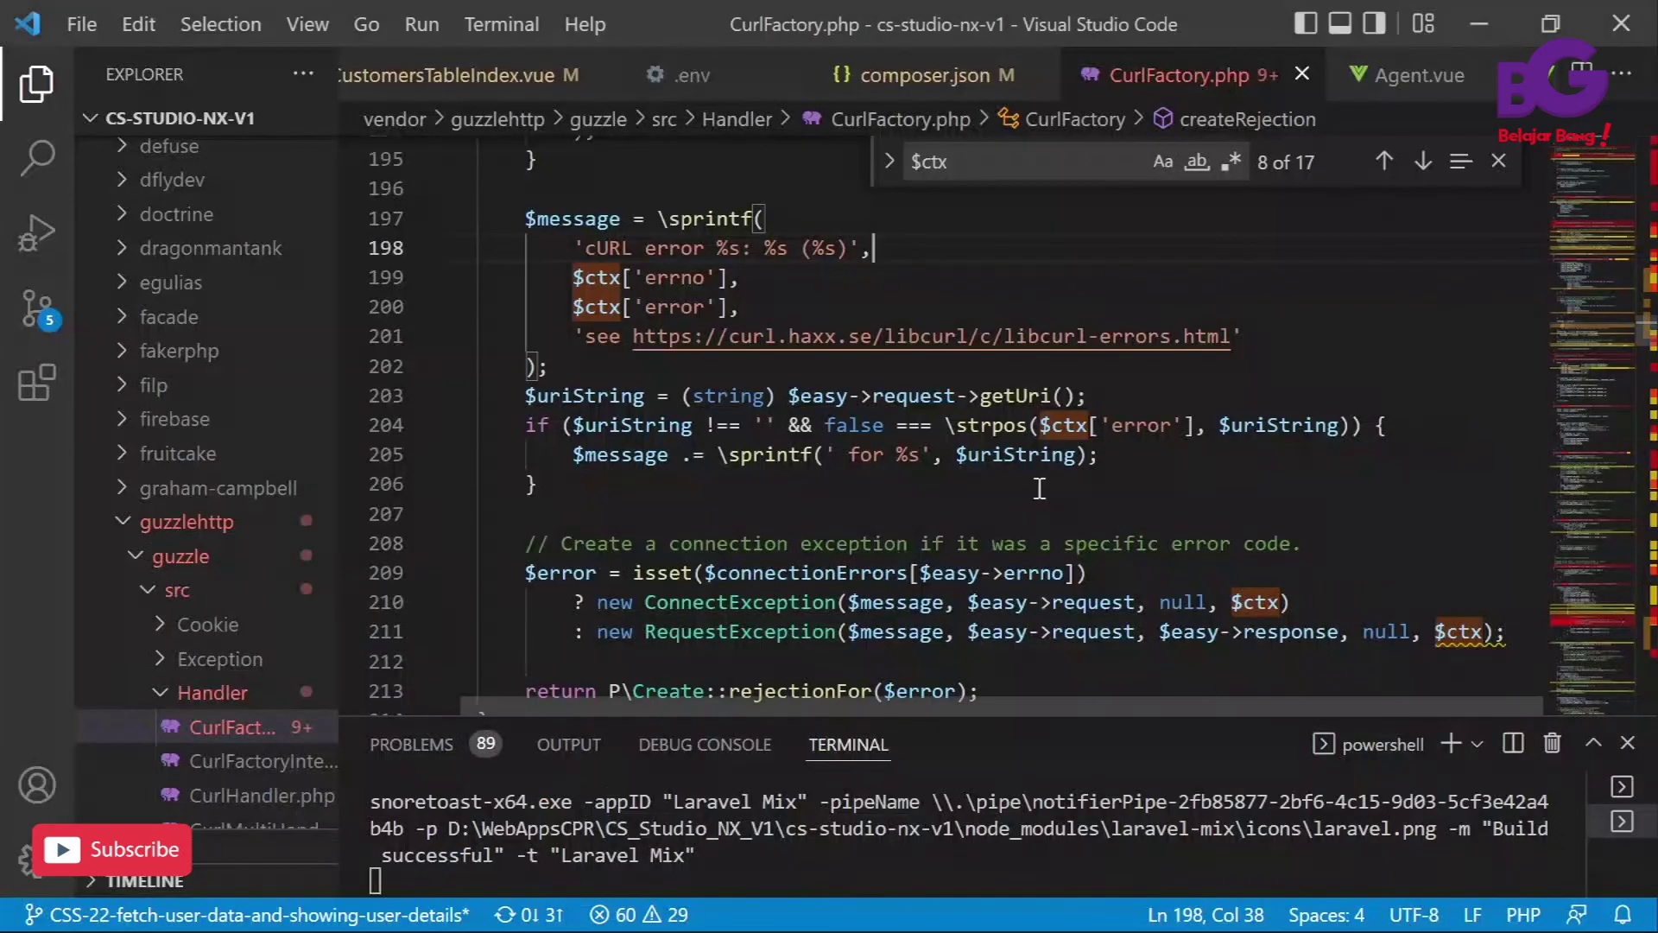
click(1551, 745)
click(1552, 745)
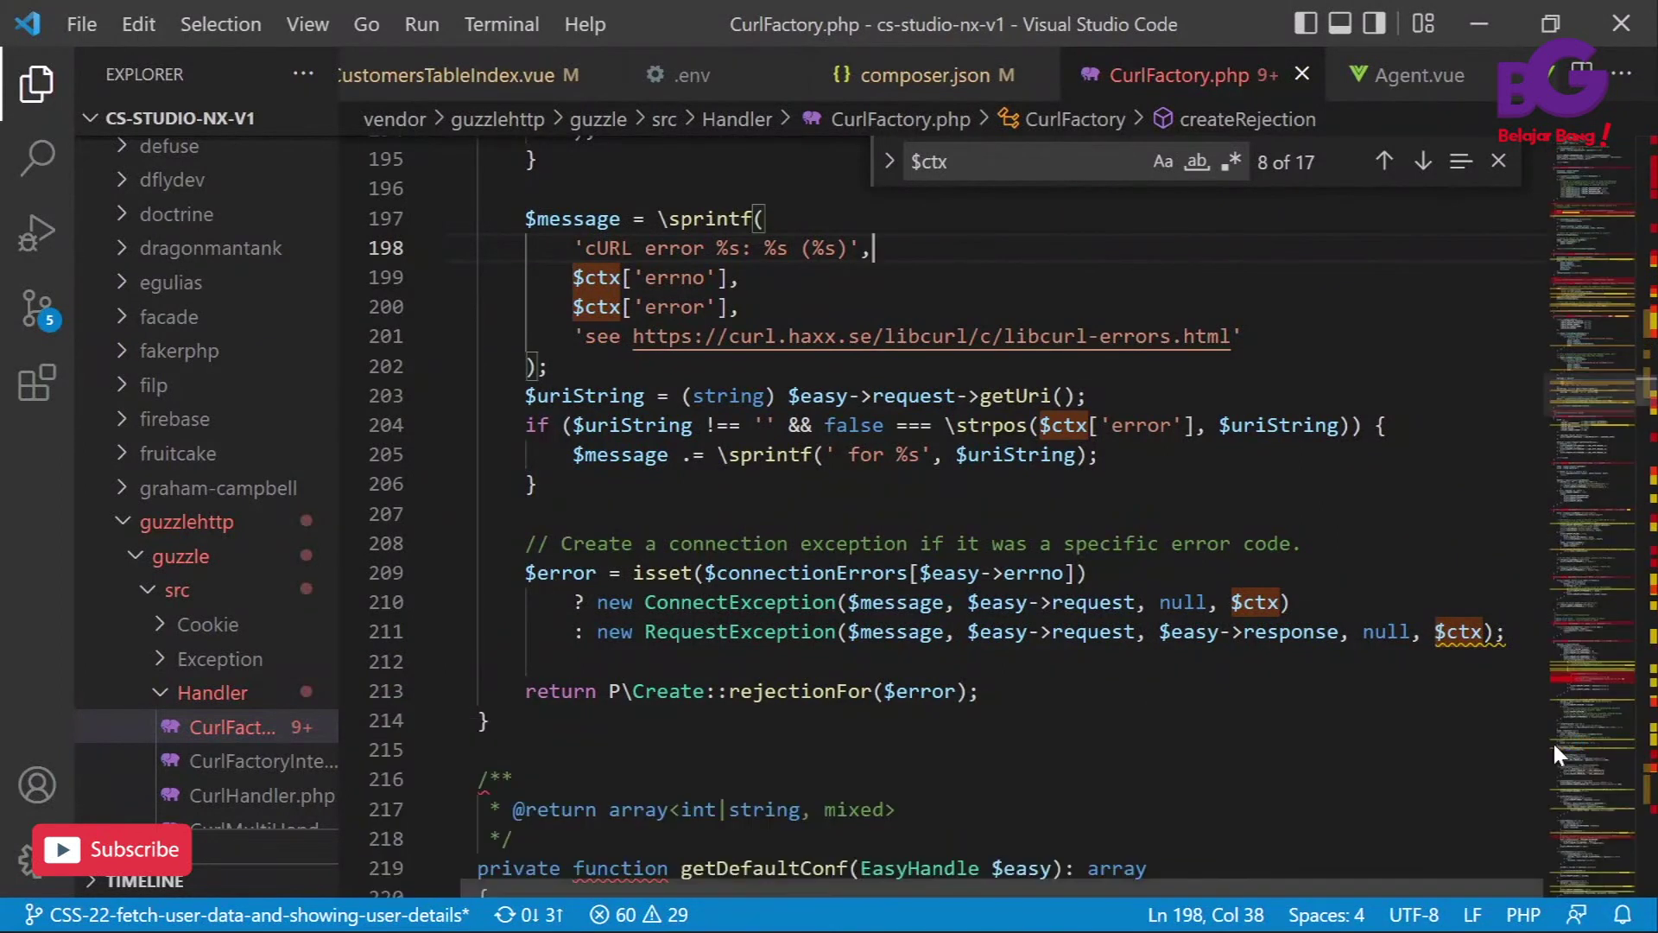
click(485, 34)
click(500, 84)
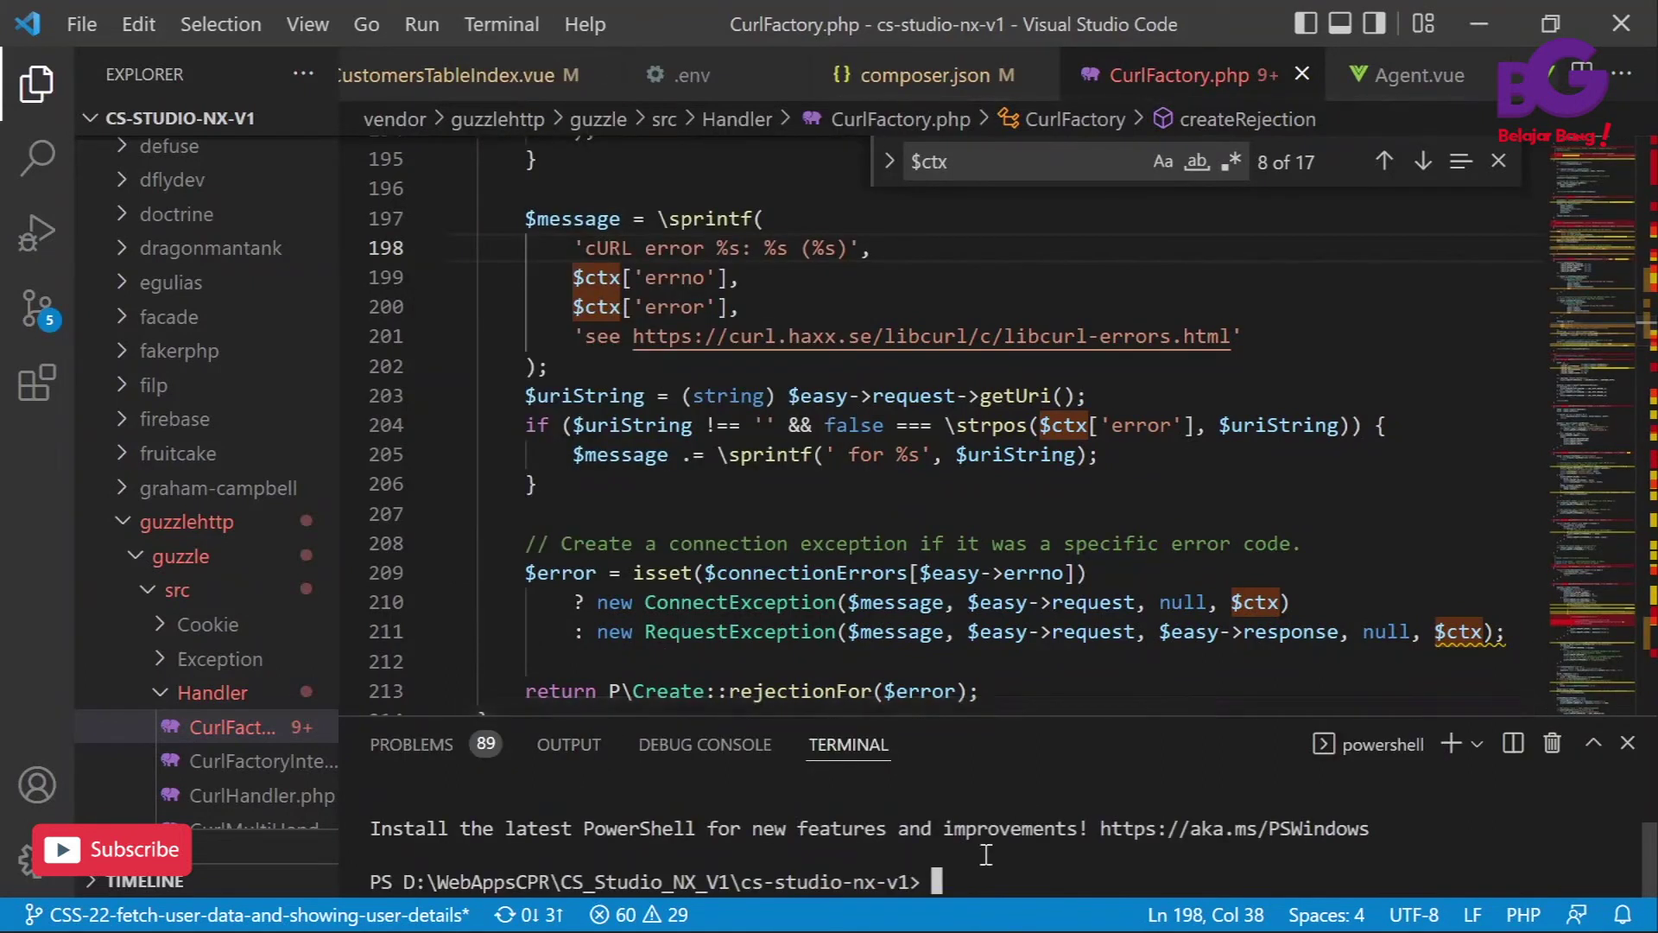
Start all Laragon services again and run "php artisan serve" in the VS Code terminal
key(alt+Tab)
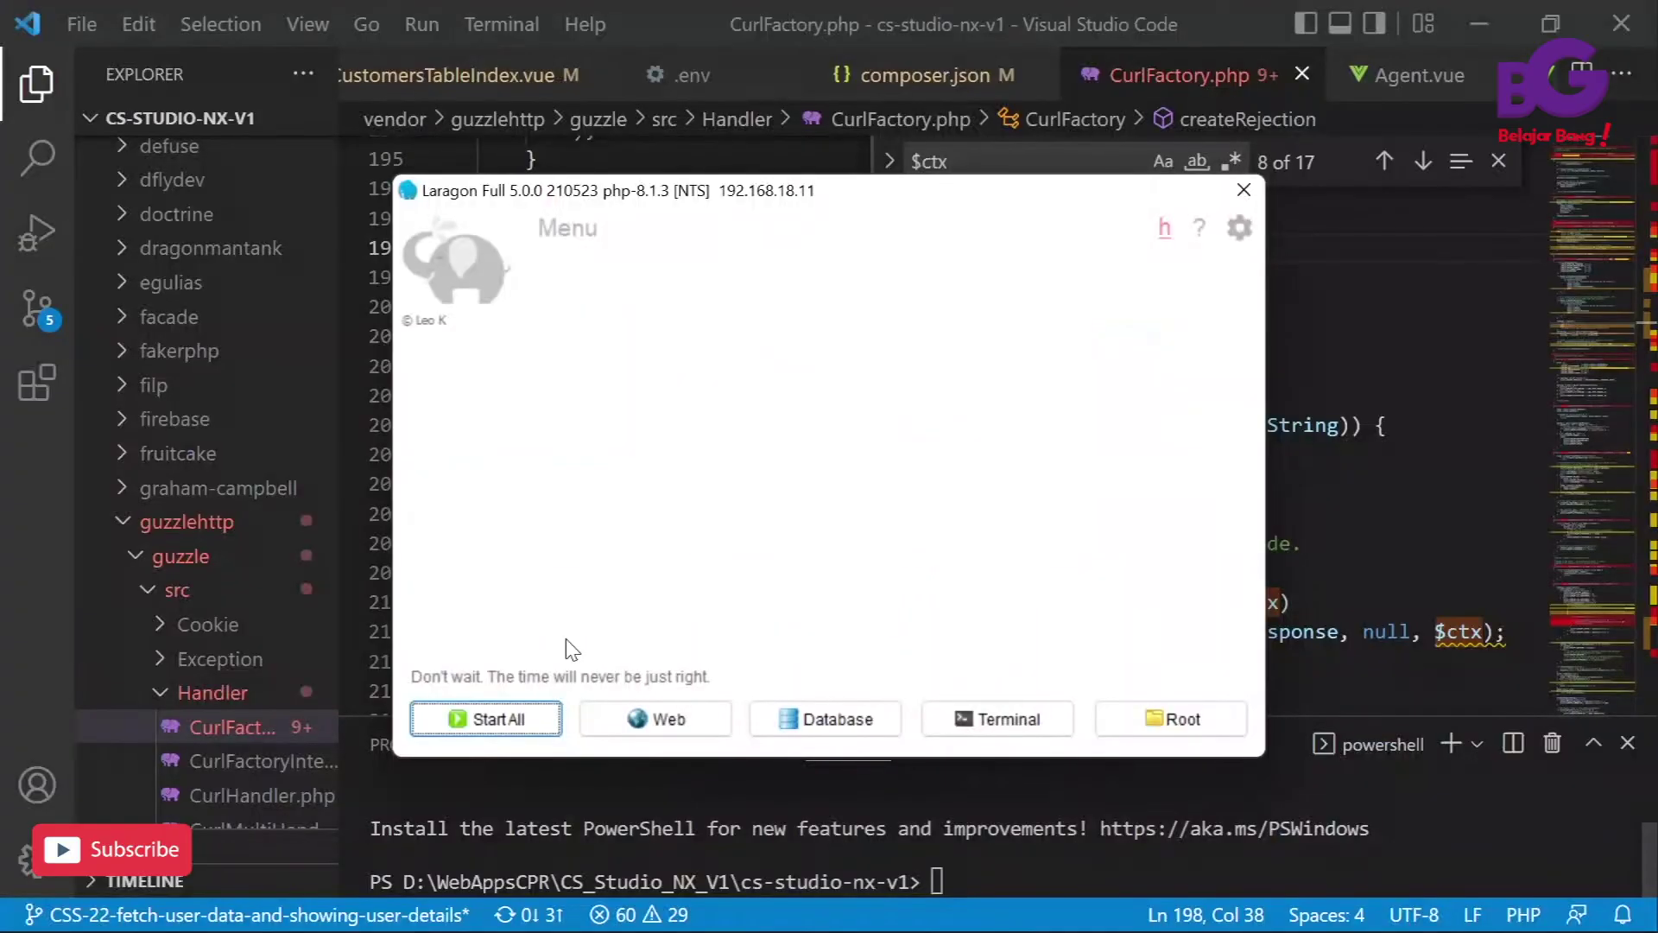
click(498, 720)
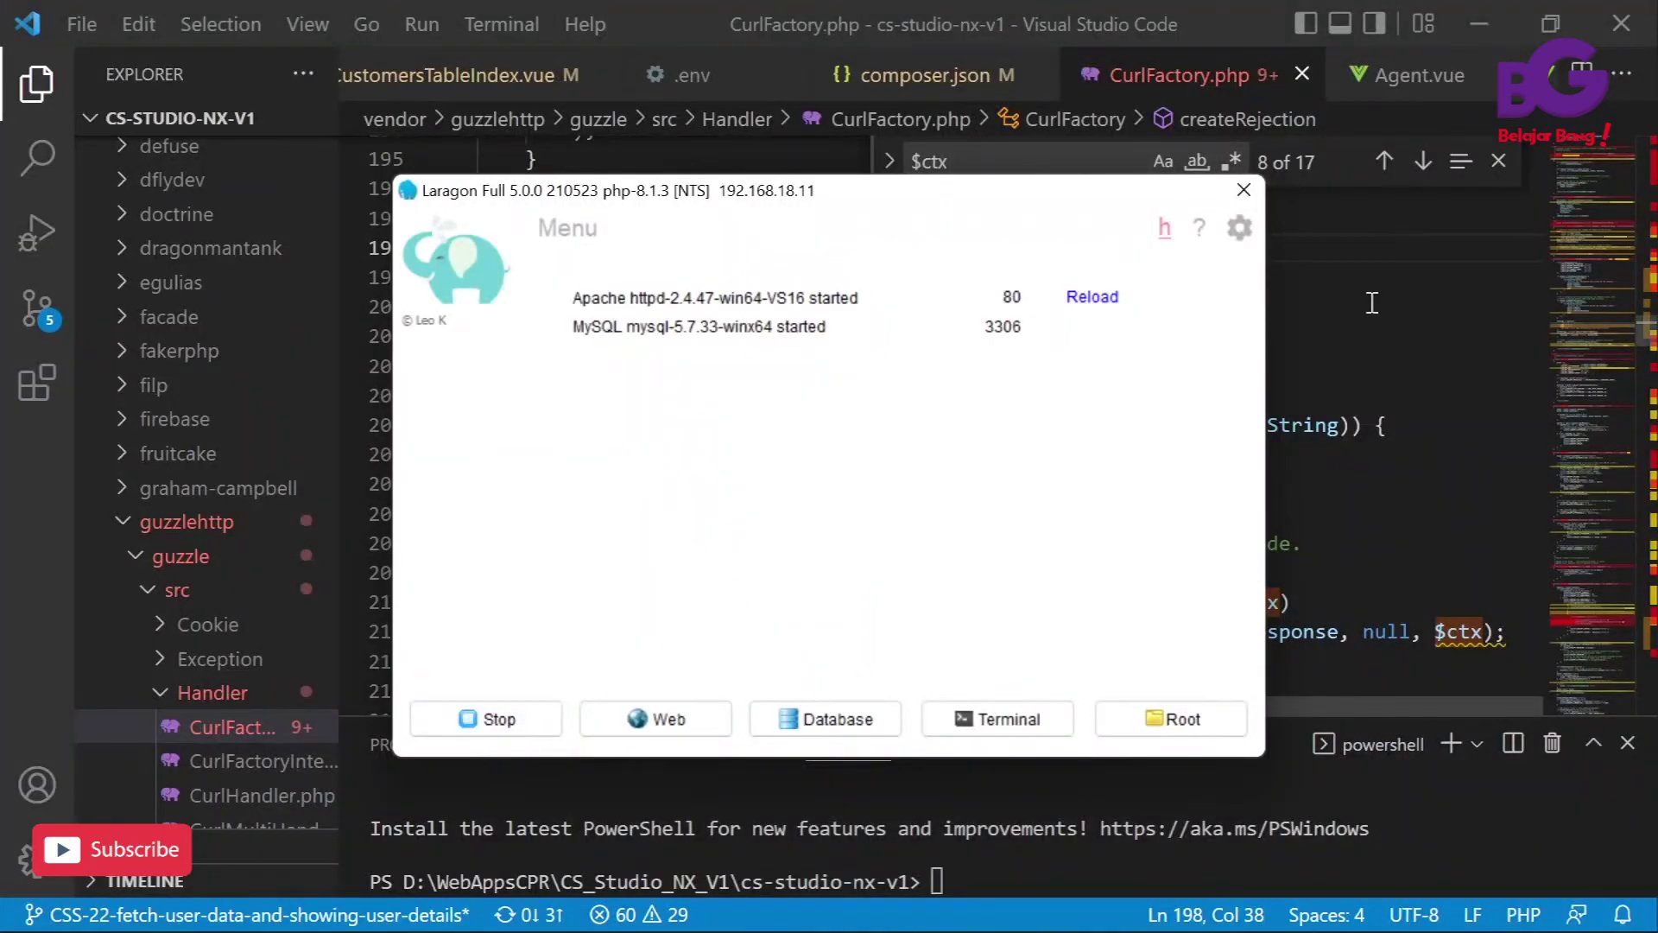
click(993, 865)
text(n)
key(BackSpace)
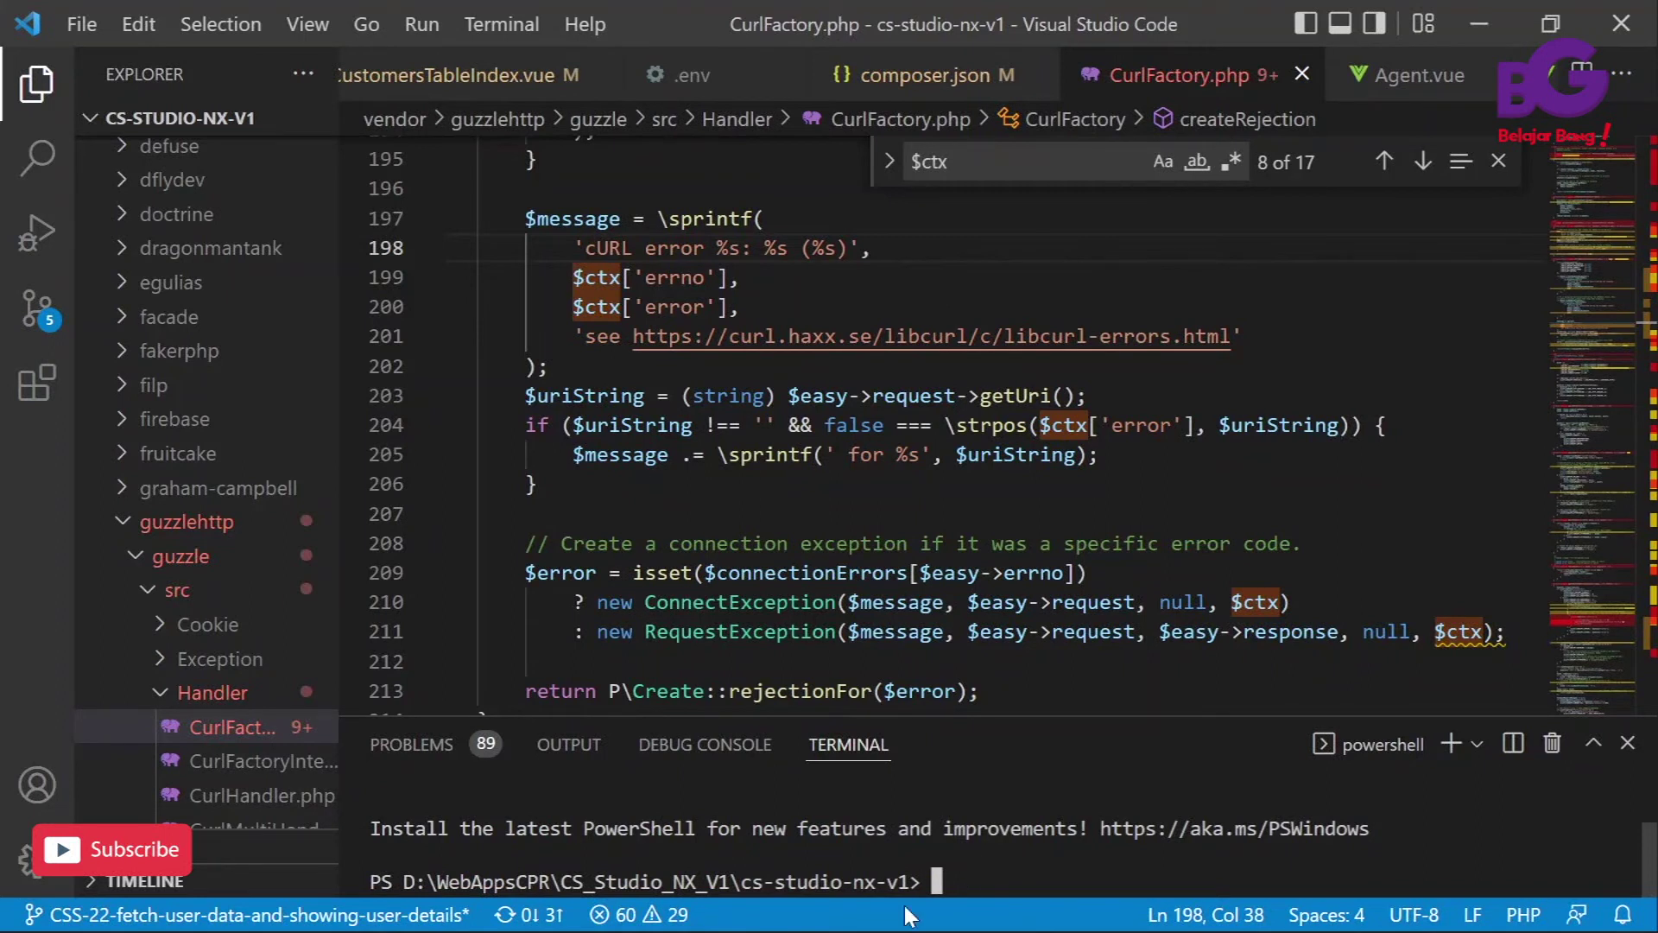
text(php a)
text(rtisan serve)
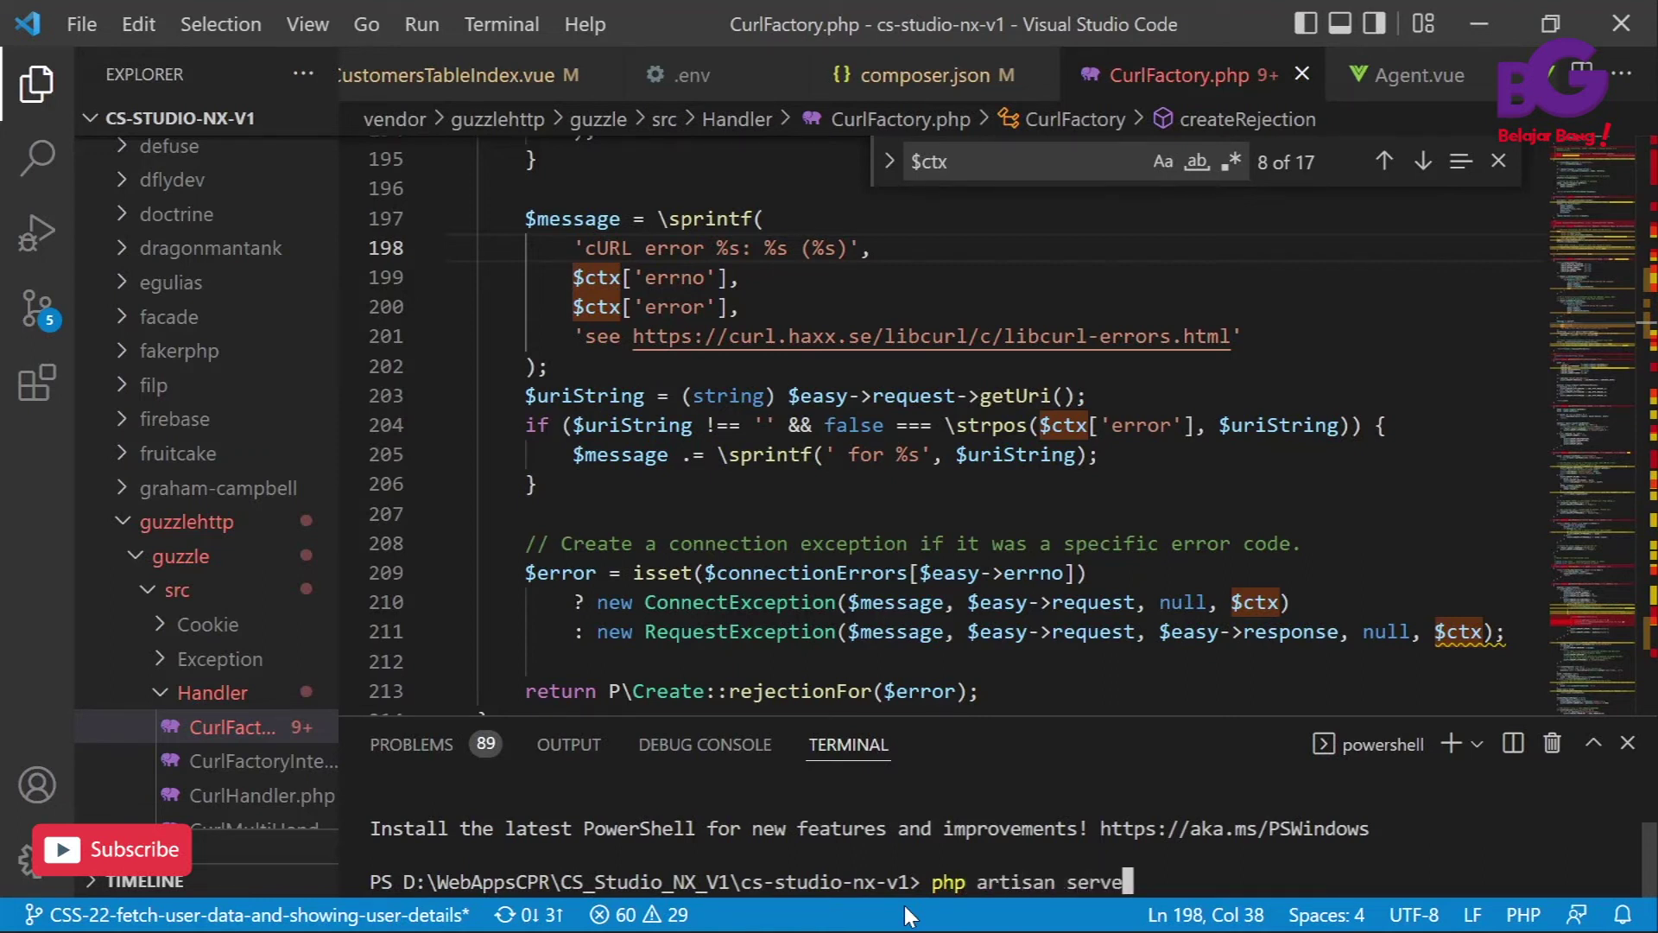
key(Return)
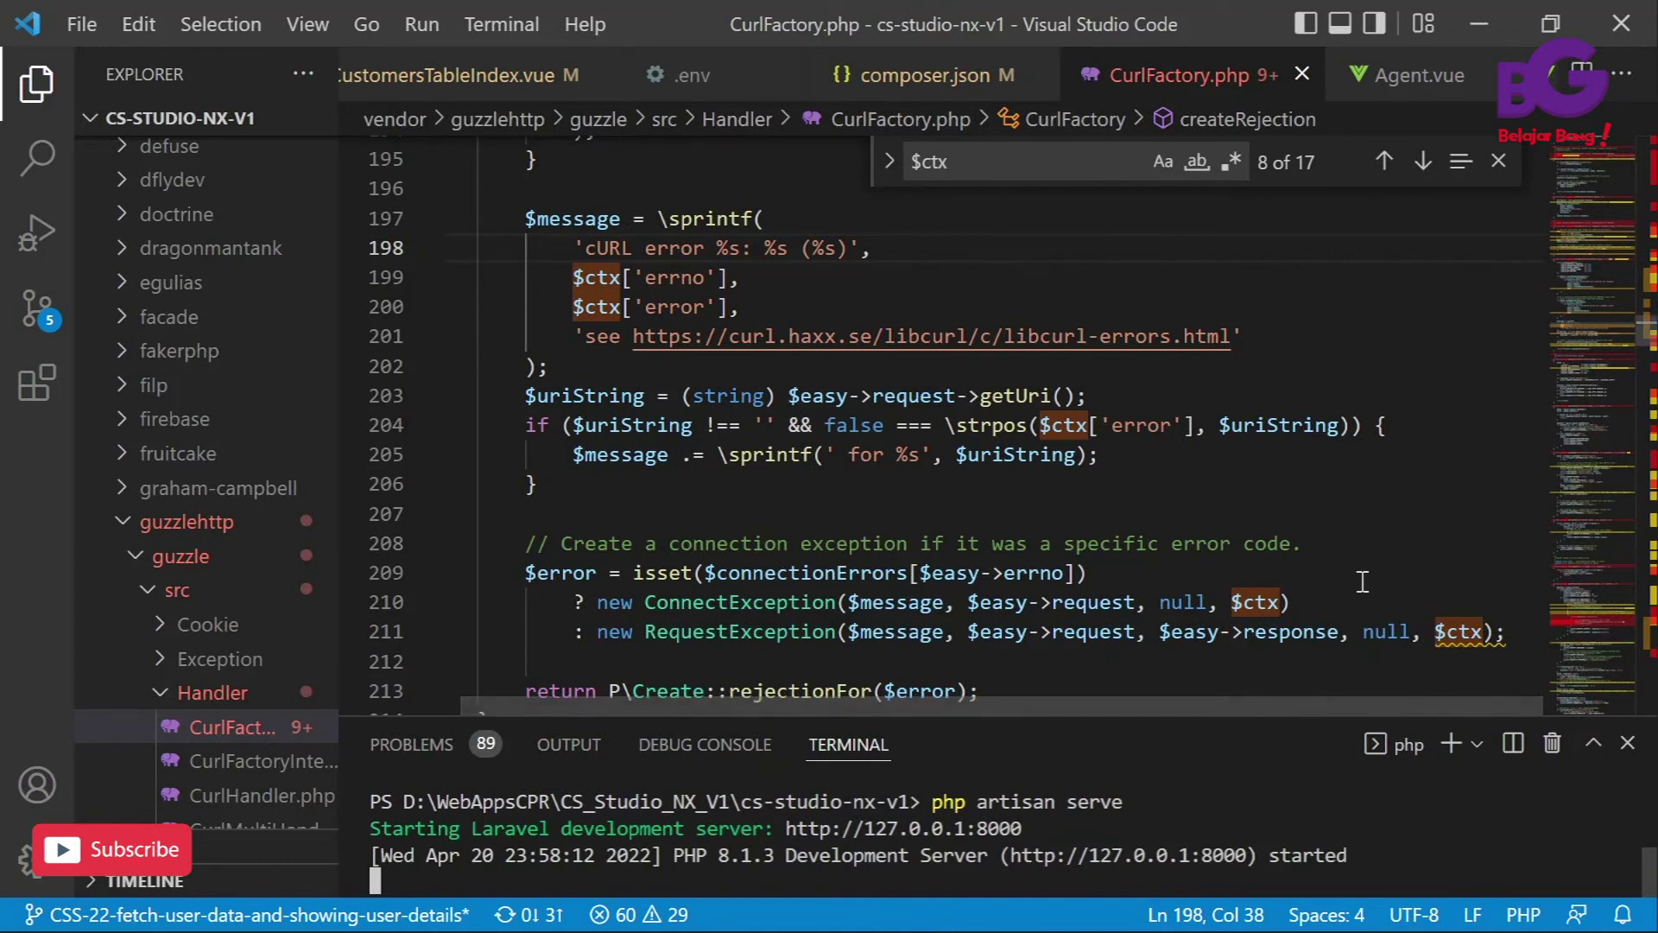
Open an additional VS Code terminal and run "npm run watch" in it
click(1458, 753)
text(npm run watch)
key(Return)
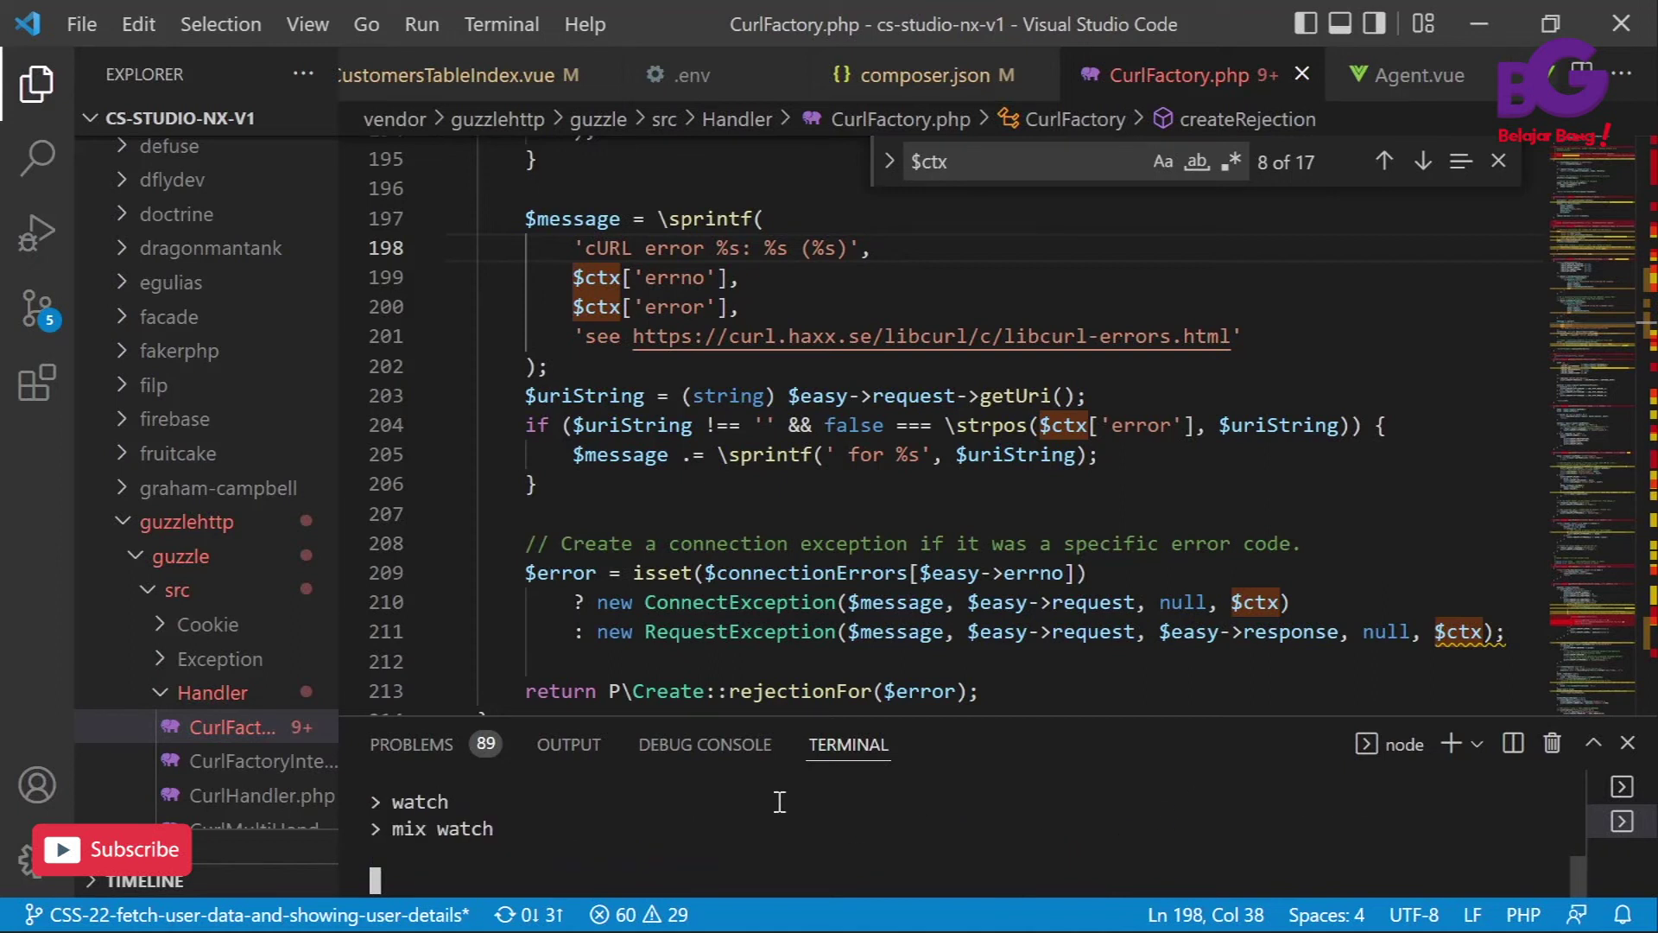
Switch back to Chrome, close the developer tools and reload the User List page at 127.0.0.1:8000/agent/user
key(alt+Tab)
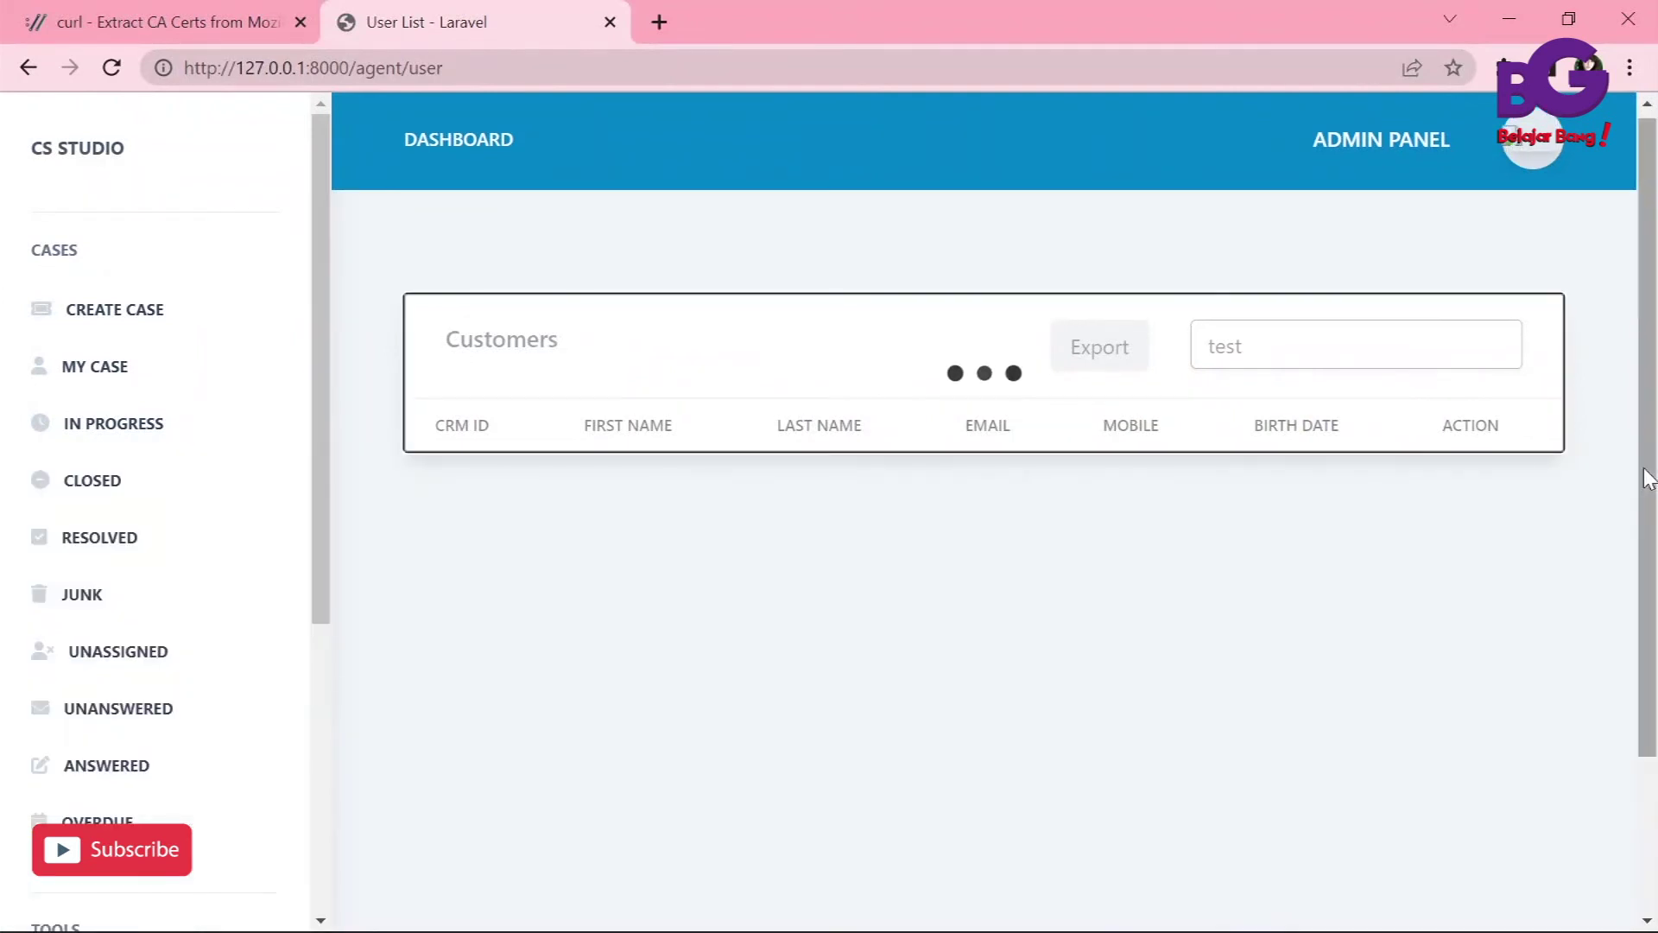
click(1640, 471)
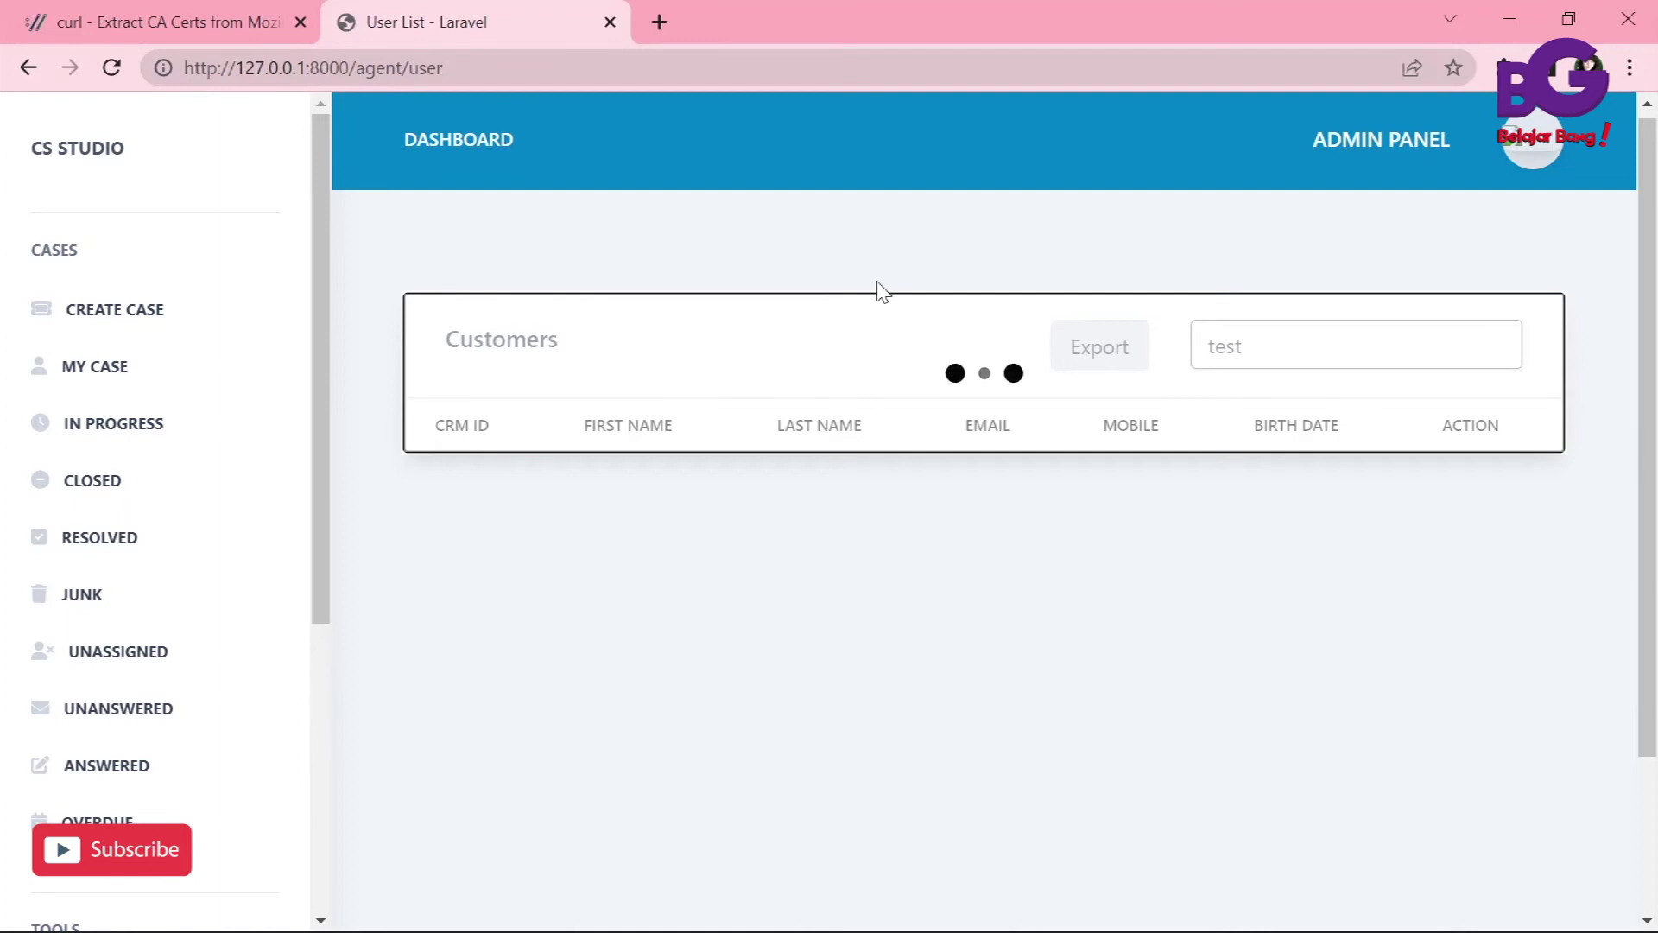
key(F5)
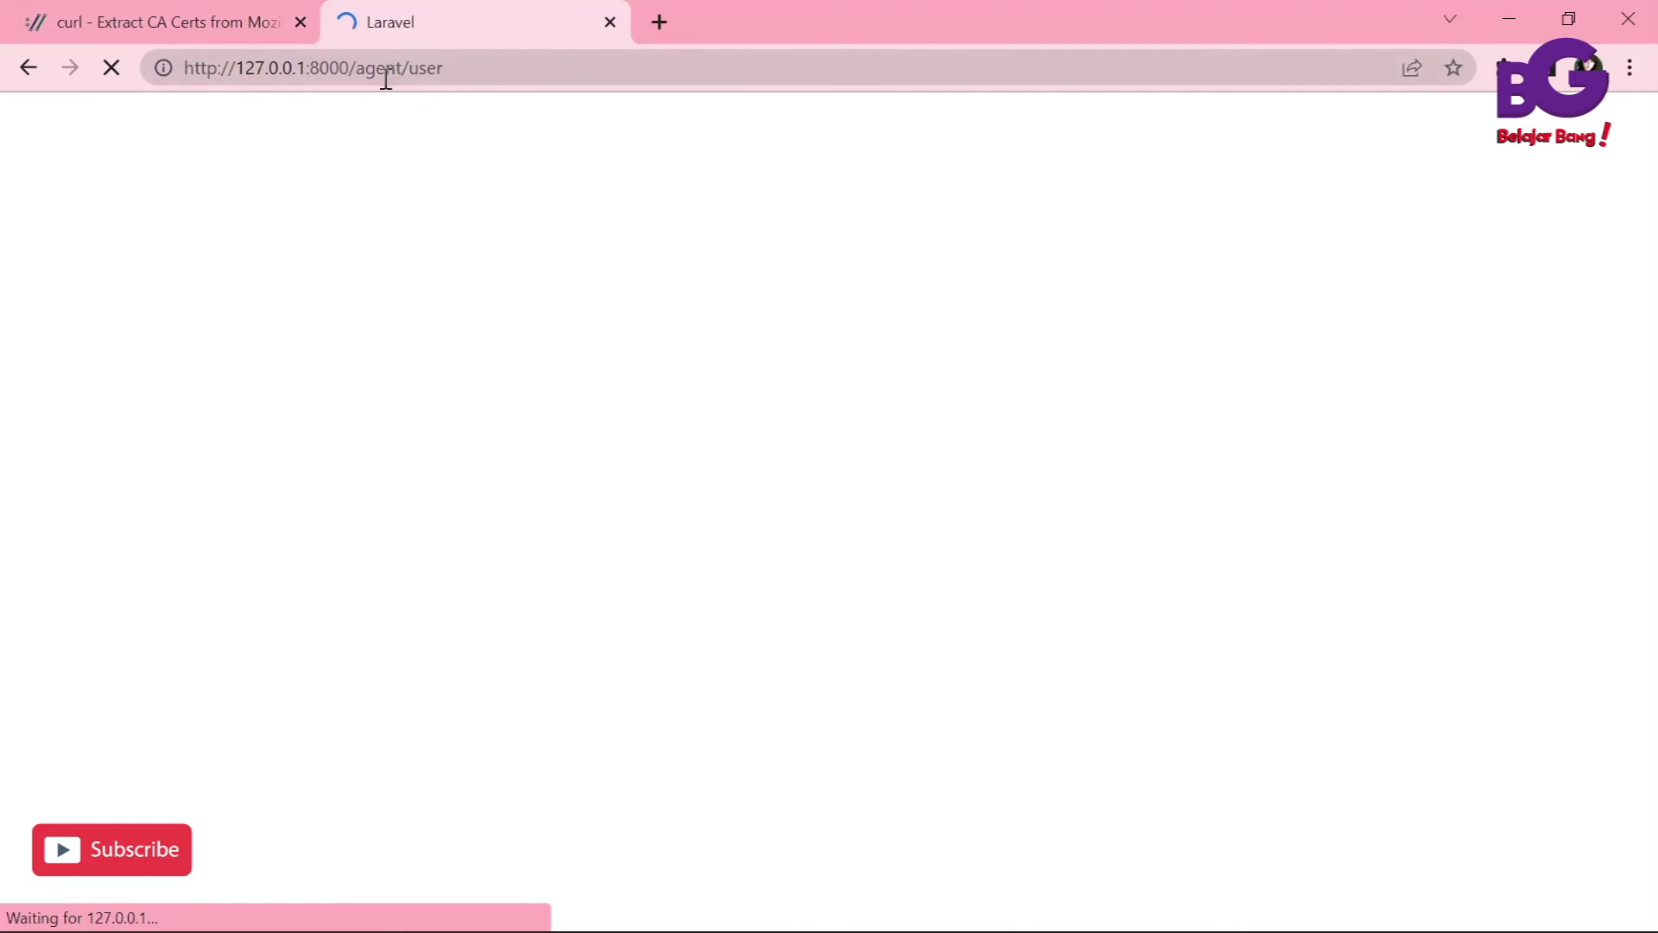
click(385, 76)
click(507, 77)
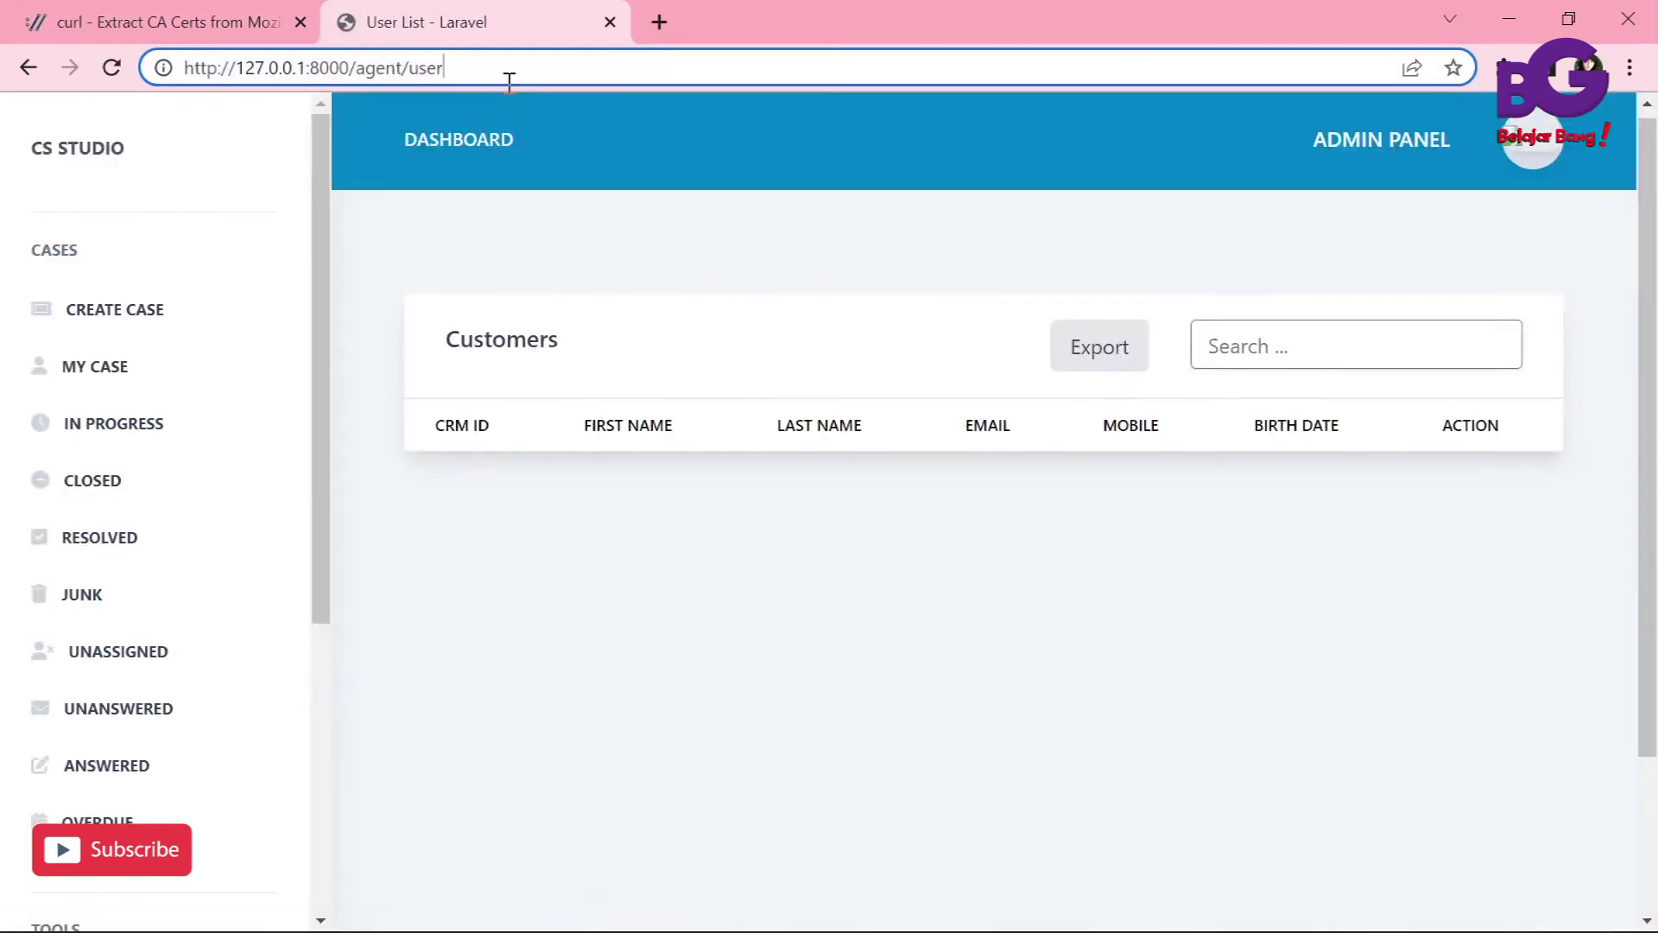
Search the Customers table for "test" and look through the listed customers
click(1249, 334)
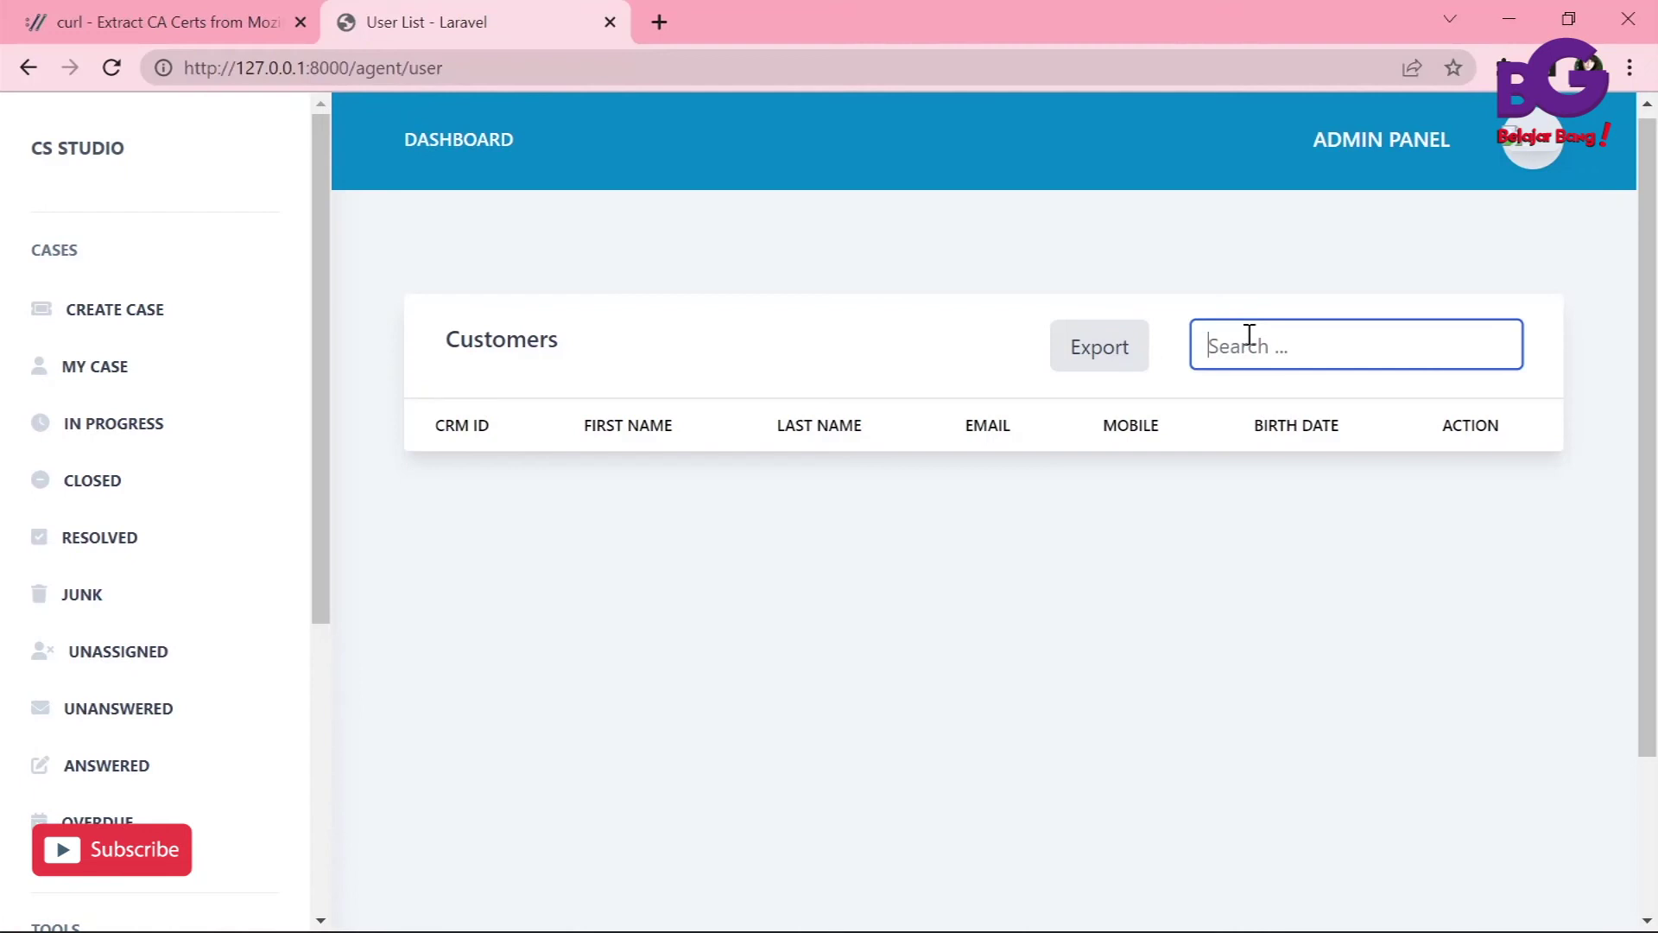
text(test)
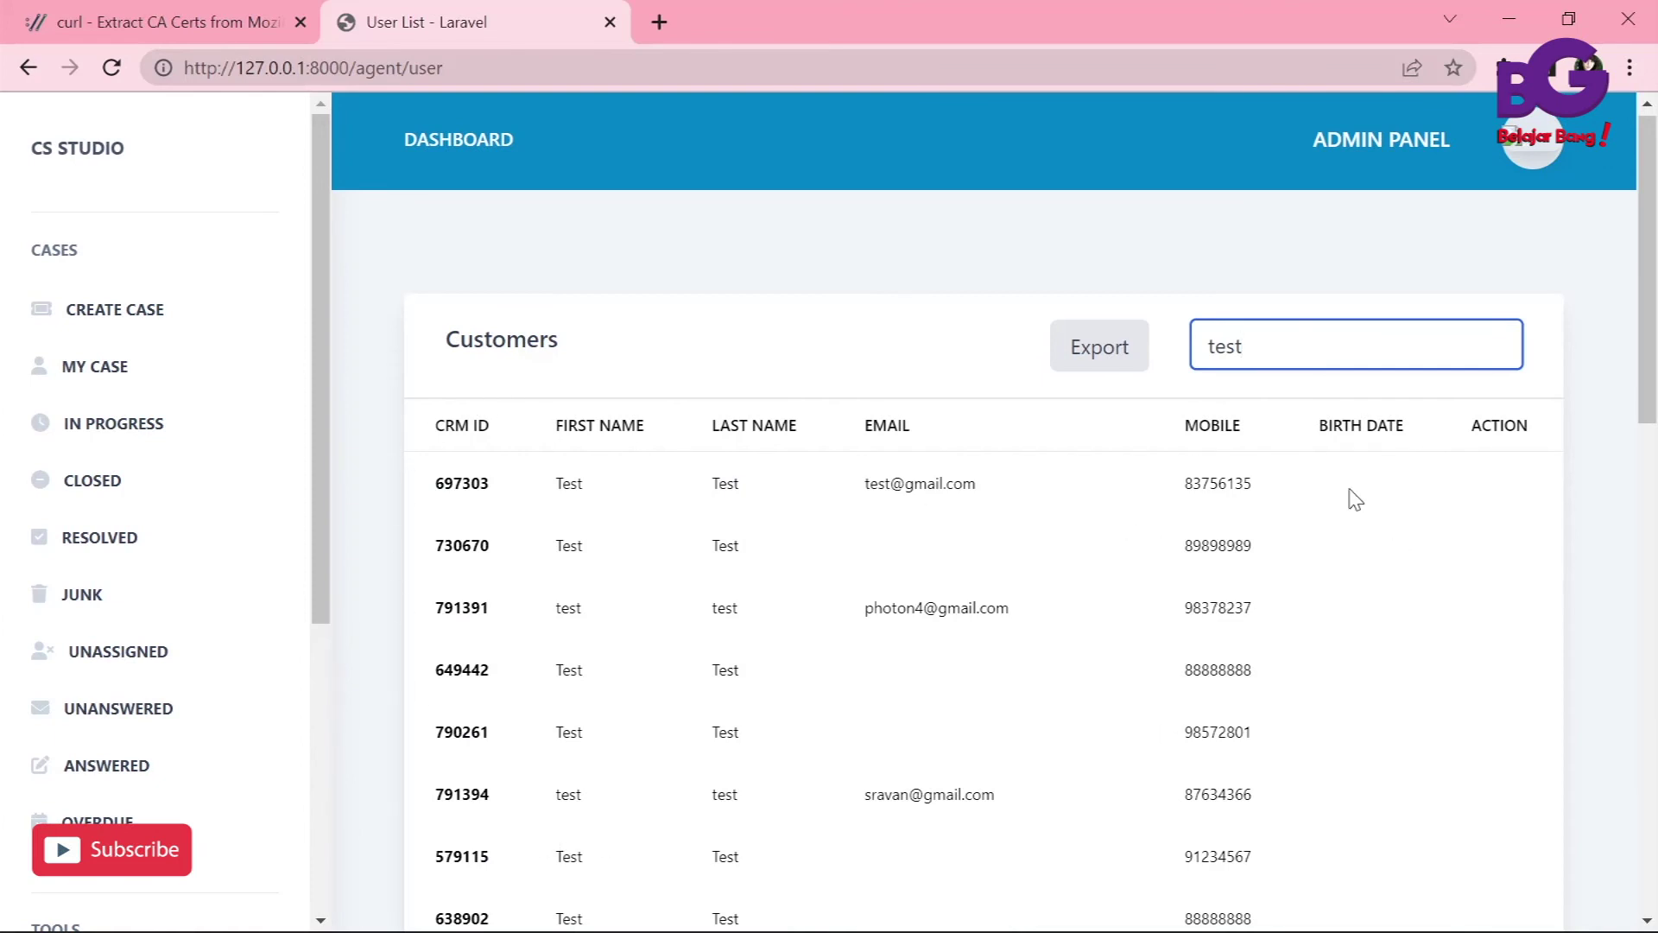
double_click(1374, 355)
click(1319, 334)
scroll(674, 670, down, 5)
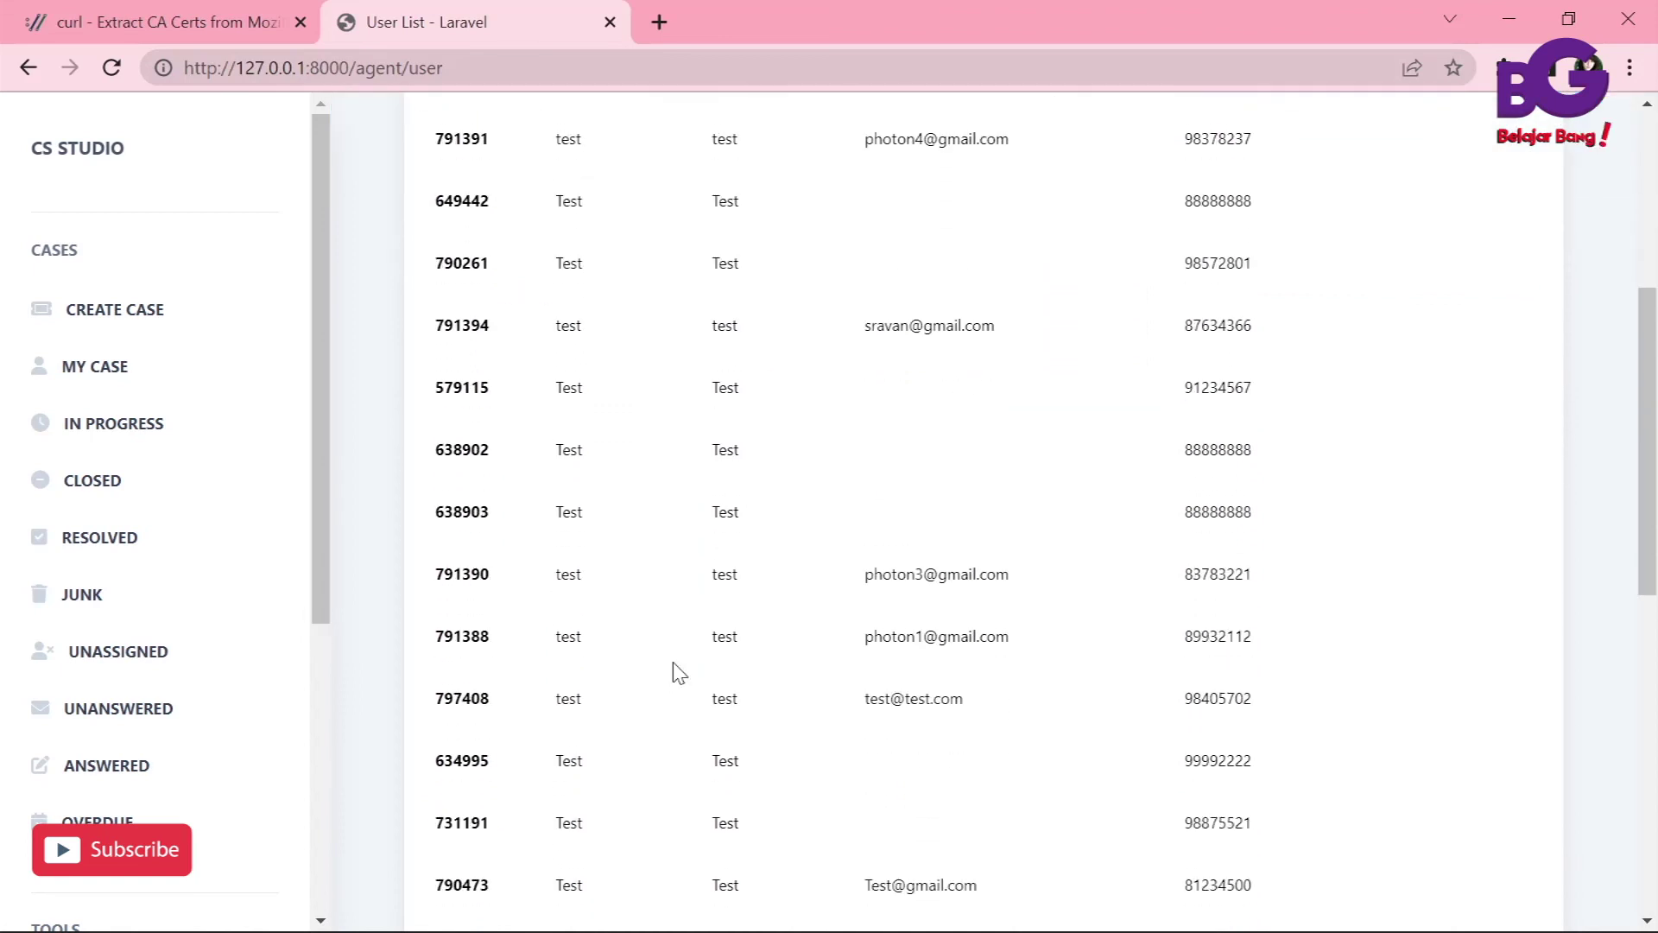
scroll(673, 670, up, 5)
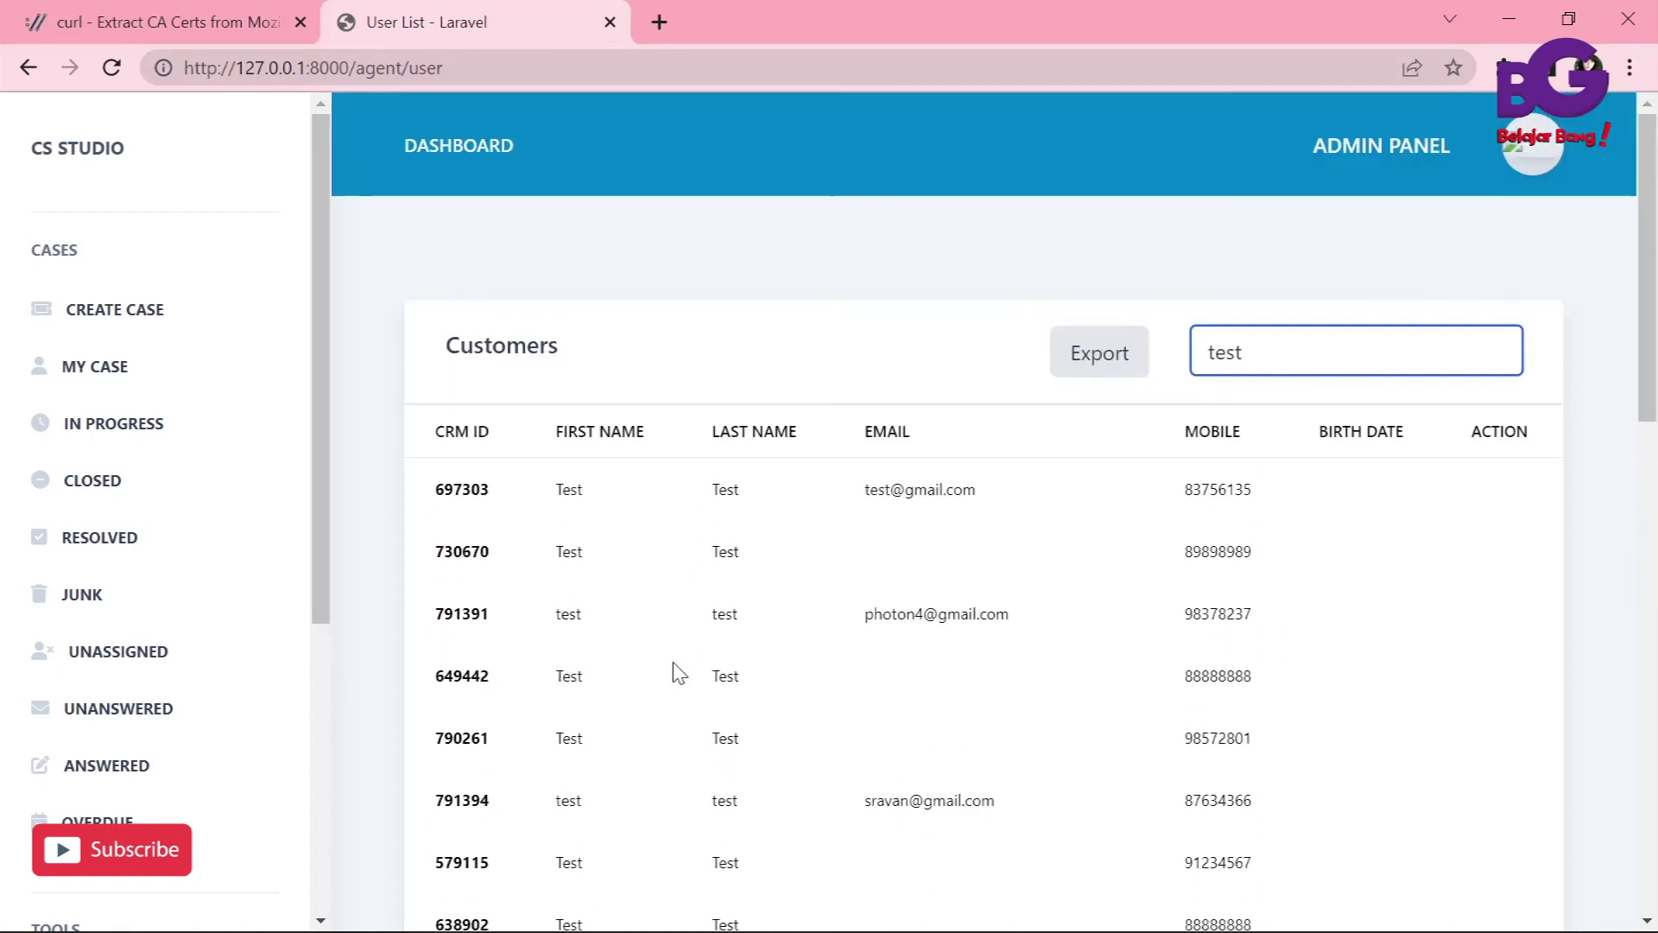
Open the developer tools' network monitor on the User List page and reload the page to record its requests
right_click(939, 369)
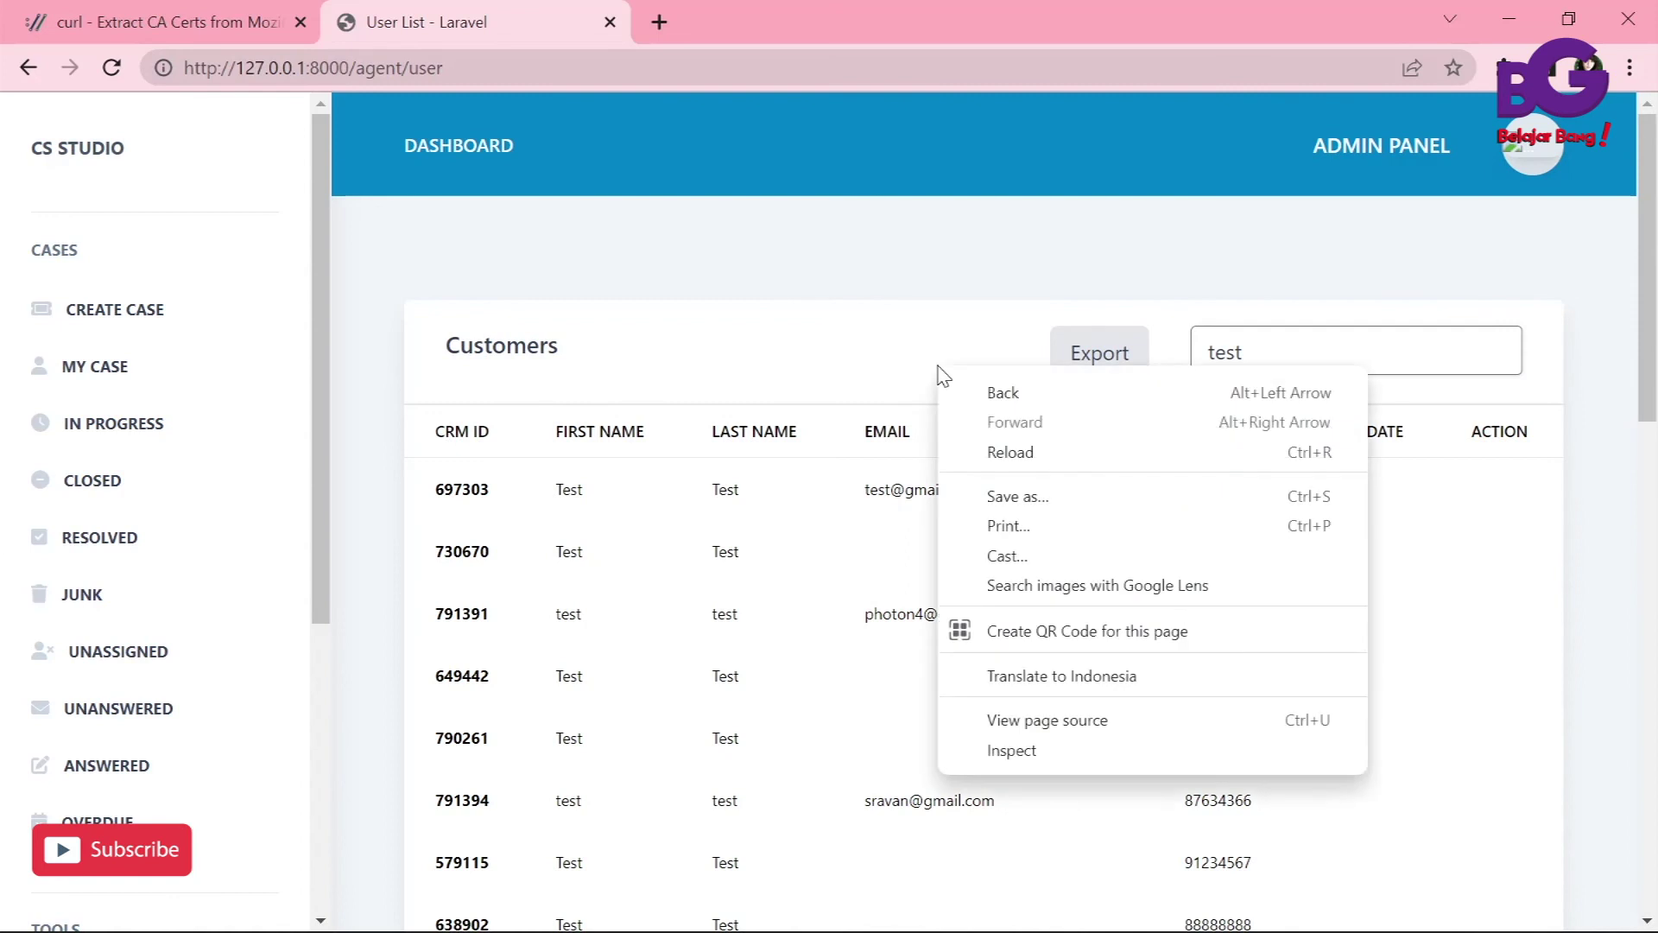
click(1031, 756)
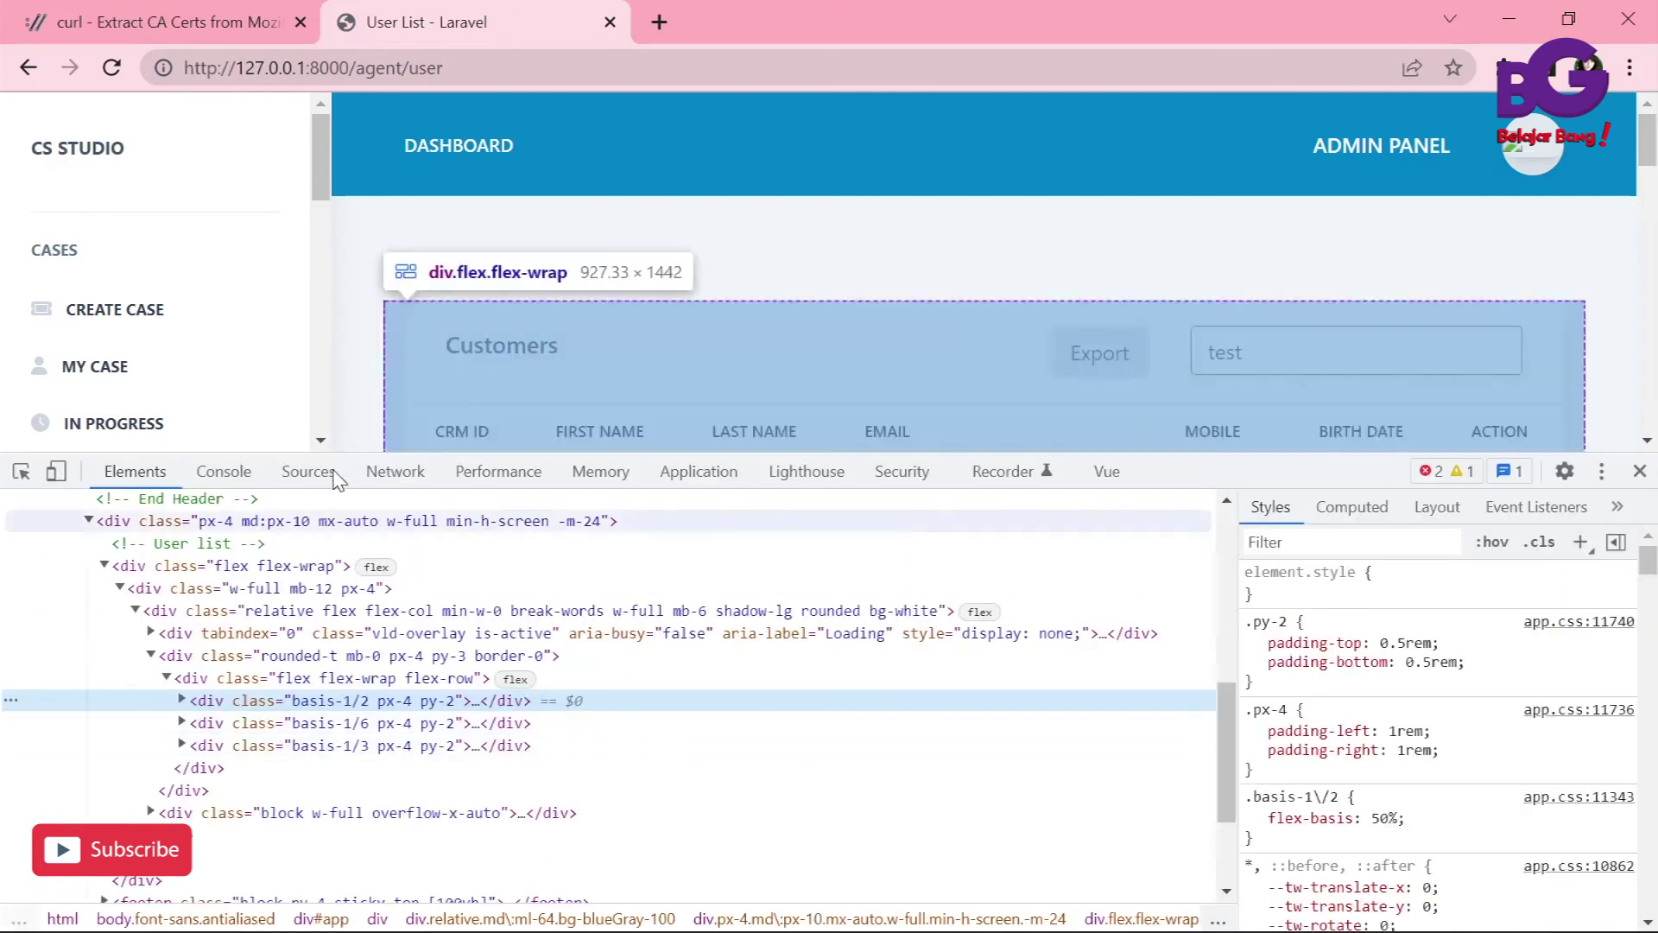
click(405, 476)
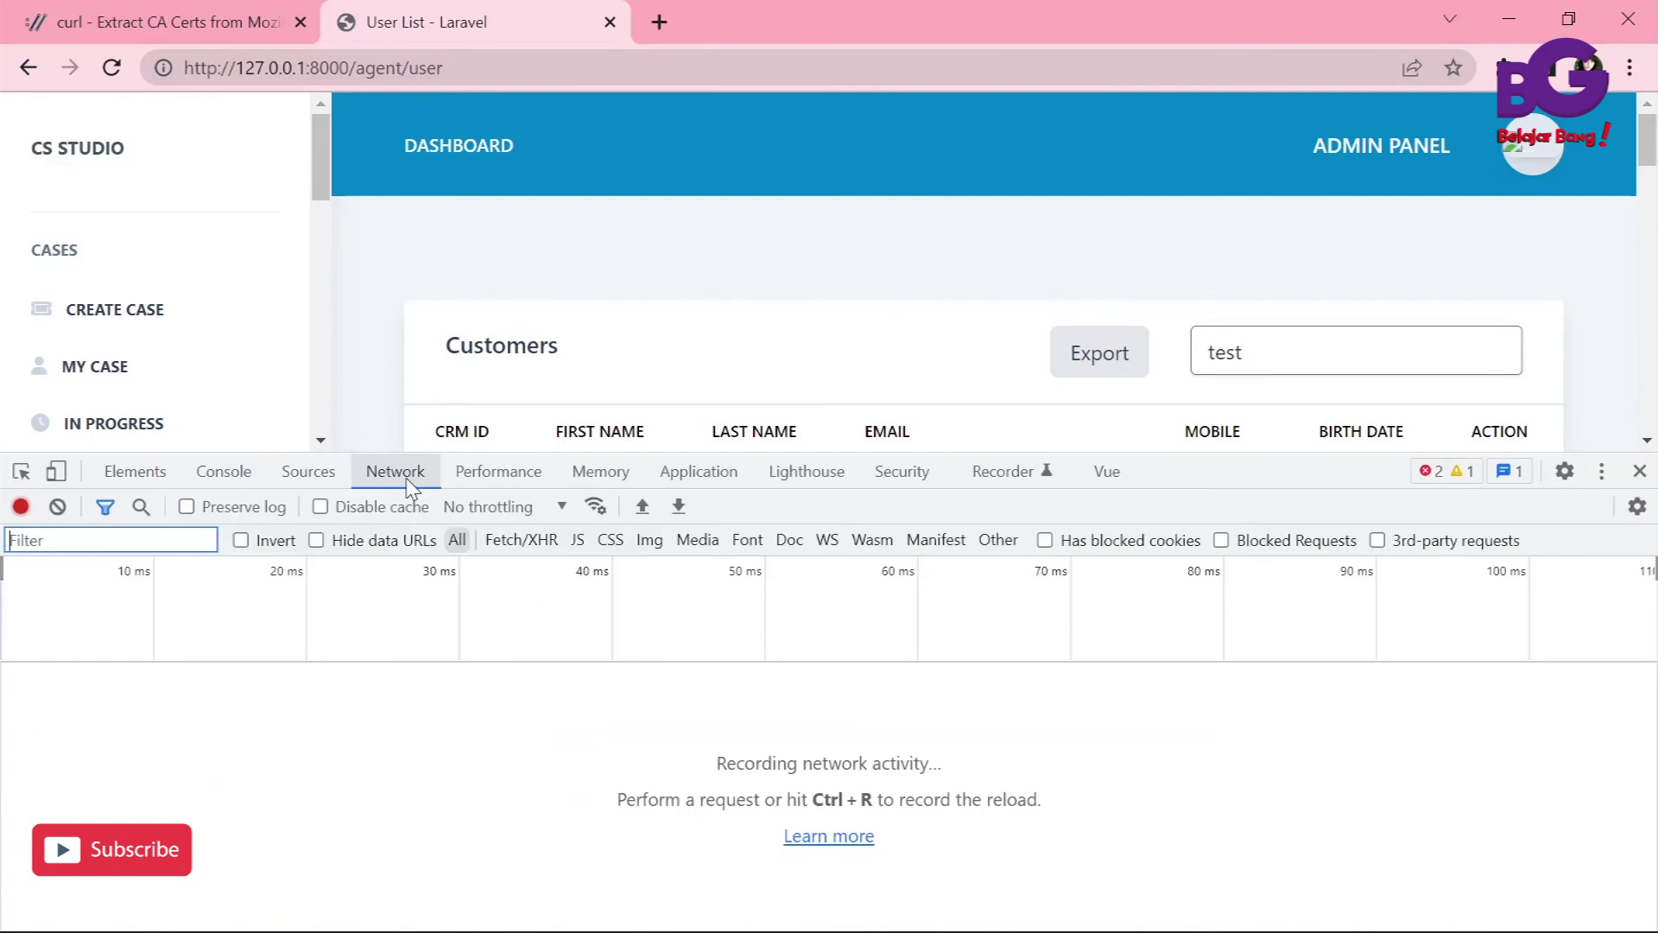
click(108, 72)
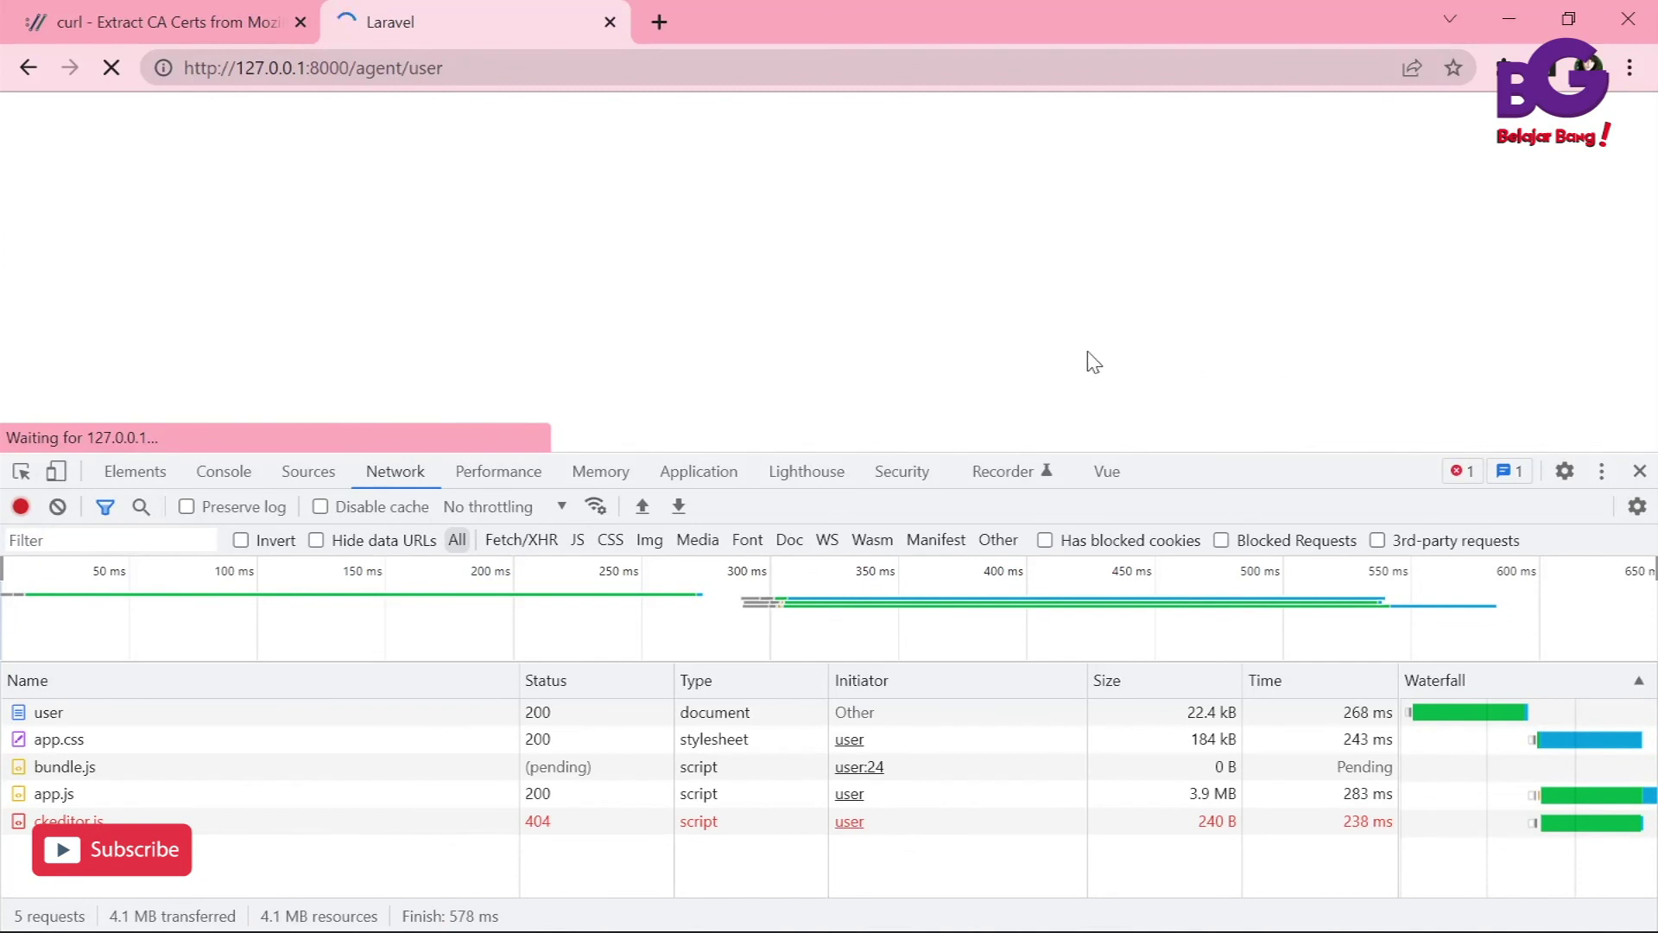
Search the customers for "test" again and preview the response of the search?search=test request
click(1378, 353)
text(test)
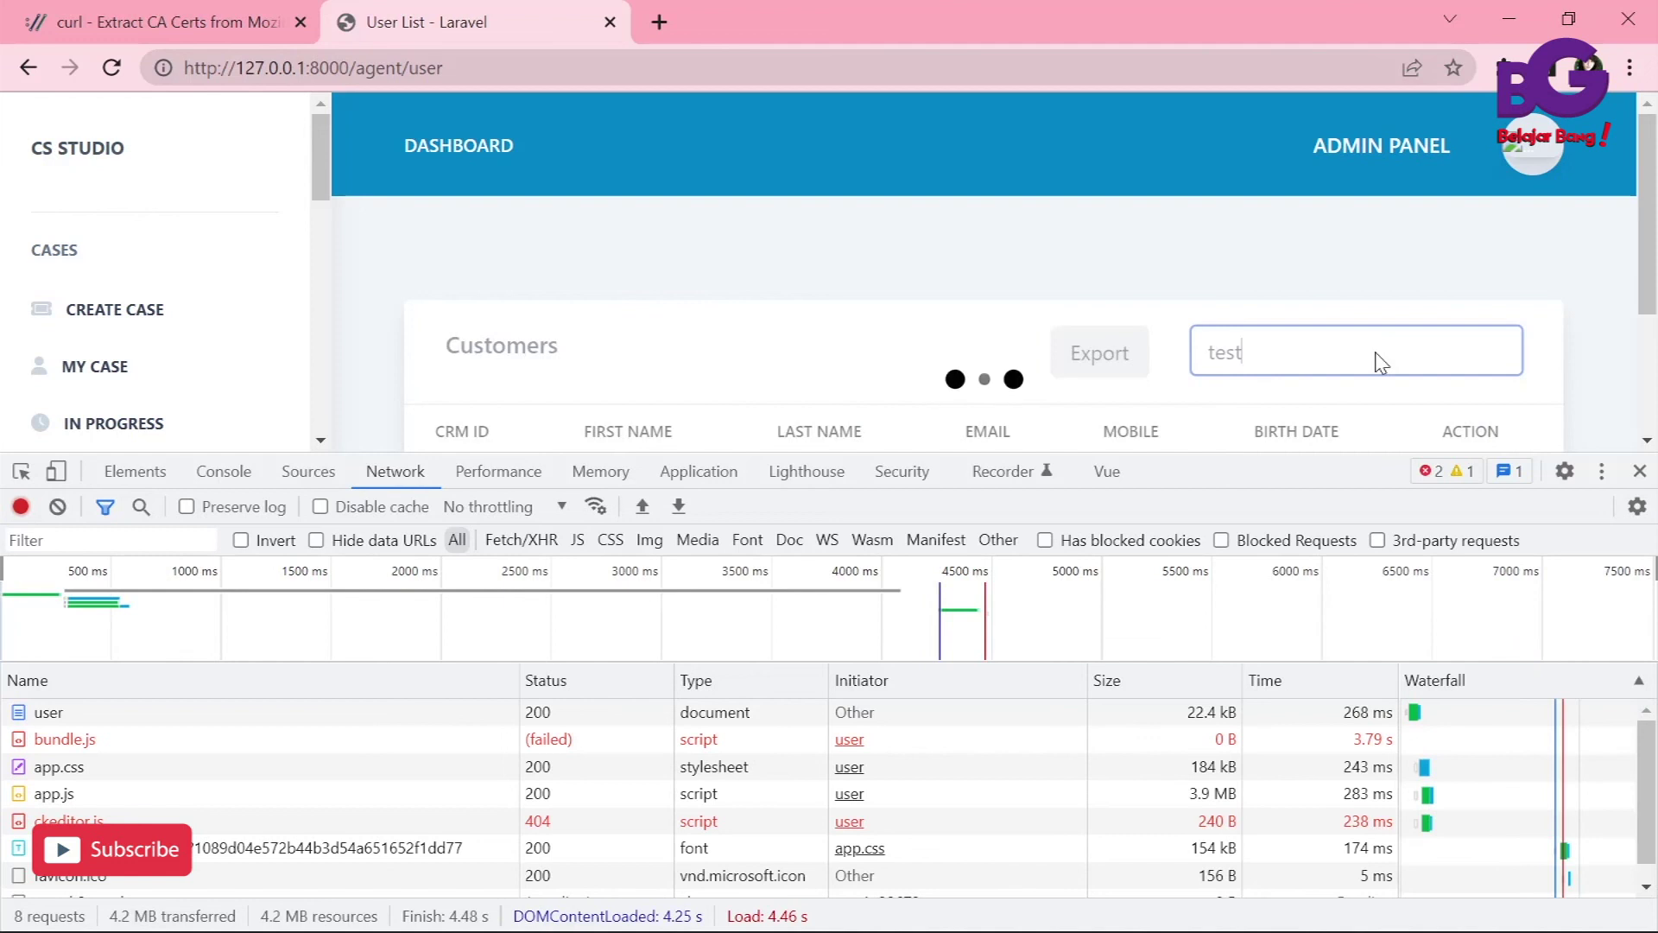
scroll(376, 802, down, 1)
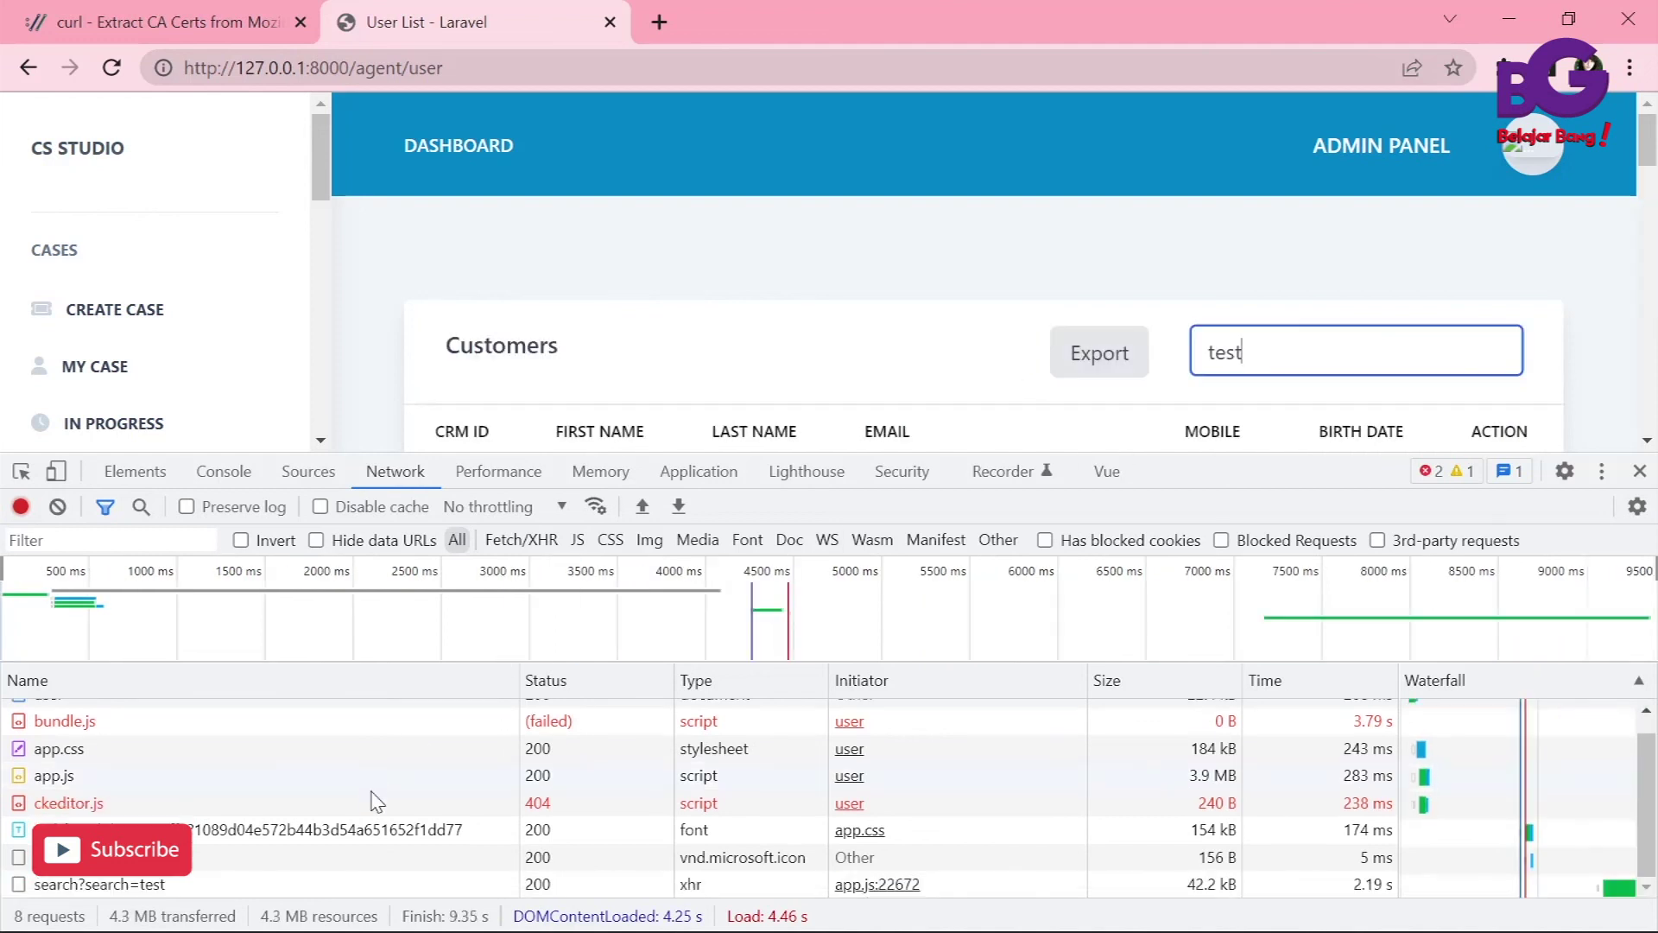
click(127, 885)
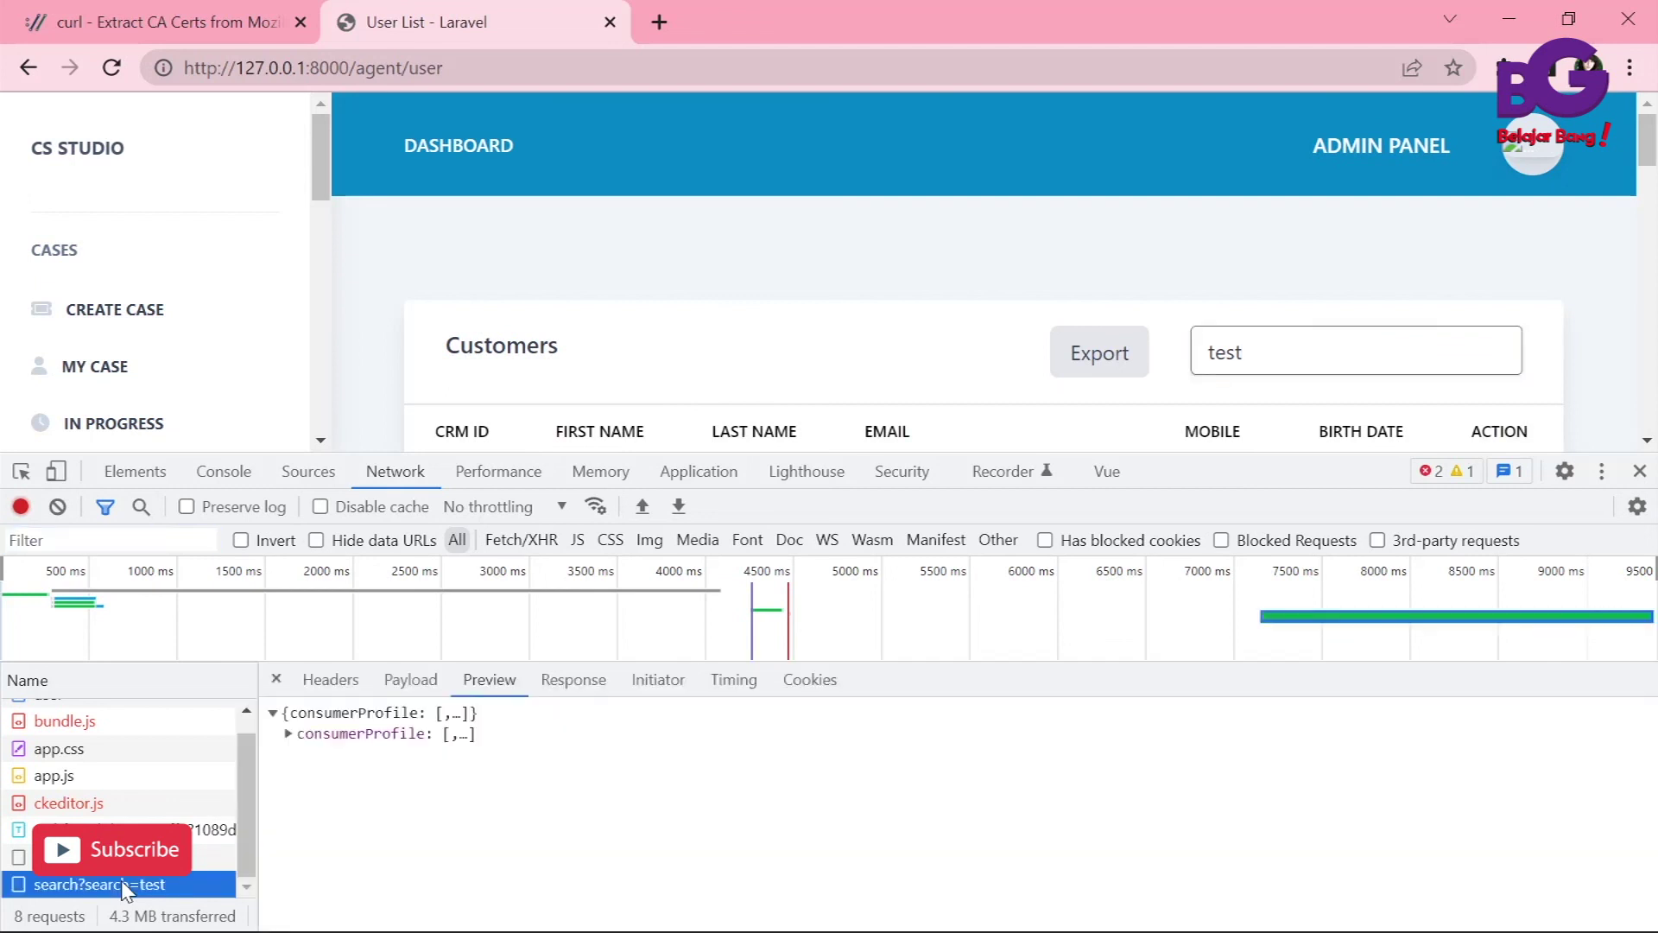